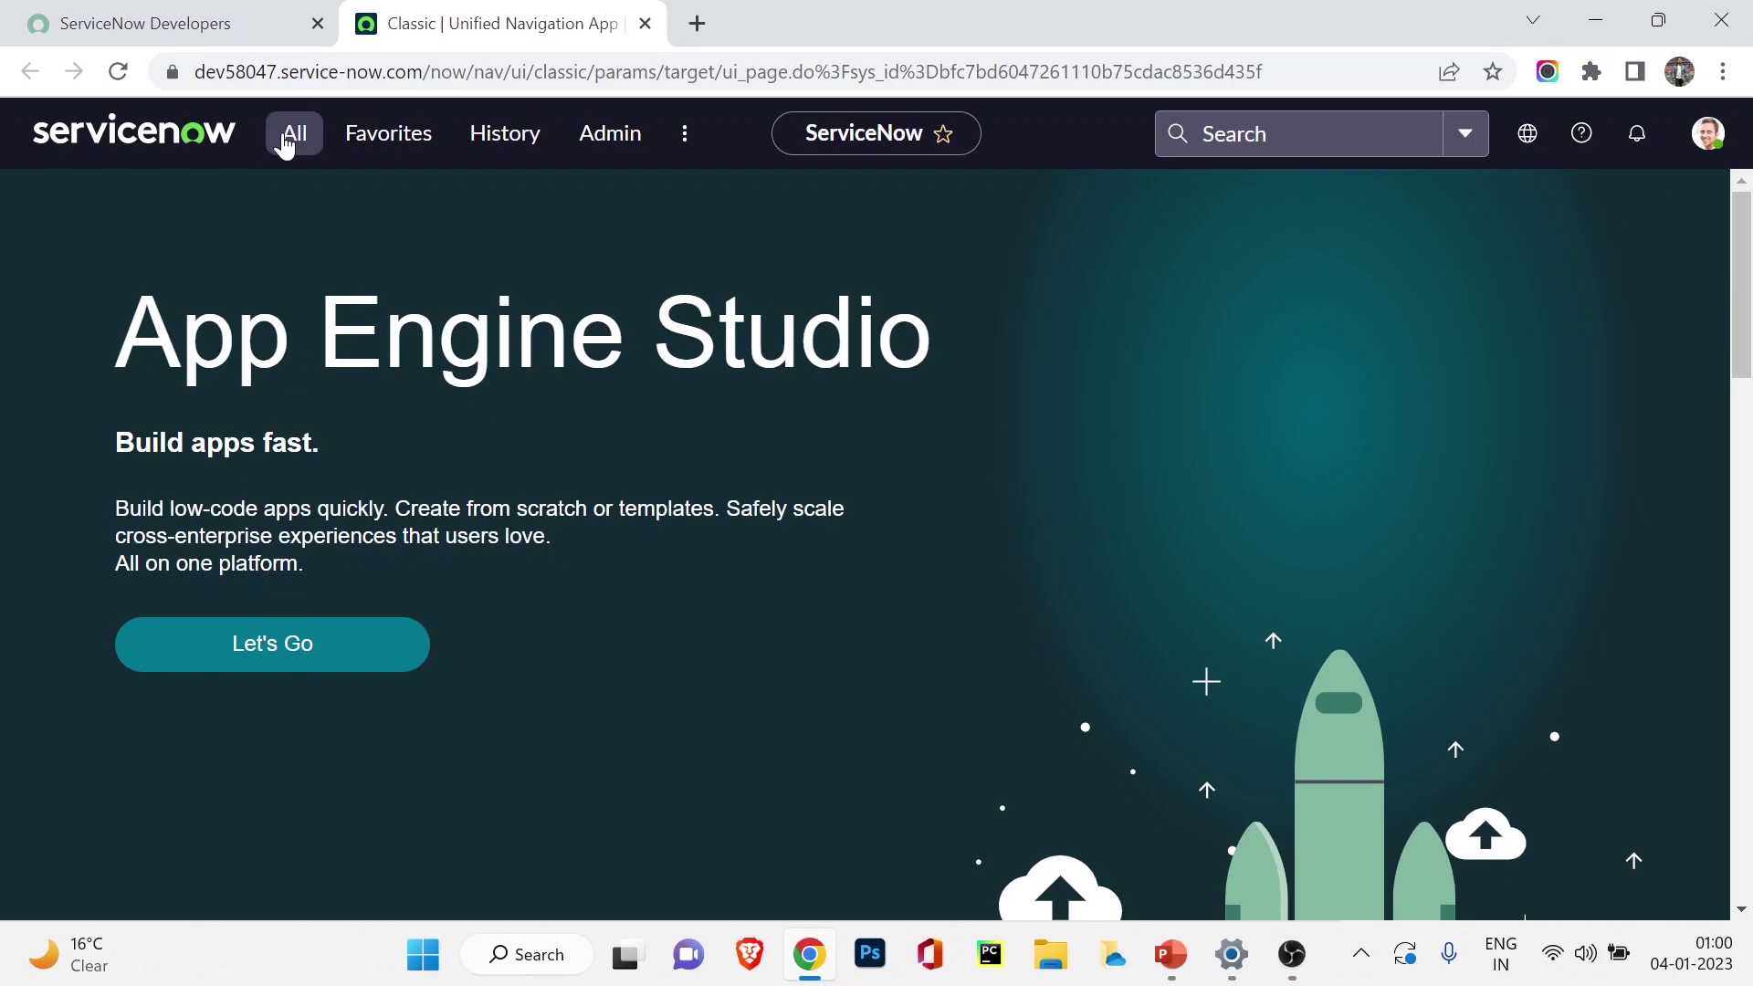
Pin the full application navigator open and filter its modules by "configuration".
{"action": "left_click", "coordinate": [287, 139]}
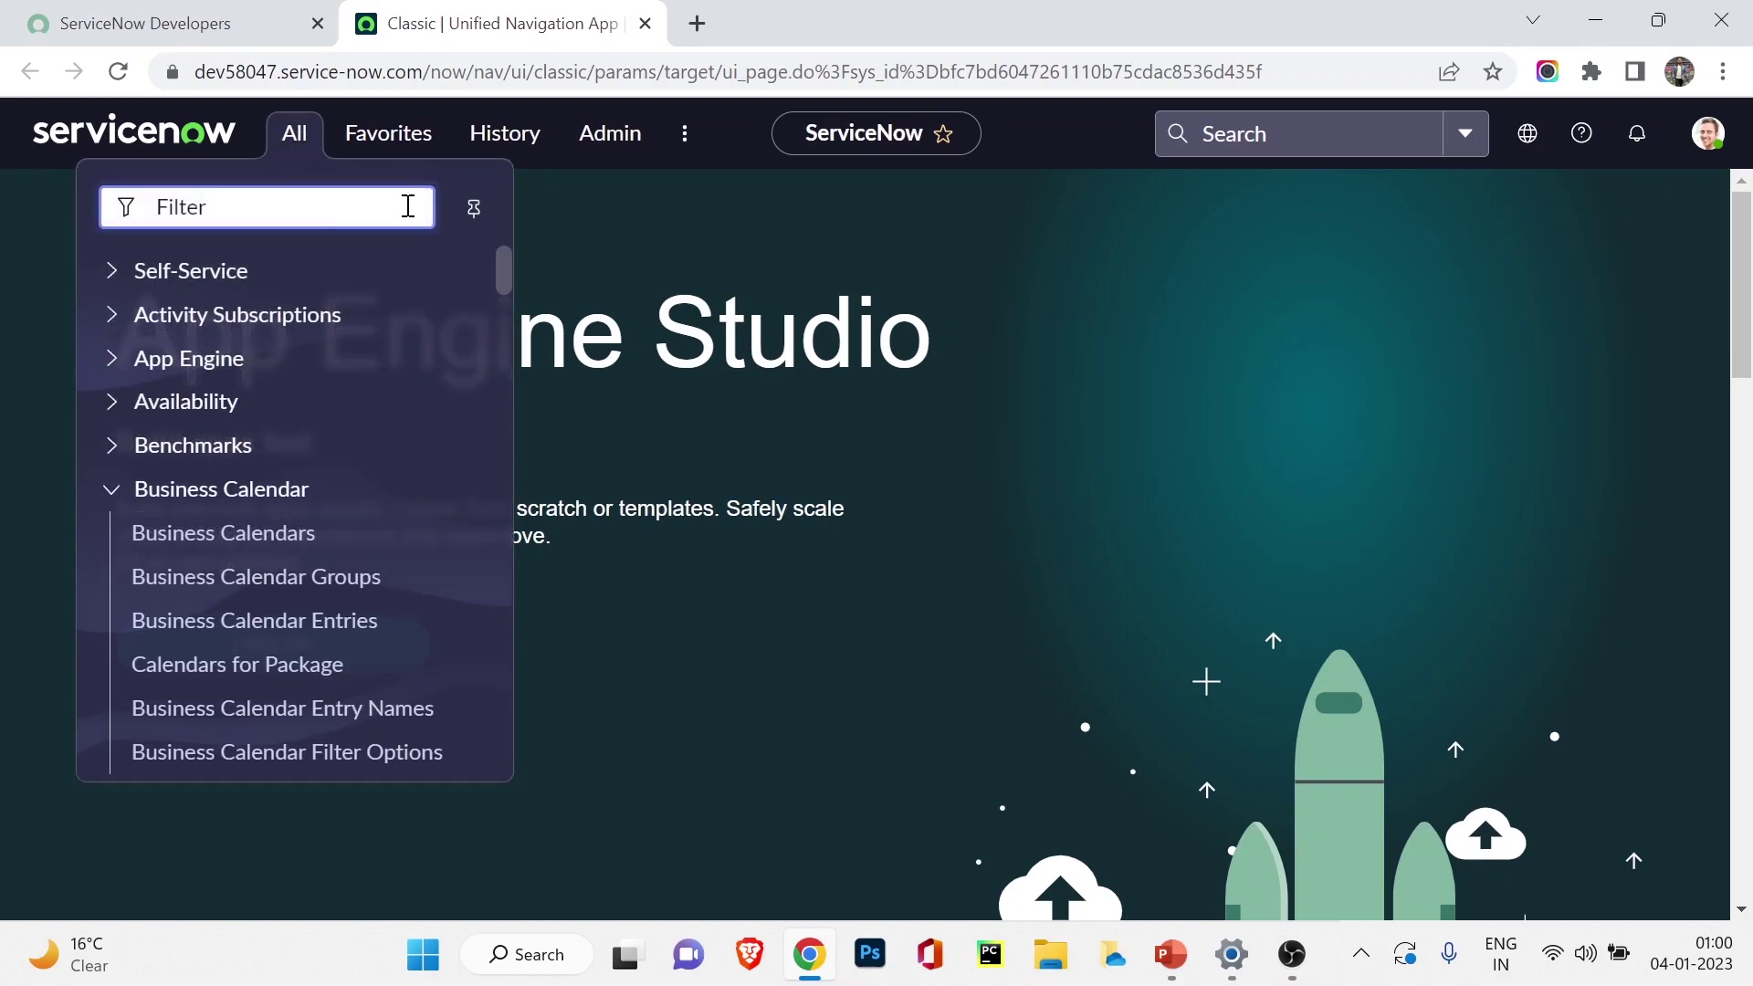
{"action": "left_click", "coordinate": [476, 208]}
{"action": "left_click", "coordinate": [236, 205]}
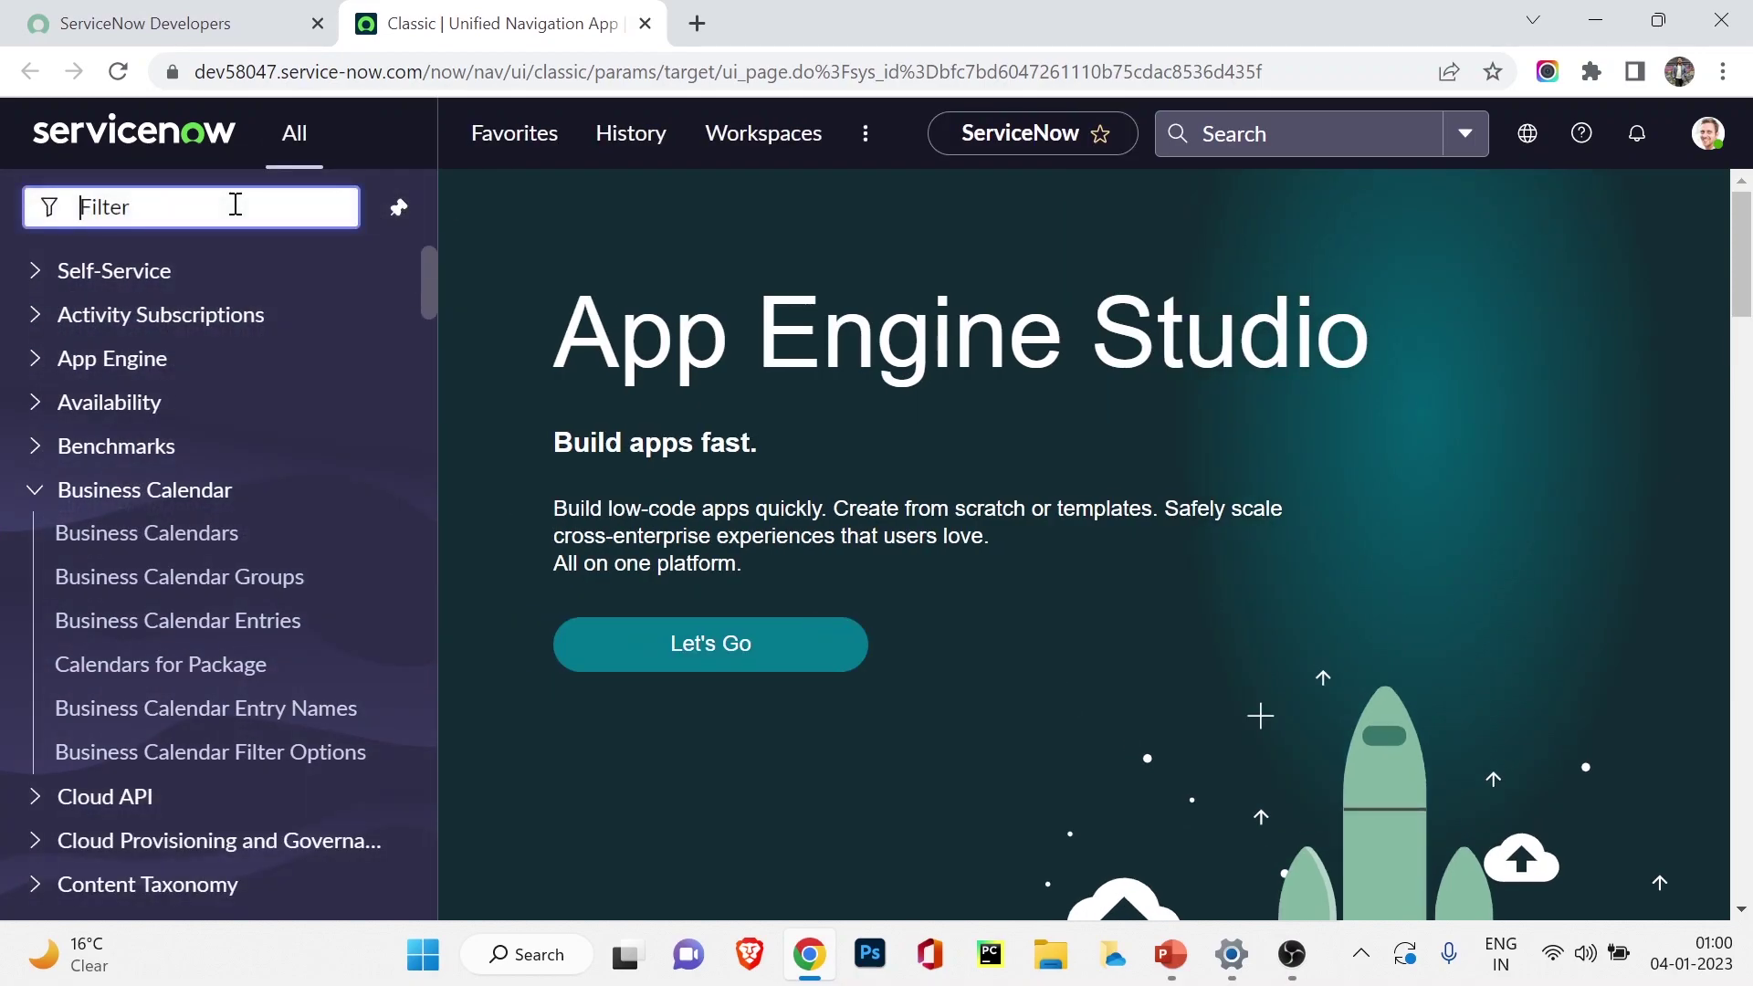
{"action": "type", "text": "con"}
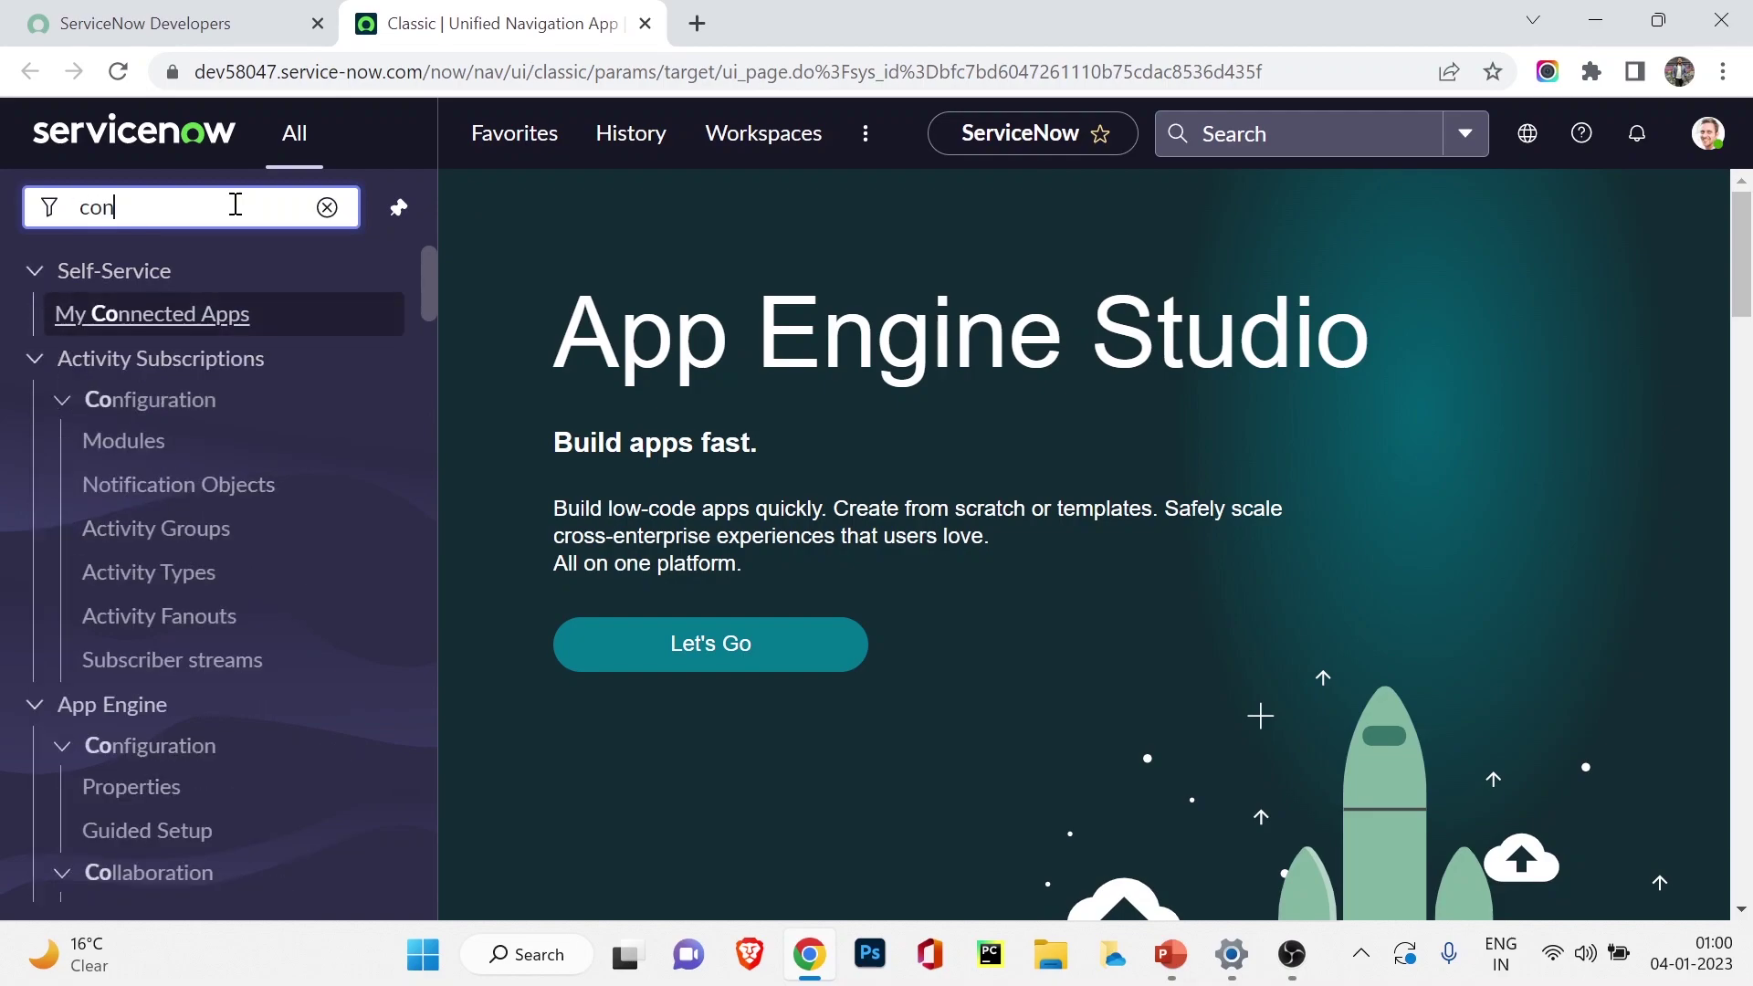
{"action": "type", "text": "figur"}
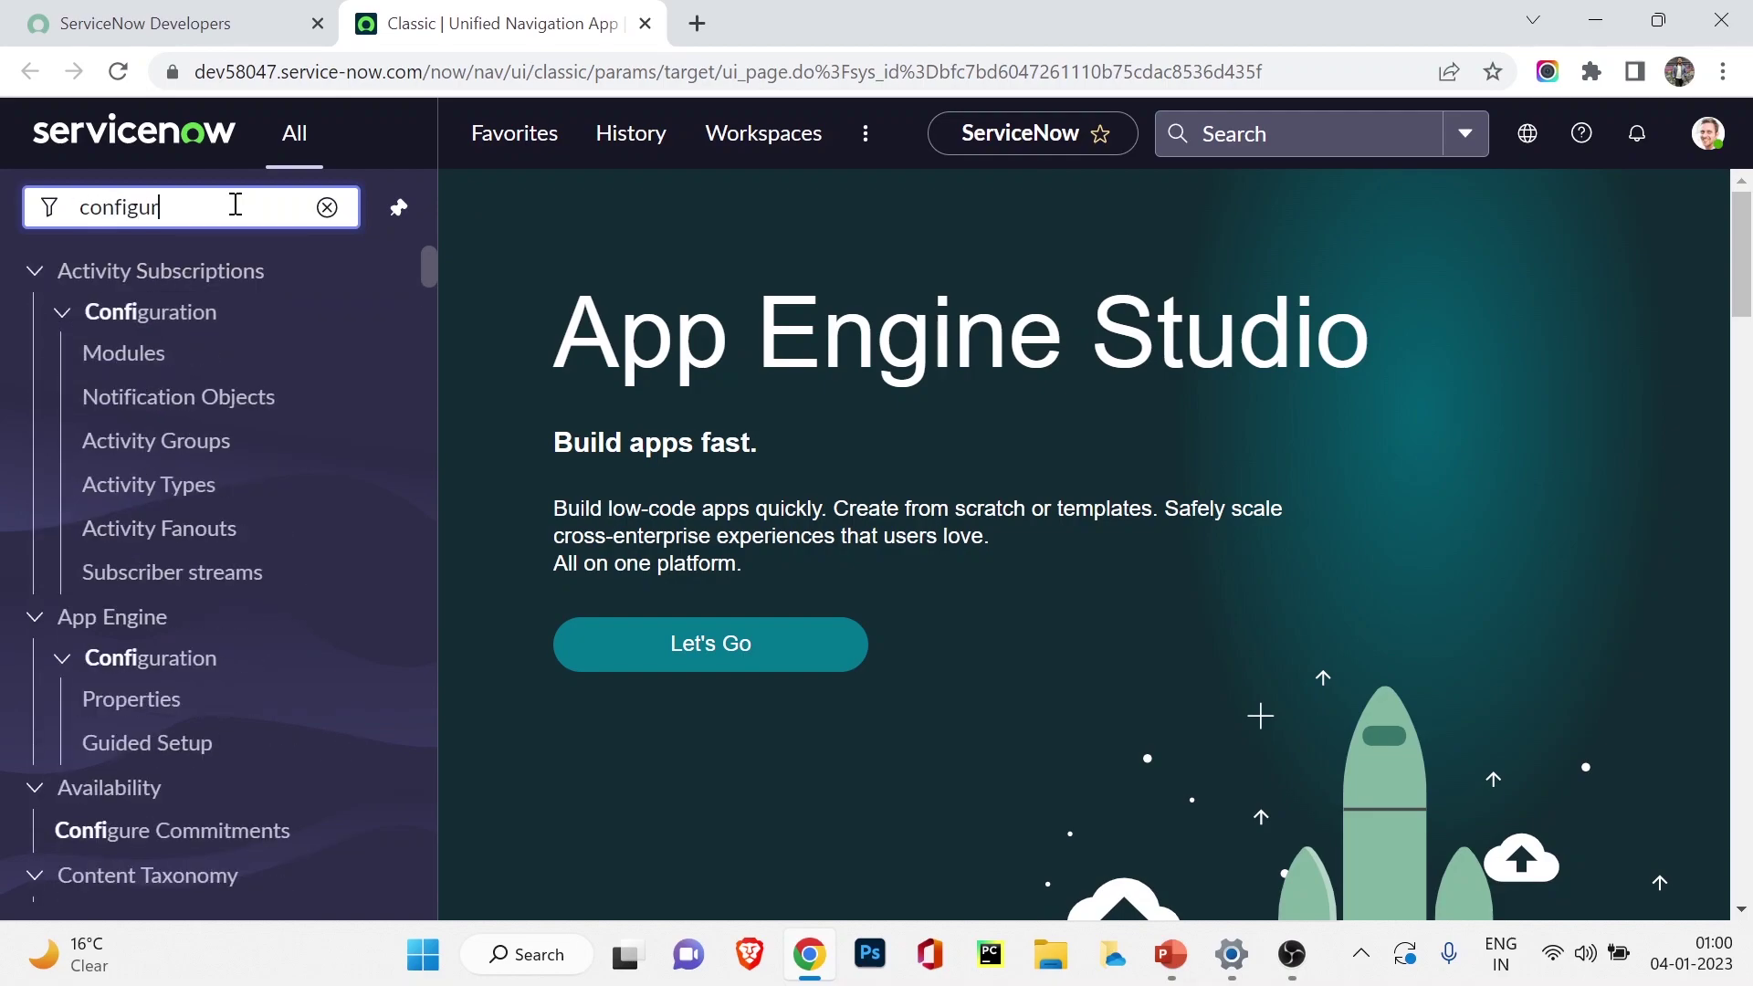
{"action": "type", "text": "ation"}
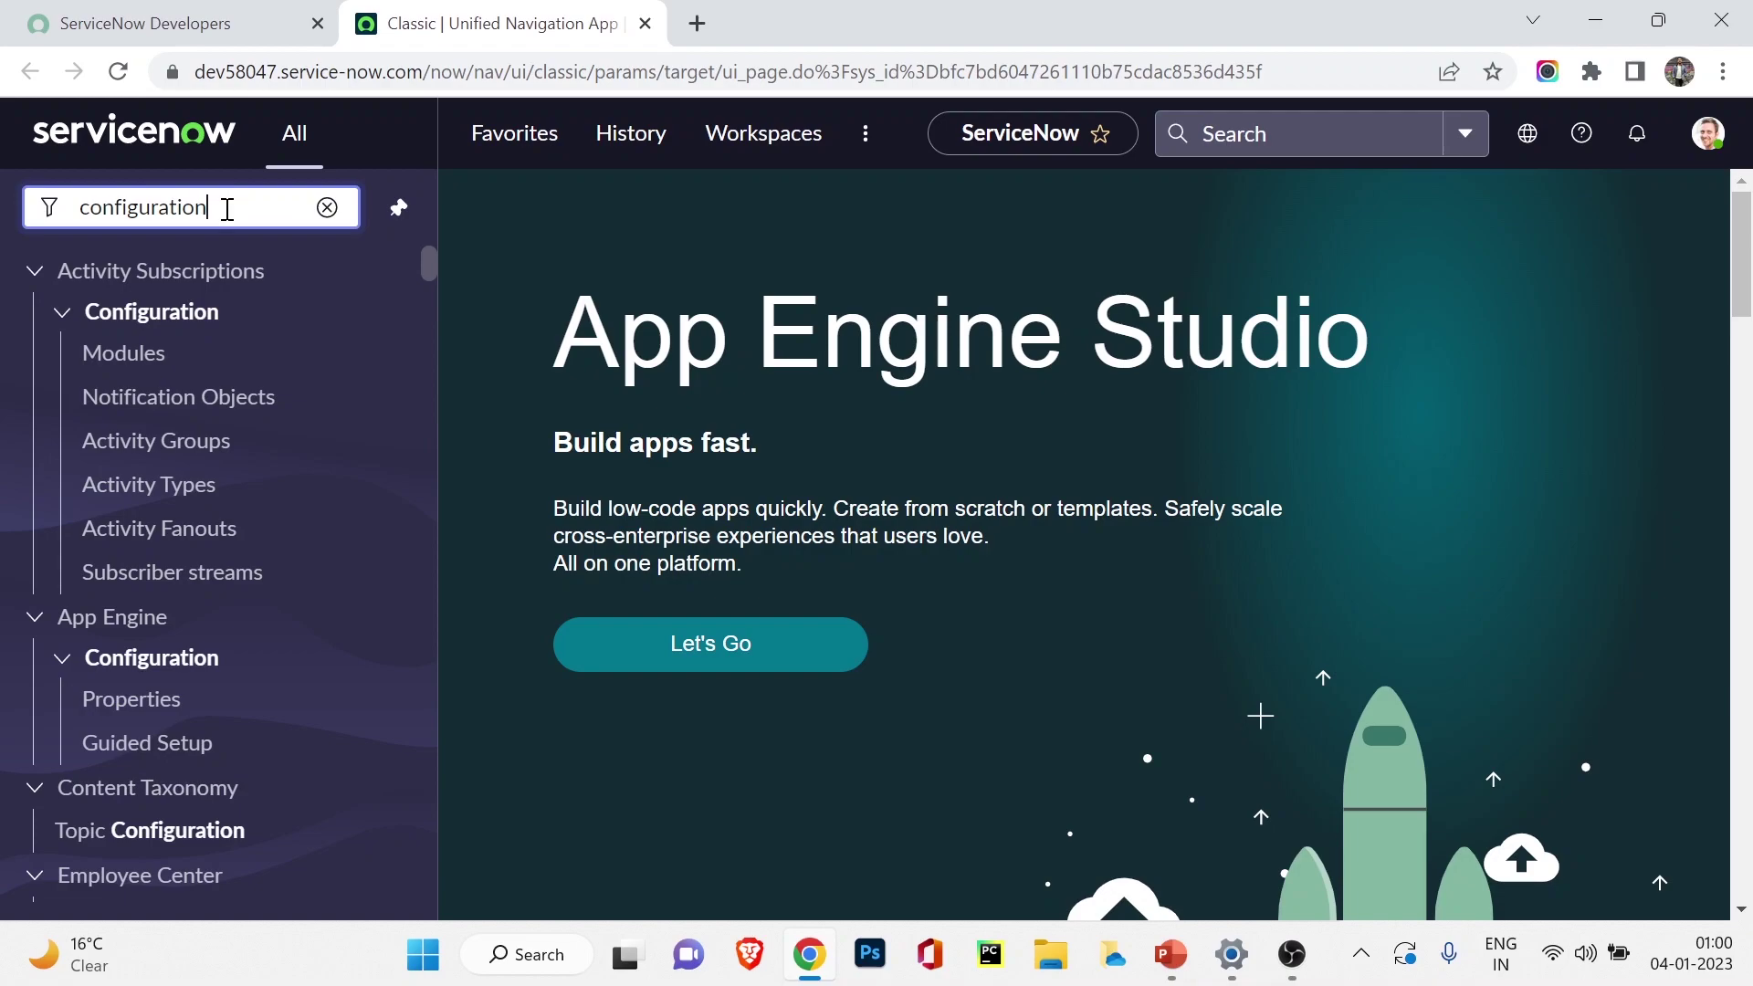
Examine the modules of the Configuration application, from the CMDB tools to application servers, servers and database servers.
{"action": "scroll", "coordinate": [215, 411], "scroll_direction": "down", "scroll_amount": 7}
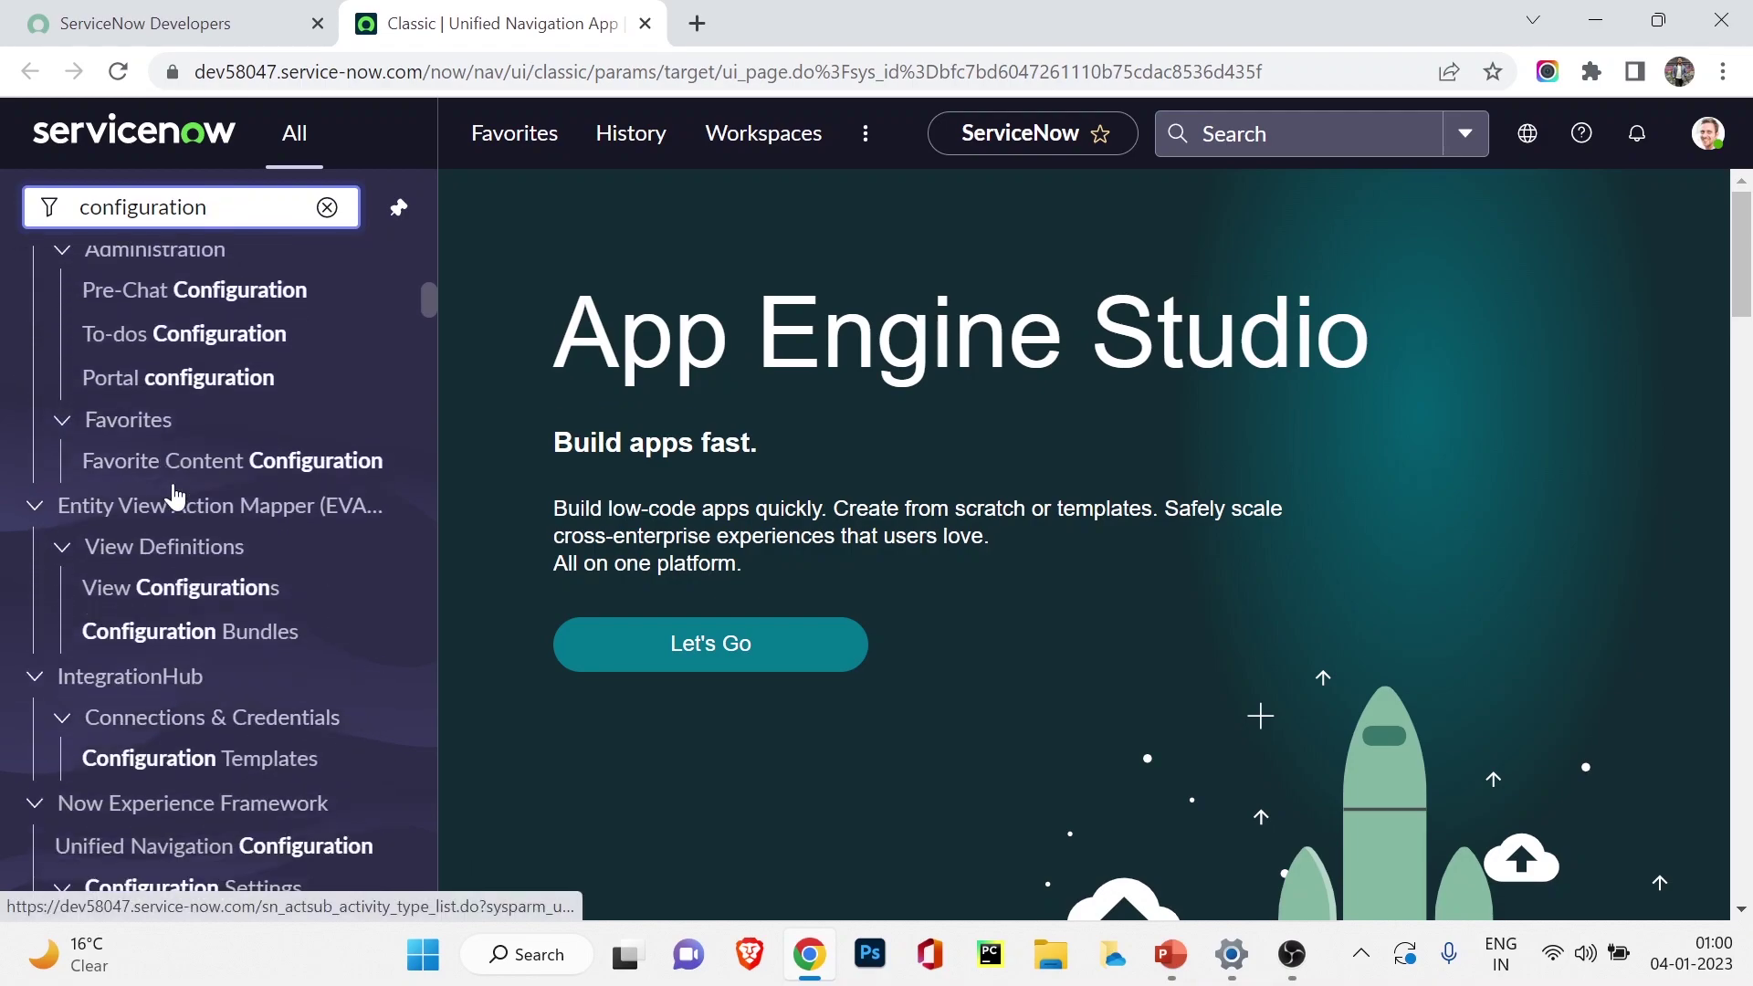
{"action": "scroll", "coordinate": [176, 497], "scroll_direction": "down", "scroll_amount": 10}
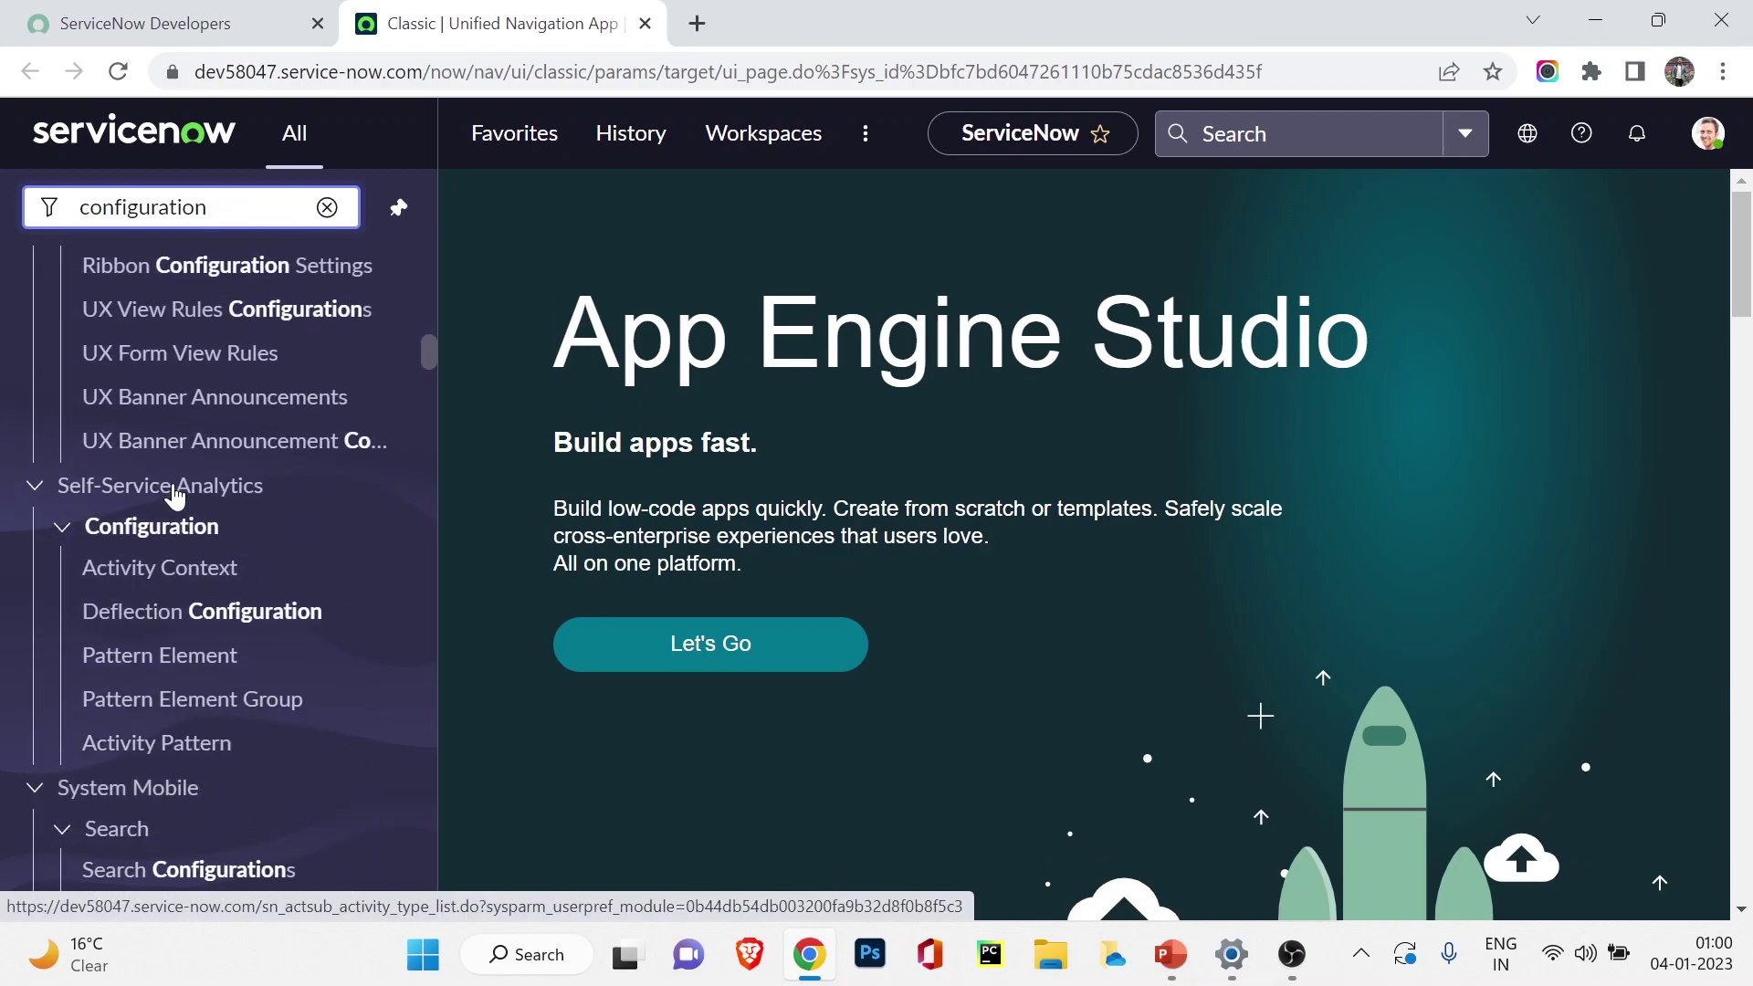
{"action": "scroll", "coordinate": [176, 497], "scroll_direction": "down", "scroll_amount": 9}
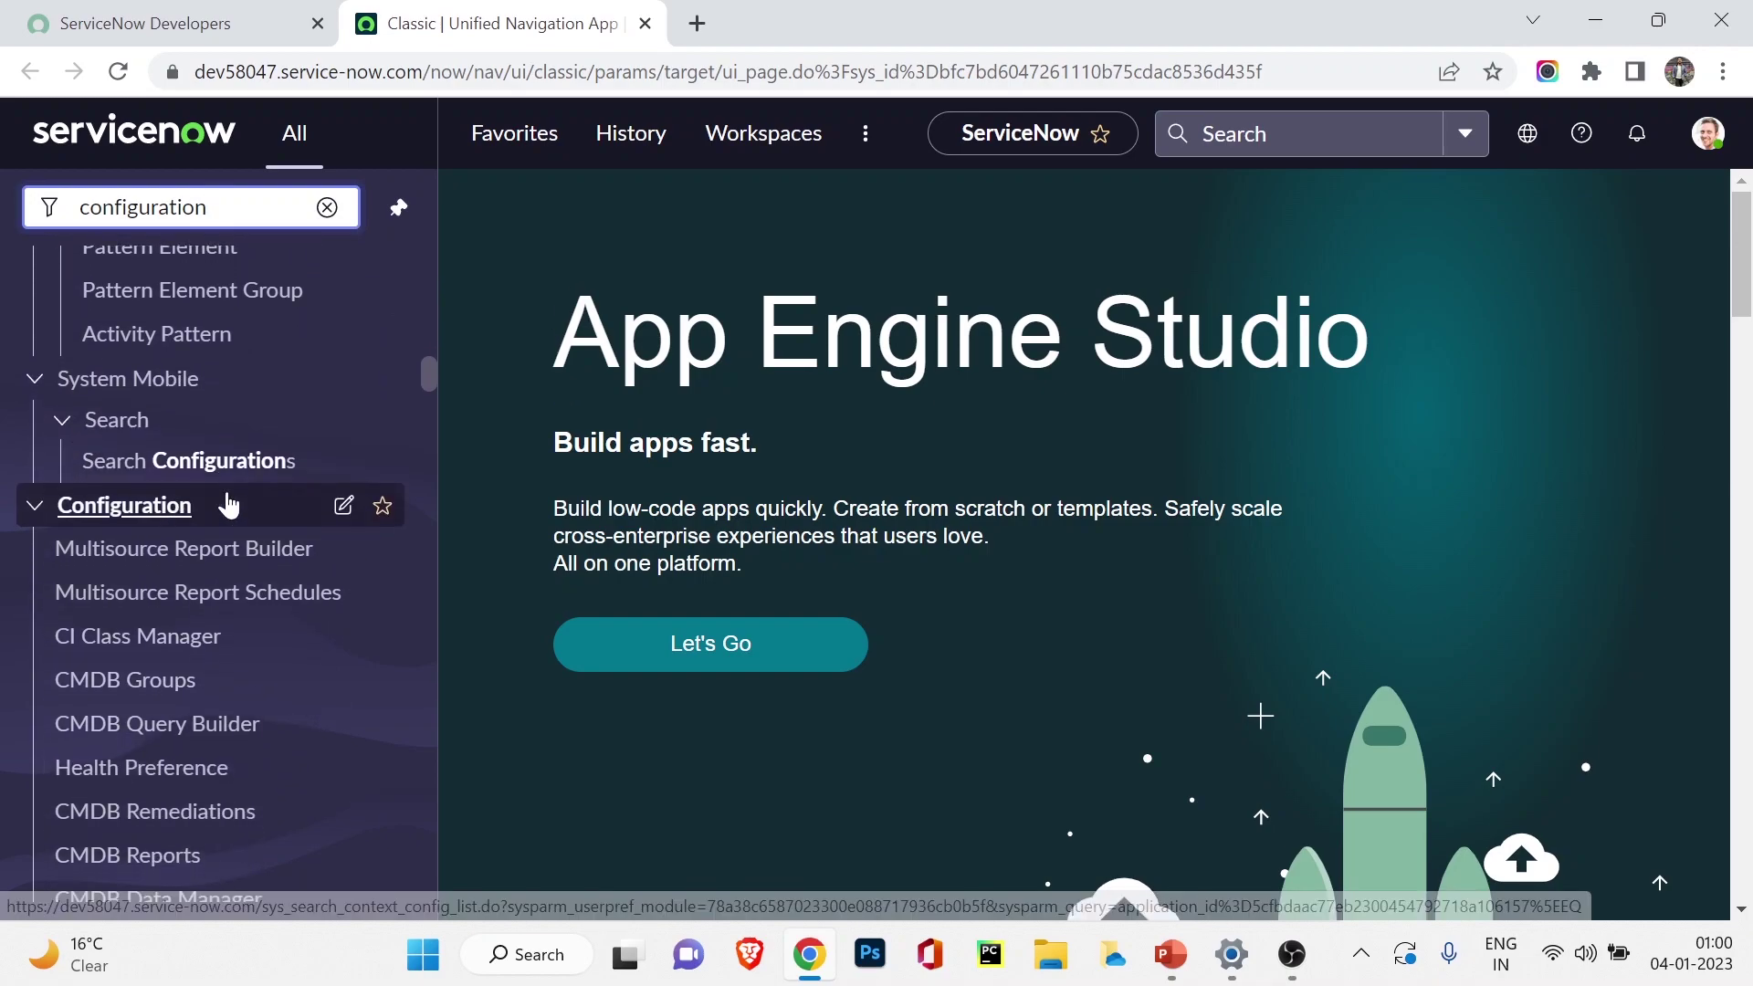
{"action": "scroll", "coordinate": [228, 498], "scroll_direction": "down", "scroll_amount": 2}
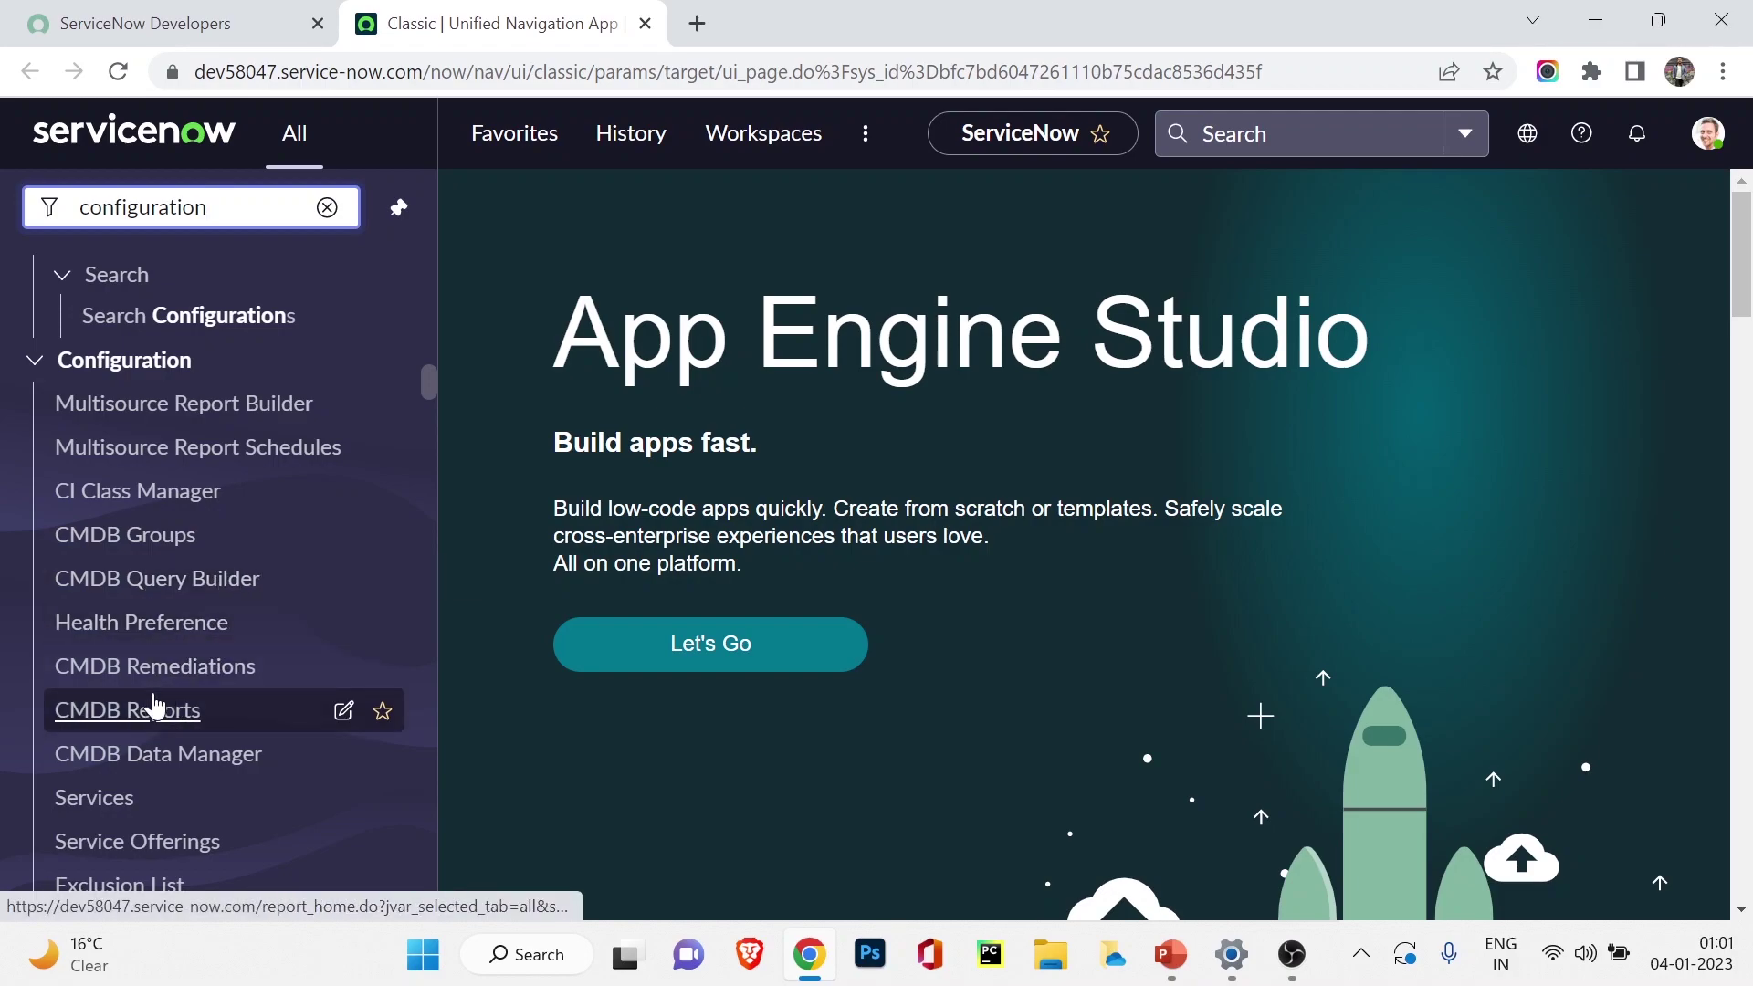
{"action": "scroll", "coordinate": [183, 722], "scroll_direction": "down", "scroll_amount": 3}
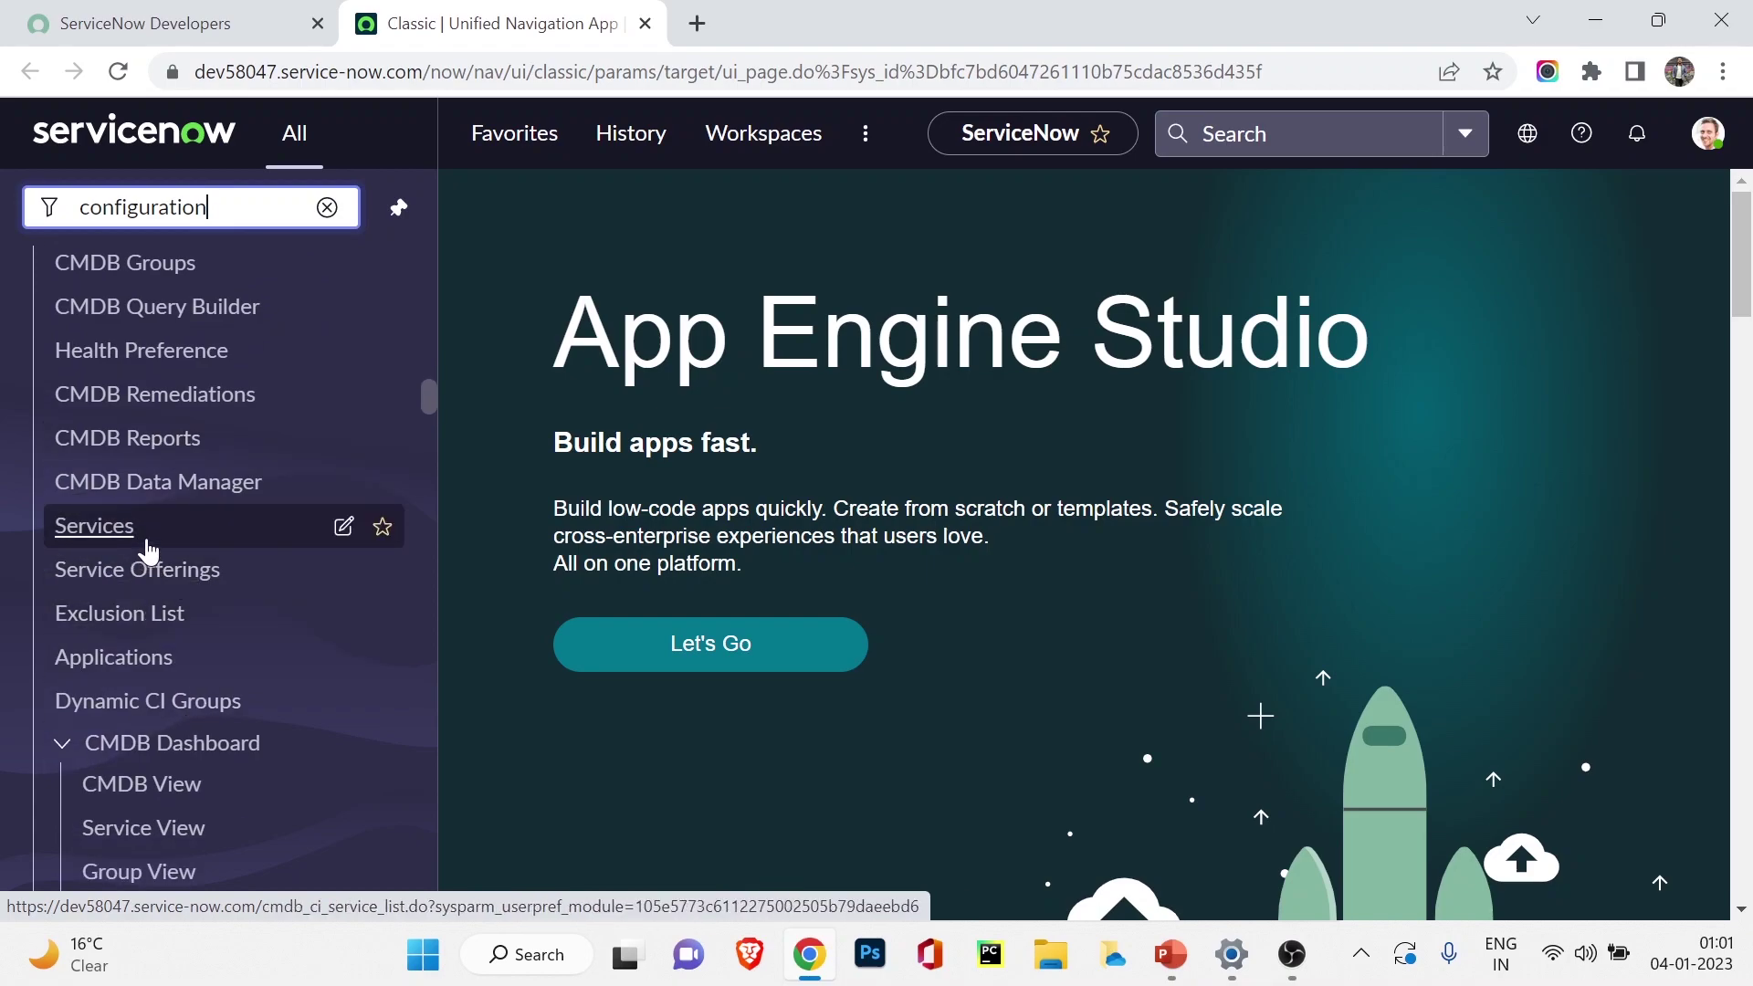
{"action": "scroll", "coordinate": [147, 547], "scroll_direction": "down", "scroll_amount": 7}
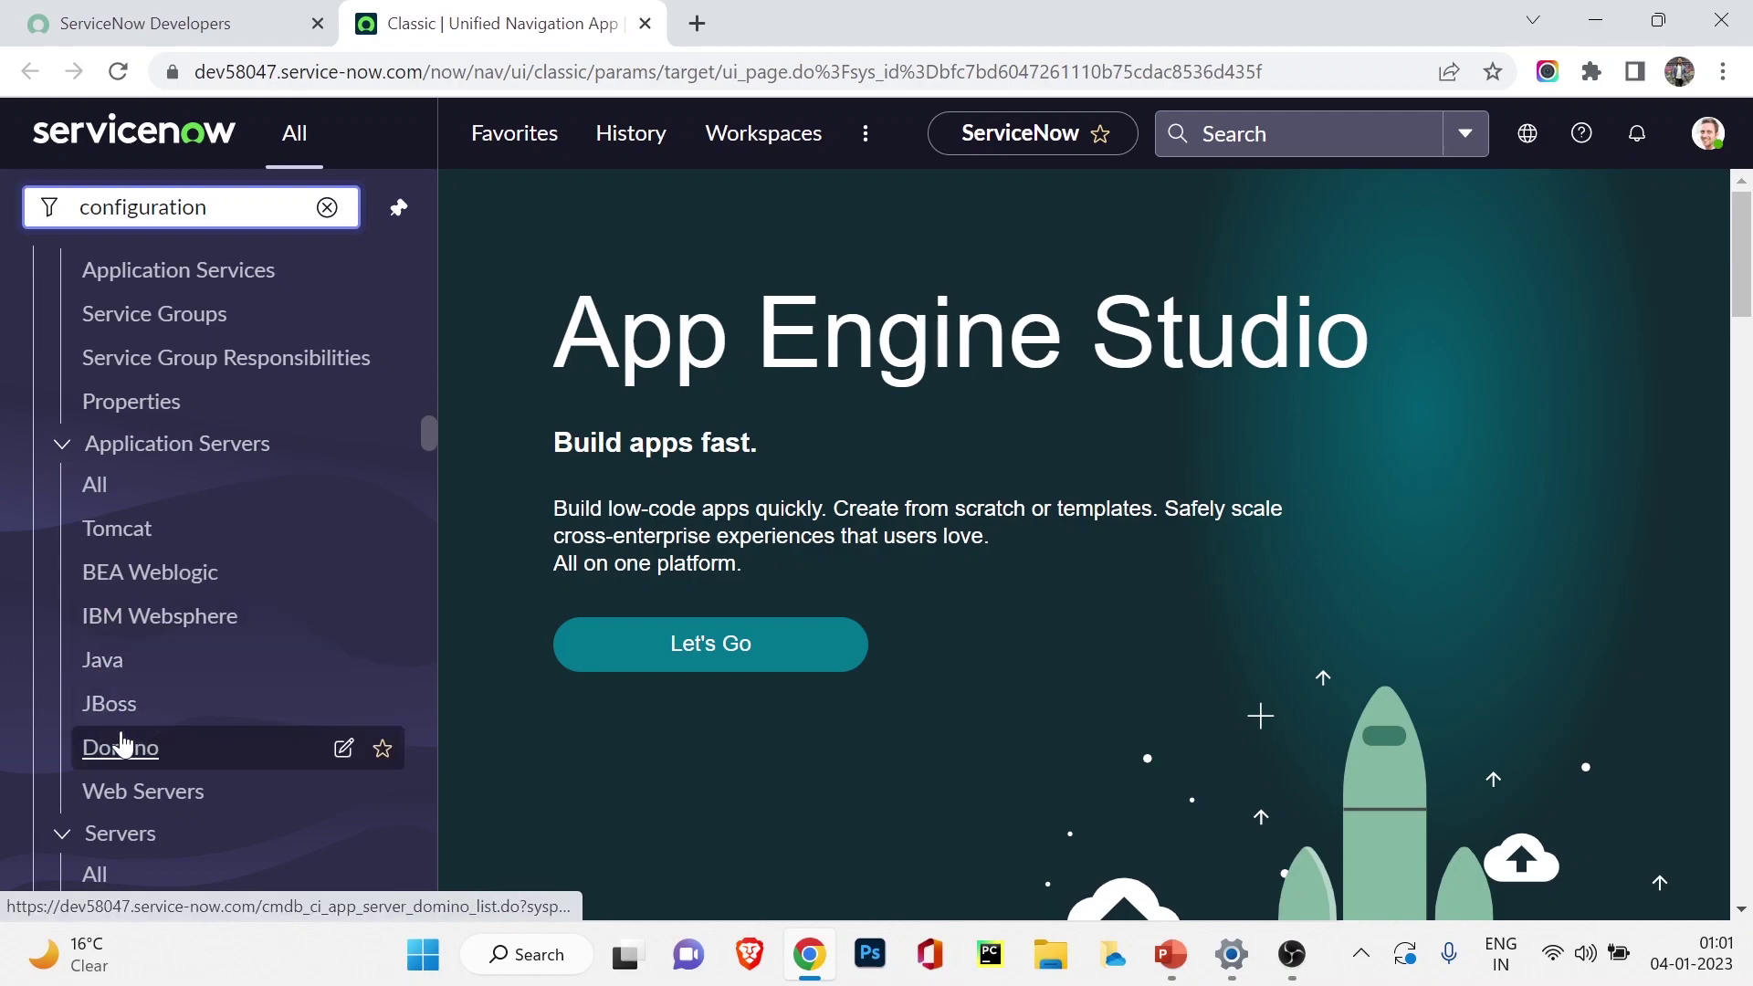
{"action": "scroll", "coordinate": [143, 742], "scroll_direction": "down", "scroll_amount": 3}
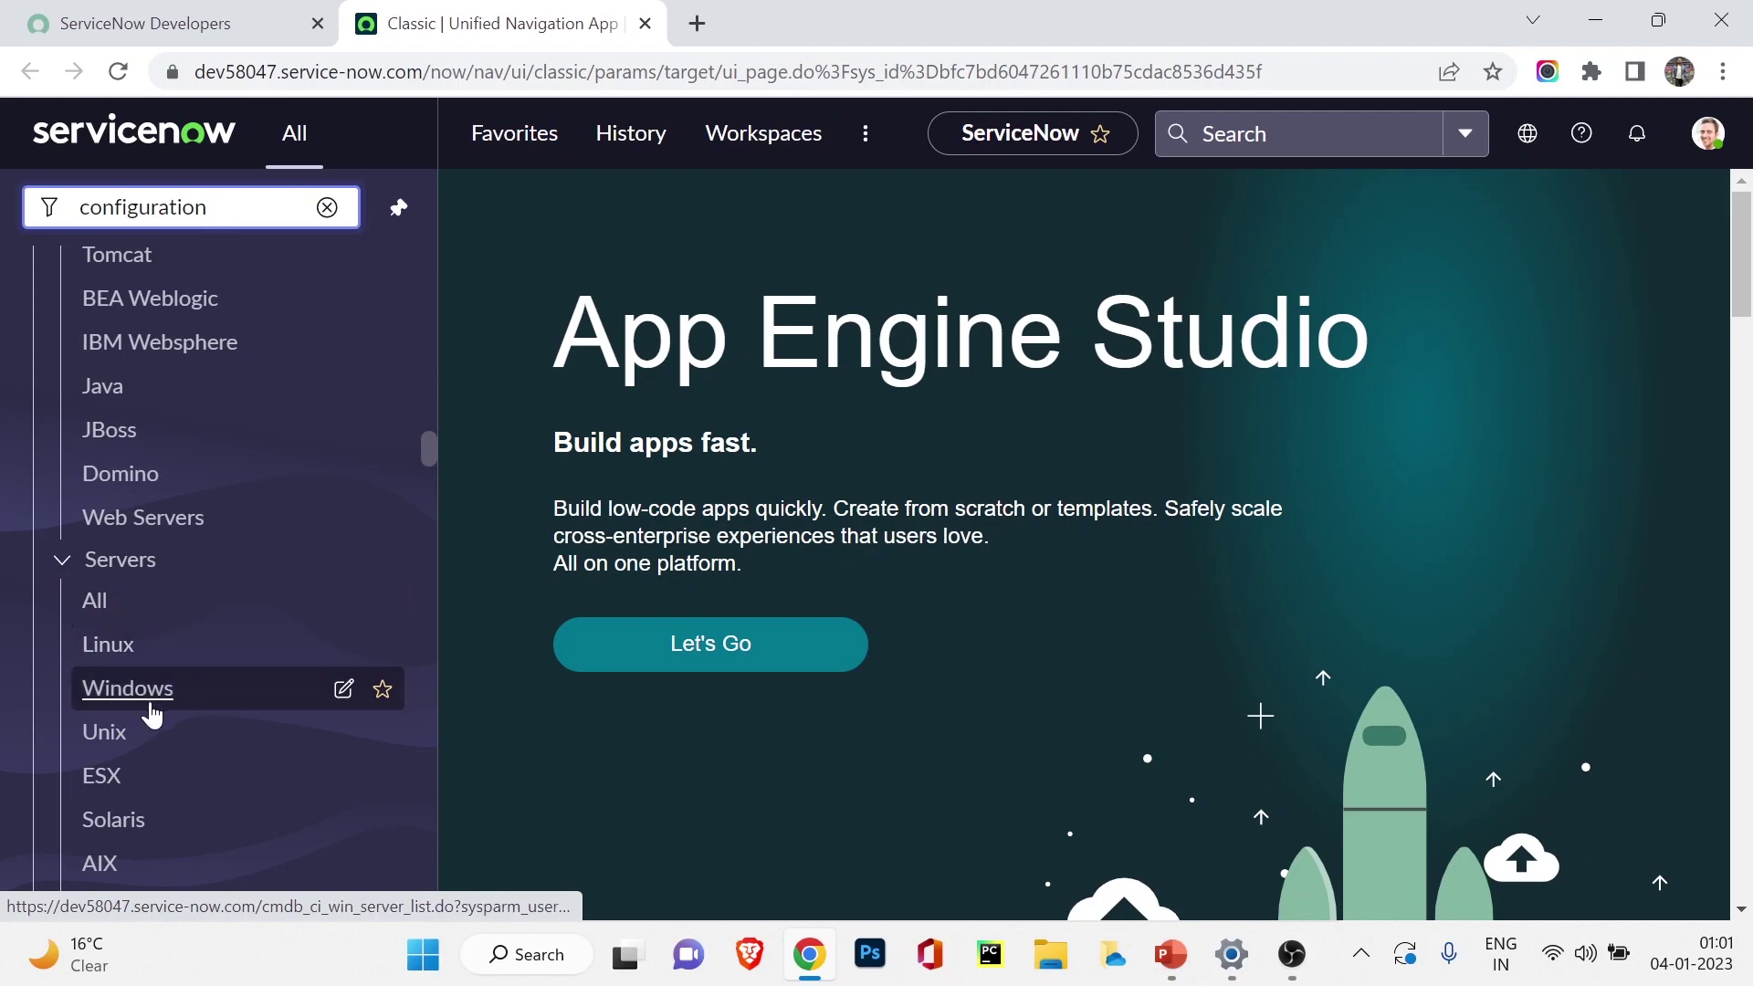
{"action": "scroll", "coordinate": [137, 731], "scroll_direction": "down", "scroll_amount": 6}
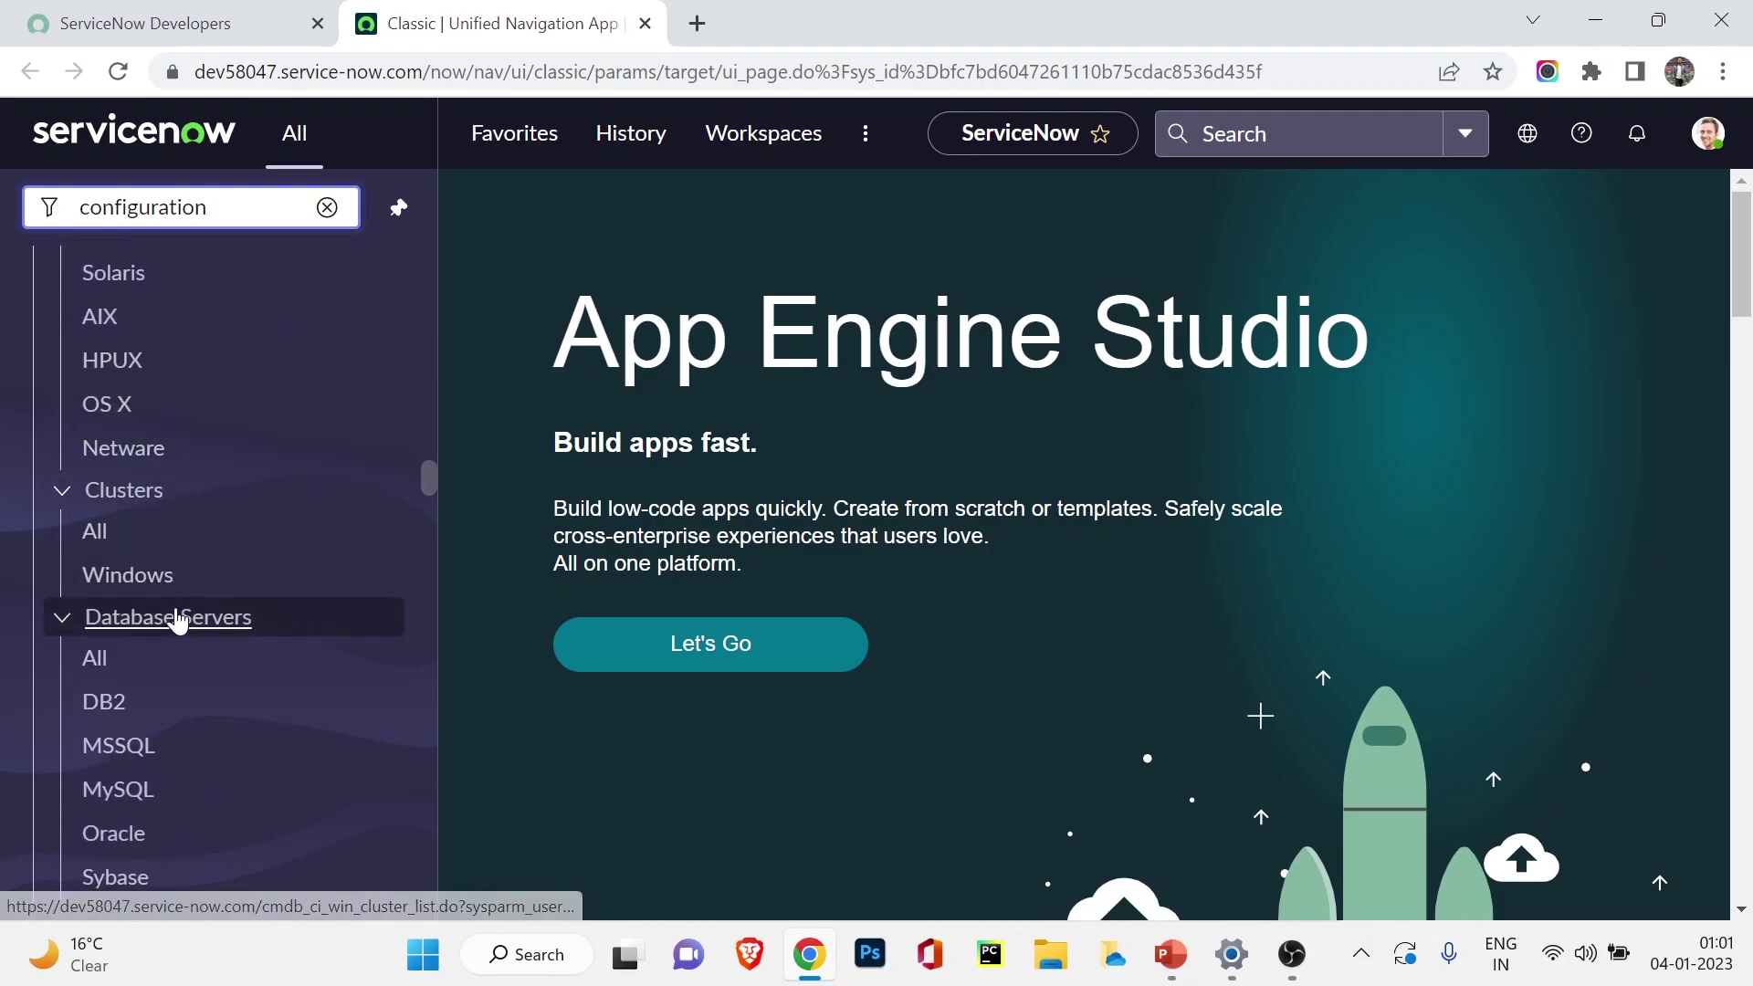
Open the Windows servers list from the Servers group under Configuration, and open the OWA-SD-01 record.
{"action": "scroll", "coordinate": [178, 621], "scroll_direction": "up", "scroll_amount": 6}
{"action": "scroll", "coordinate": [178, 621], "scroll_direction": "down", "scroll_amount": 1}
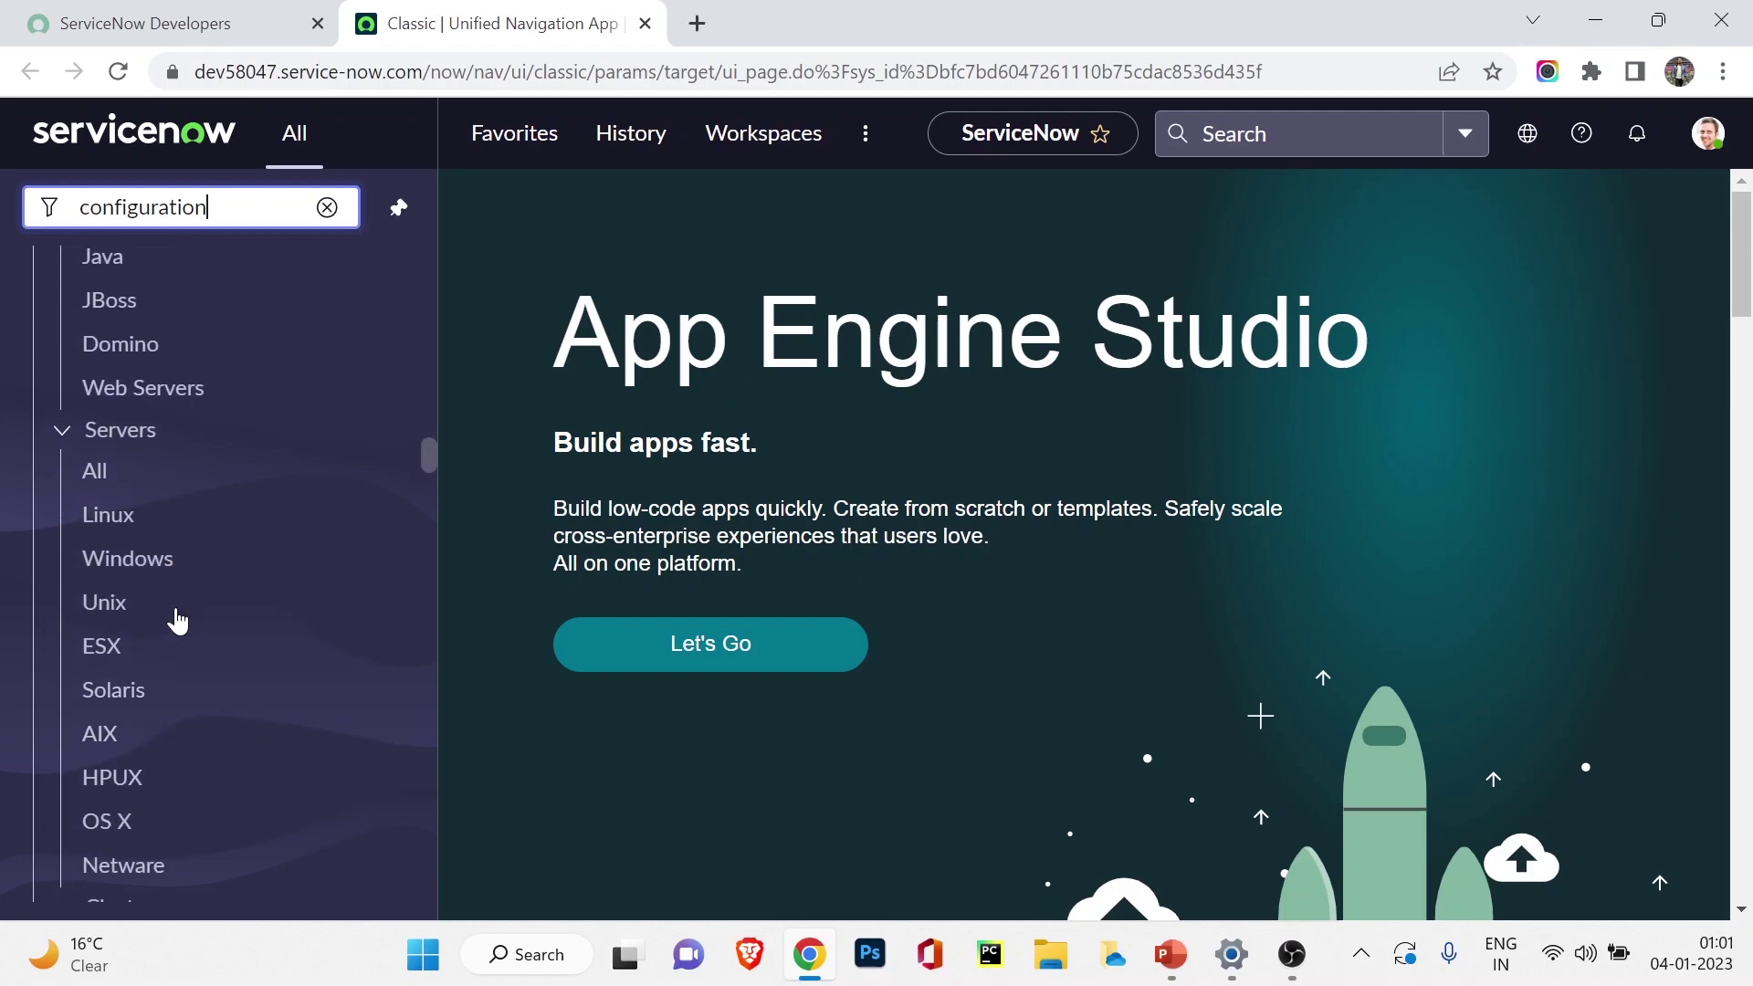
{"action": "scroll", "coordinate": [178, 620], "scroll_direction": "up", "scroll_amount": 2}
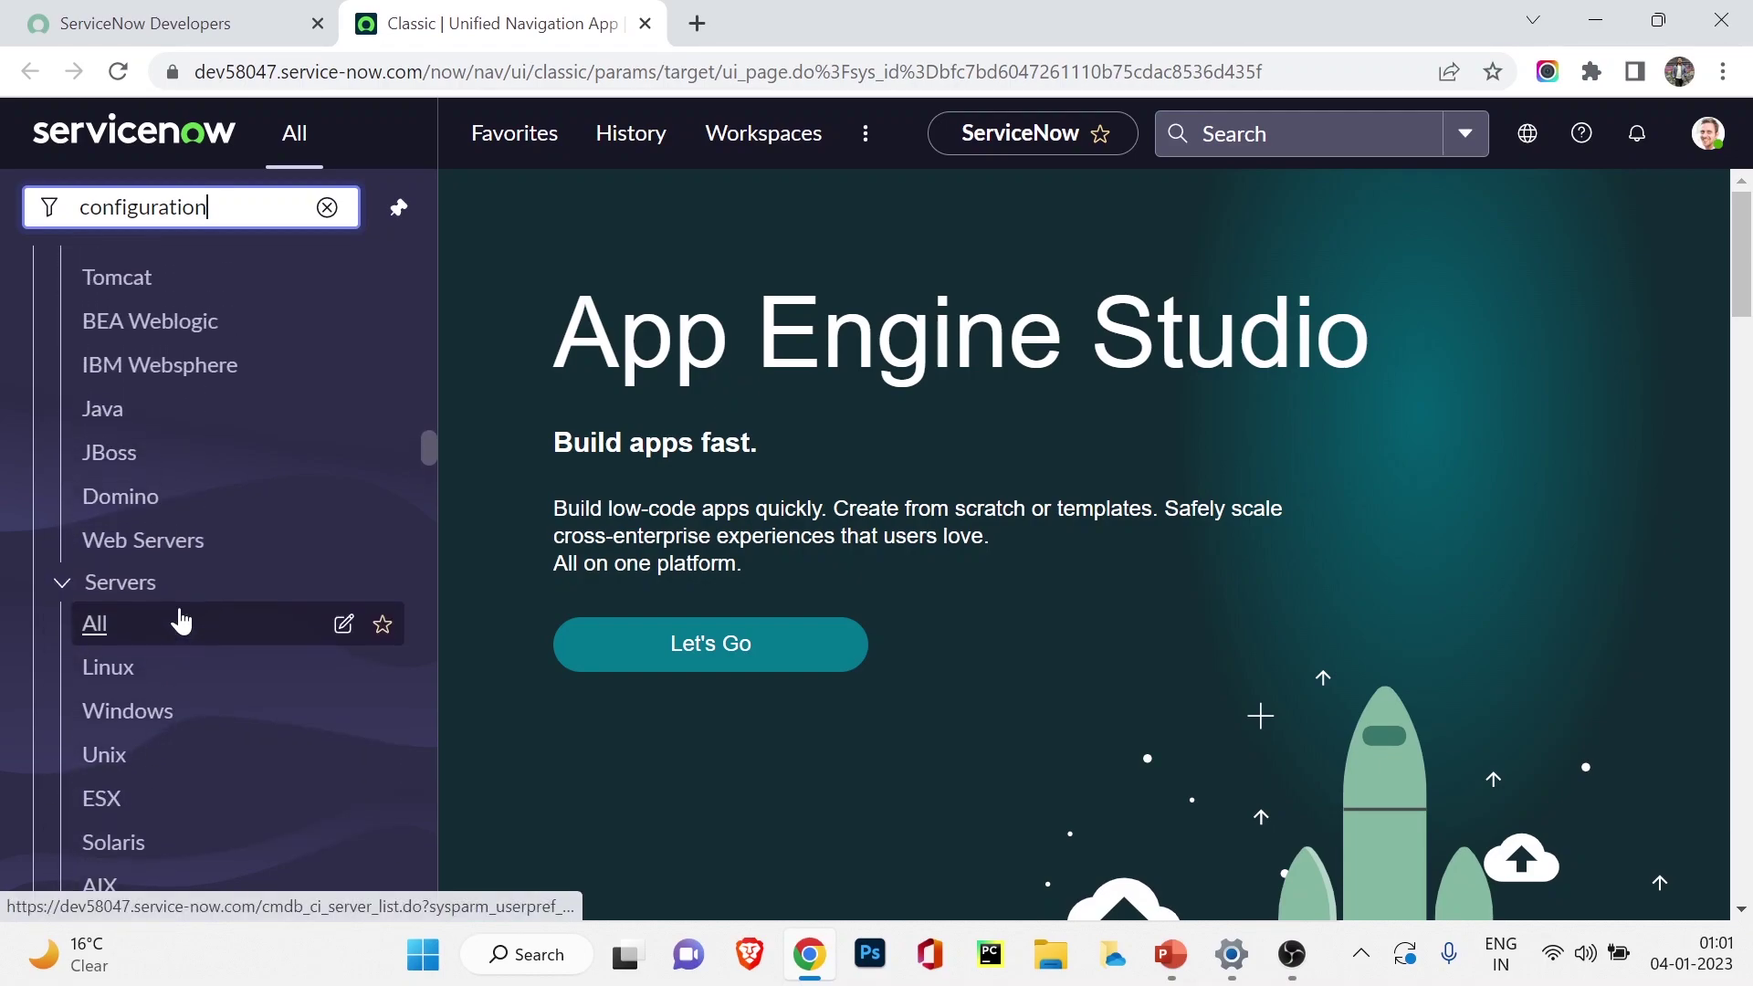
{"action": "scroll", "coordinate": [196, 579], "scroll_direction": "up", "scroll_amount": 1}
{"action": "scroll", "coordinate": [189, 536], "scroll_direction": "down", "scroll_amount": 3}
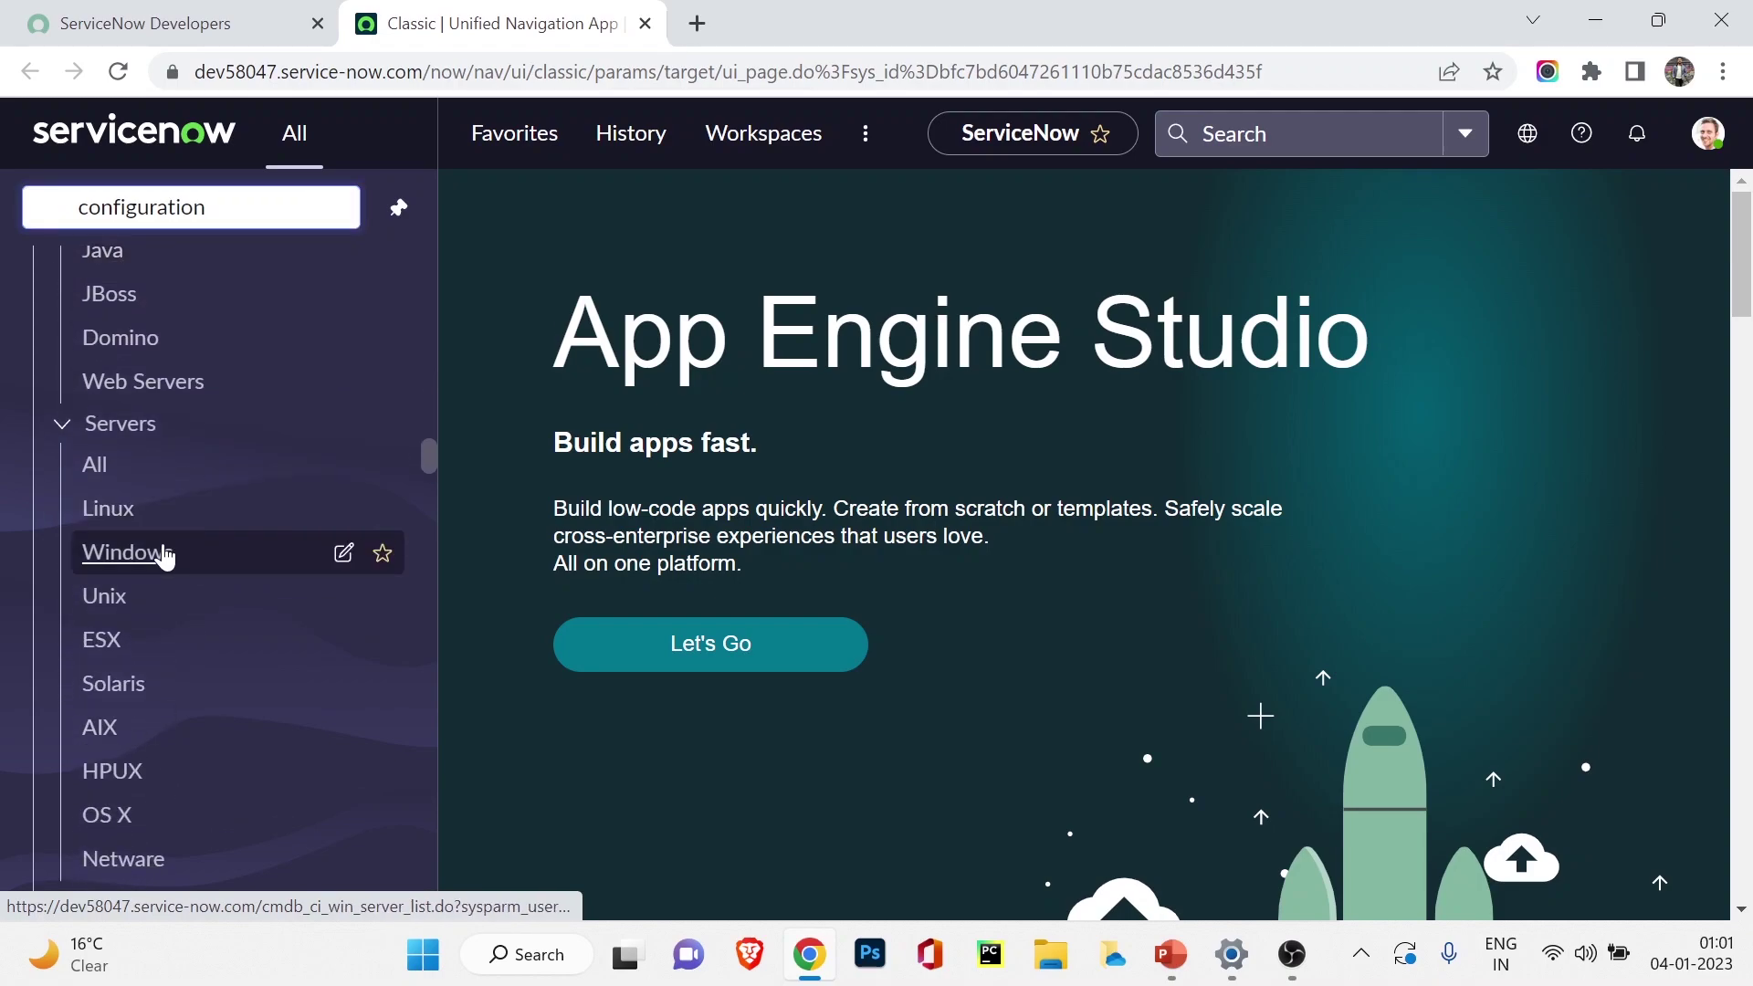
{"action": "left_click", "coordinate": [164, 554]}
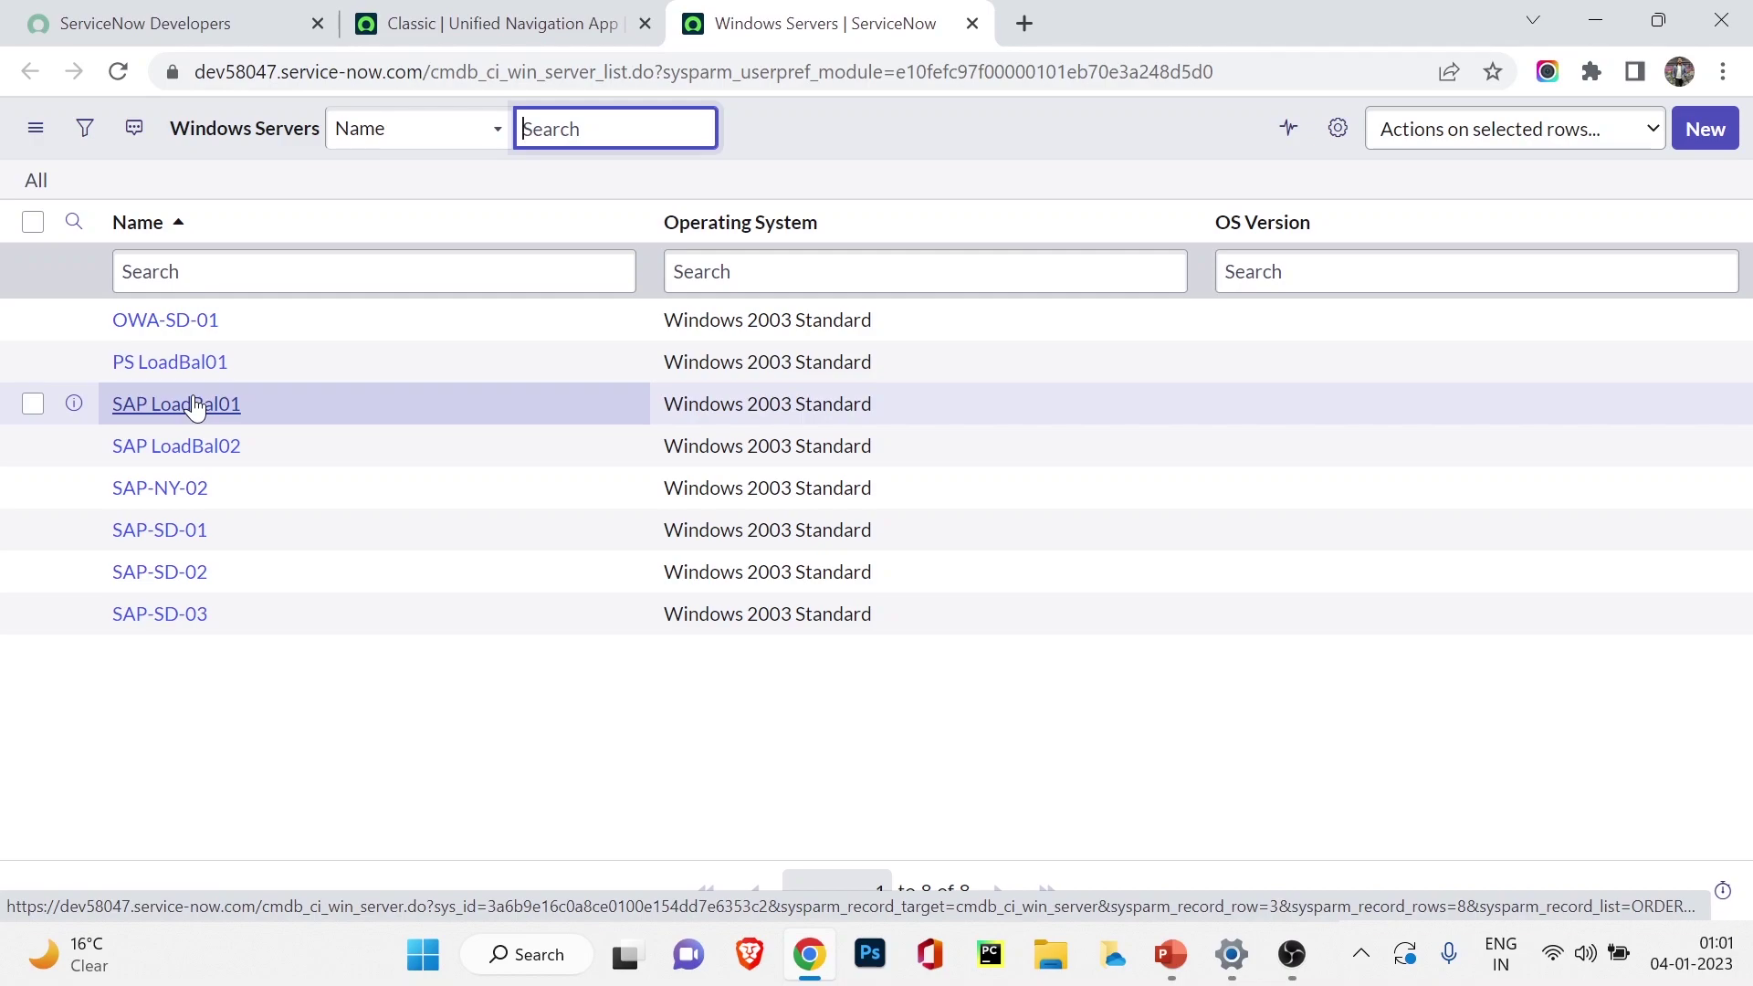
{"action": "left_click", "coordinate": [154, 330]}
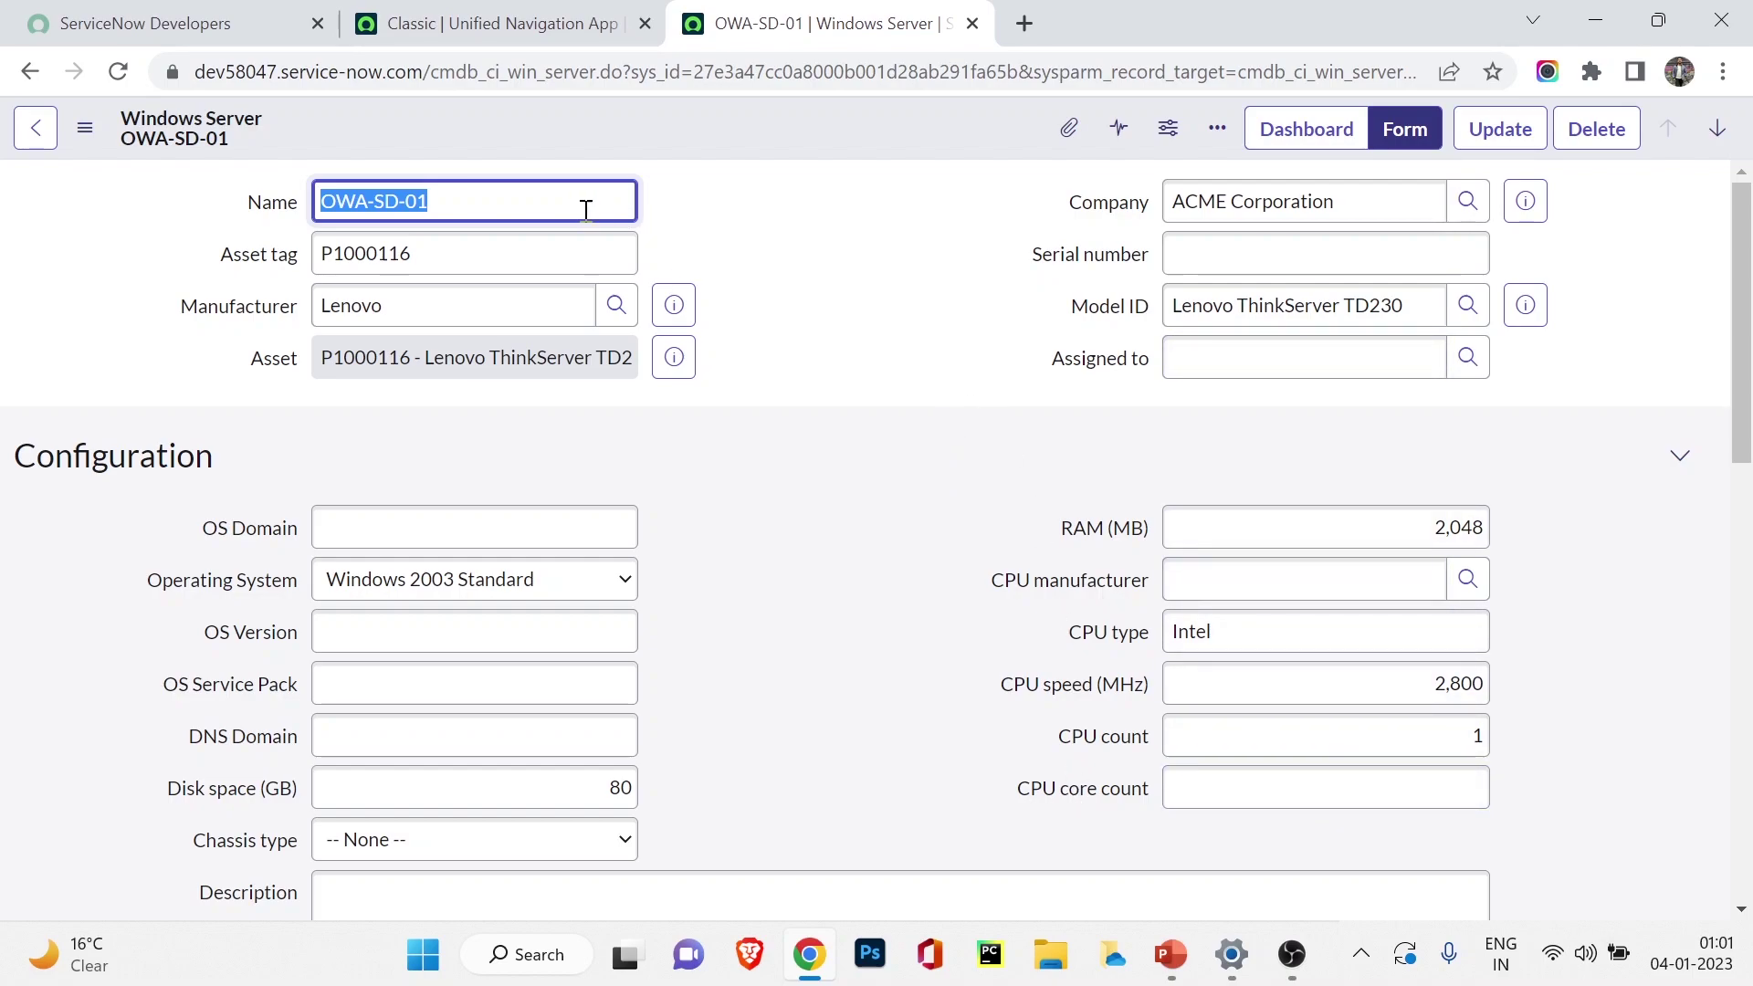
Review the general fields of the OWA-SD-01 record: name, asset tag, manufacturer, company and model ID.
{"action": "left_click", "coordinate": [436, 201]}
{"action": "left_click", "coordinate": [436, 250]}
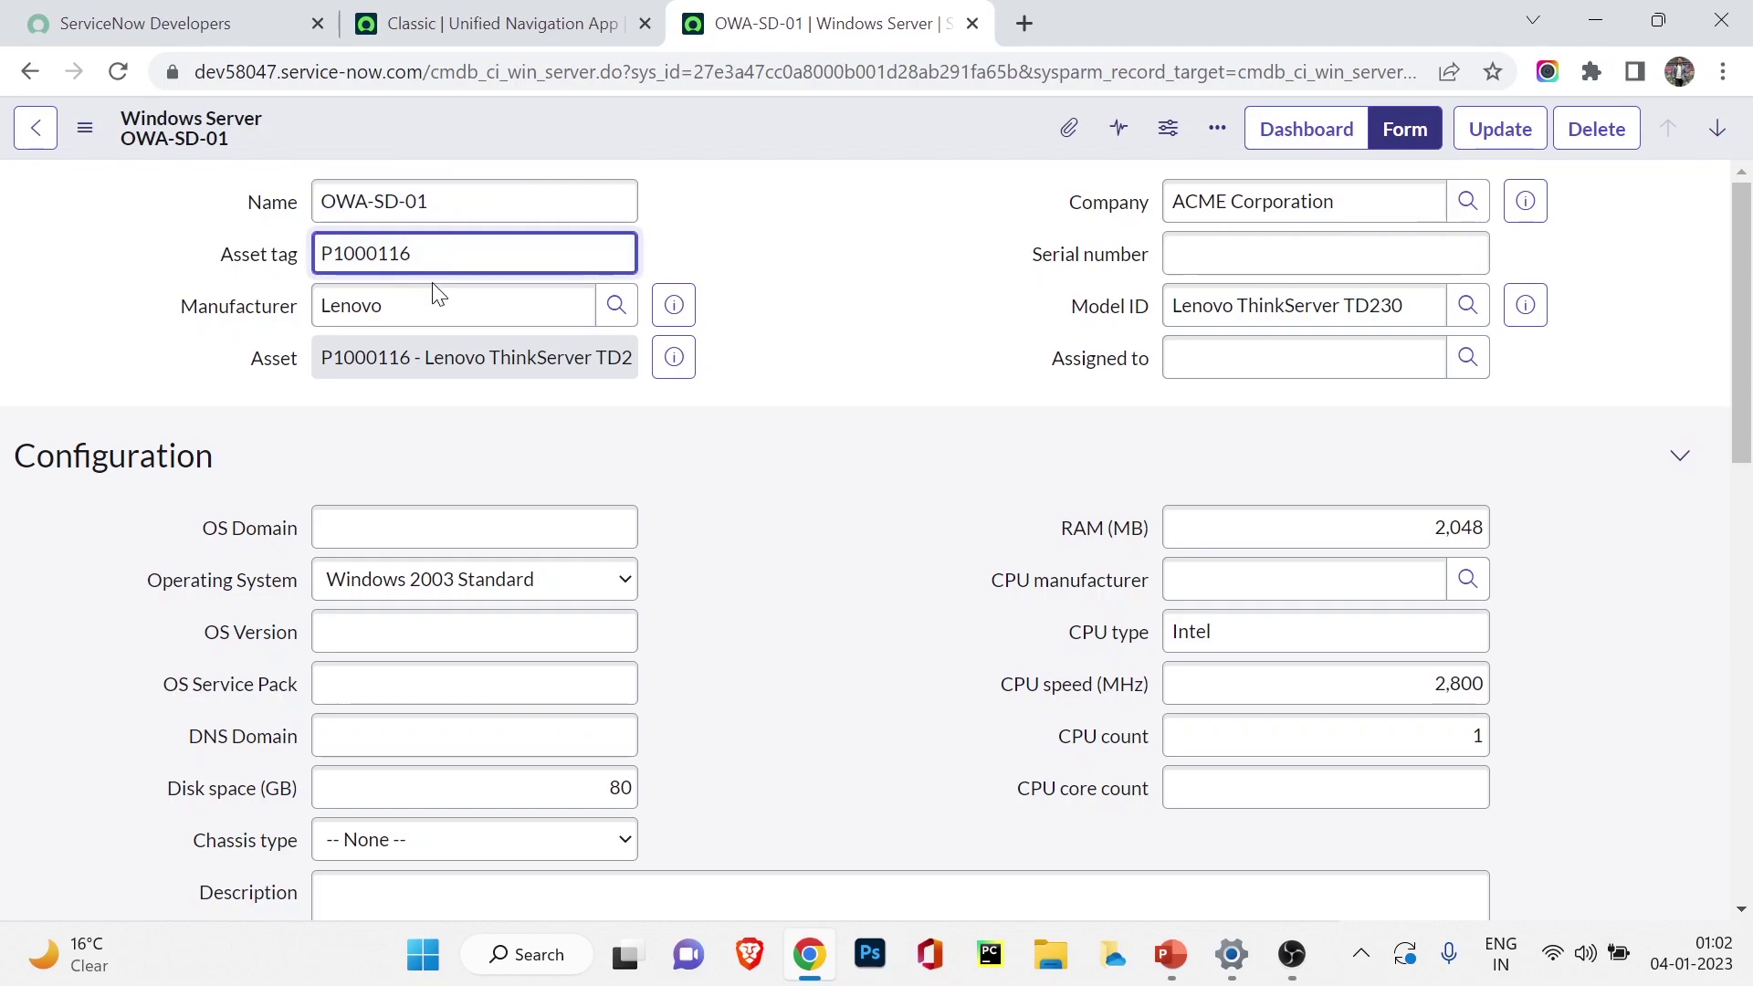
{"action": "double_click", "coordinate": [435, 292]}
{"action": "left_click", "coordinate": [403, 284]}
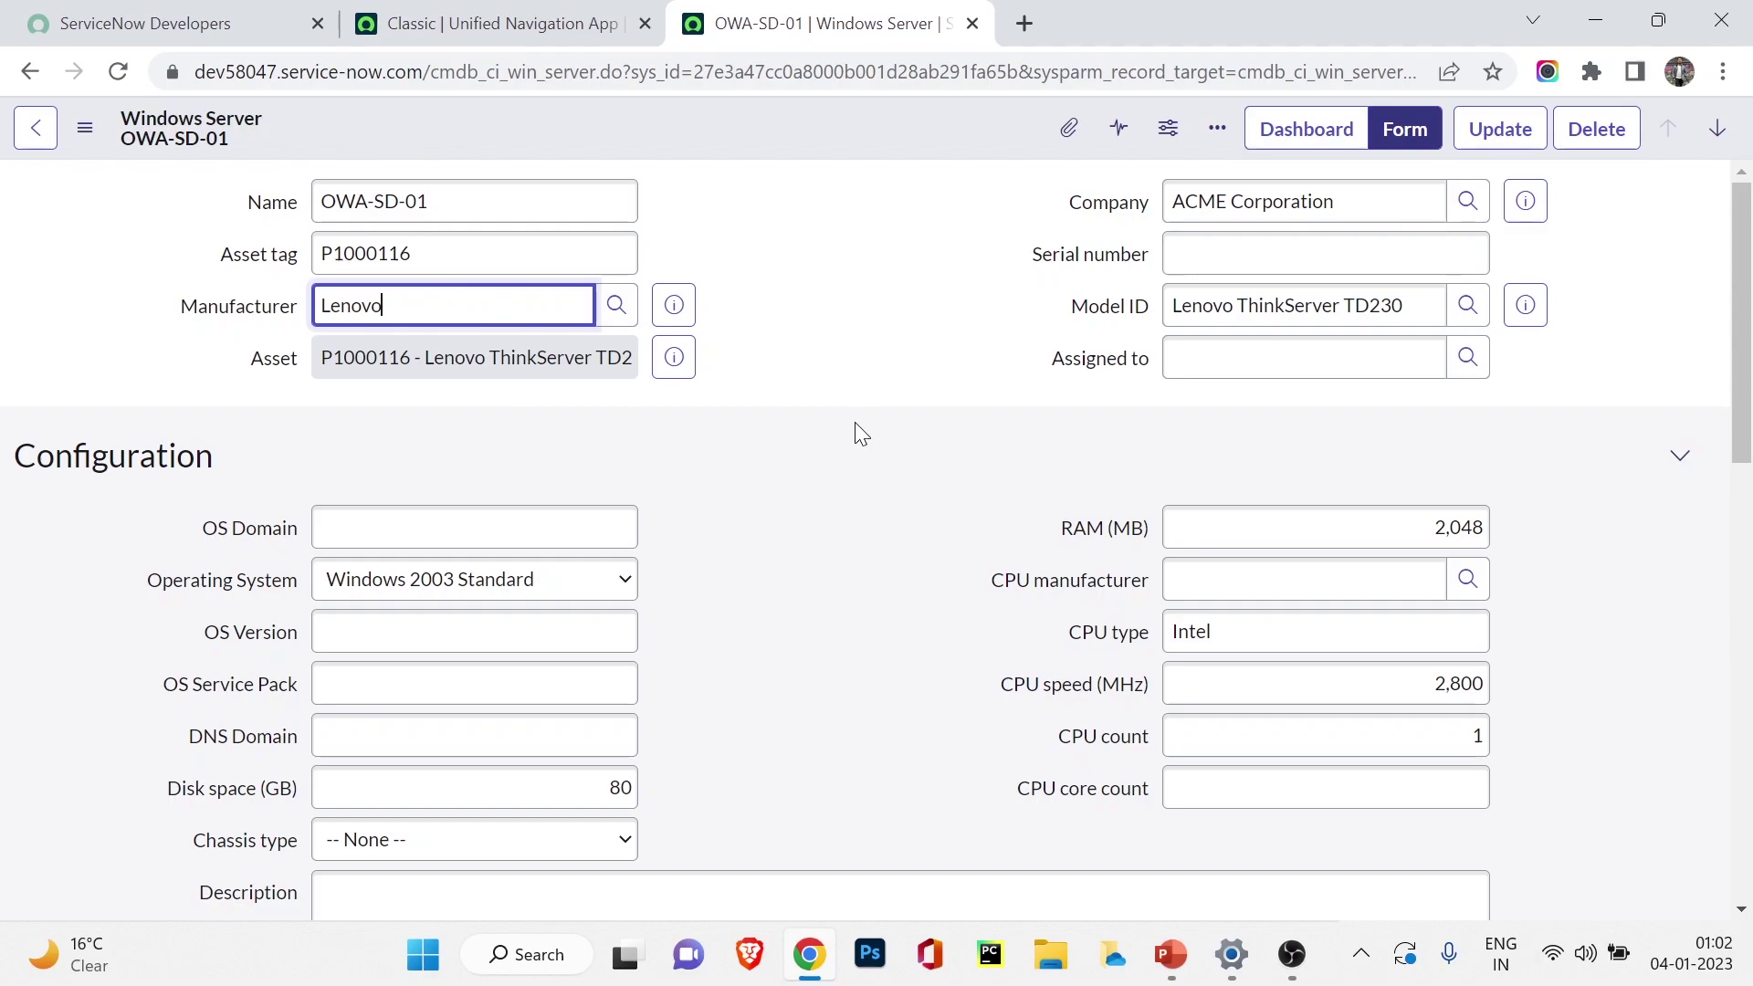
{"action": "double_click", "coordinate": [1275, 208]}
{"action": "left_click", "coordinate": [1259, 305]}
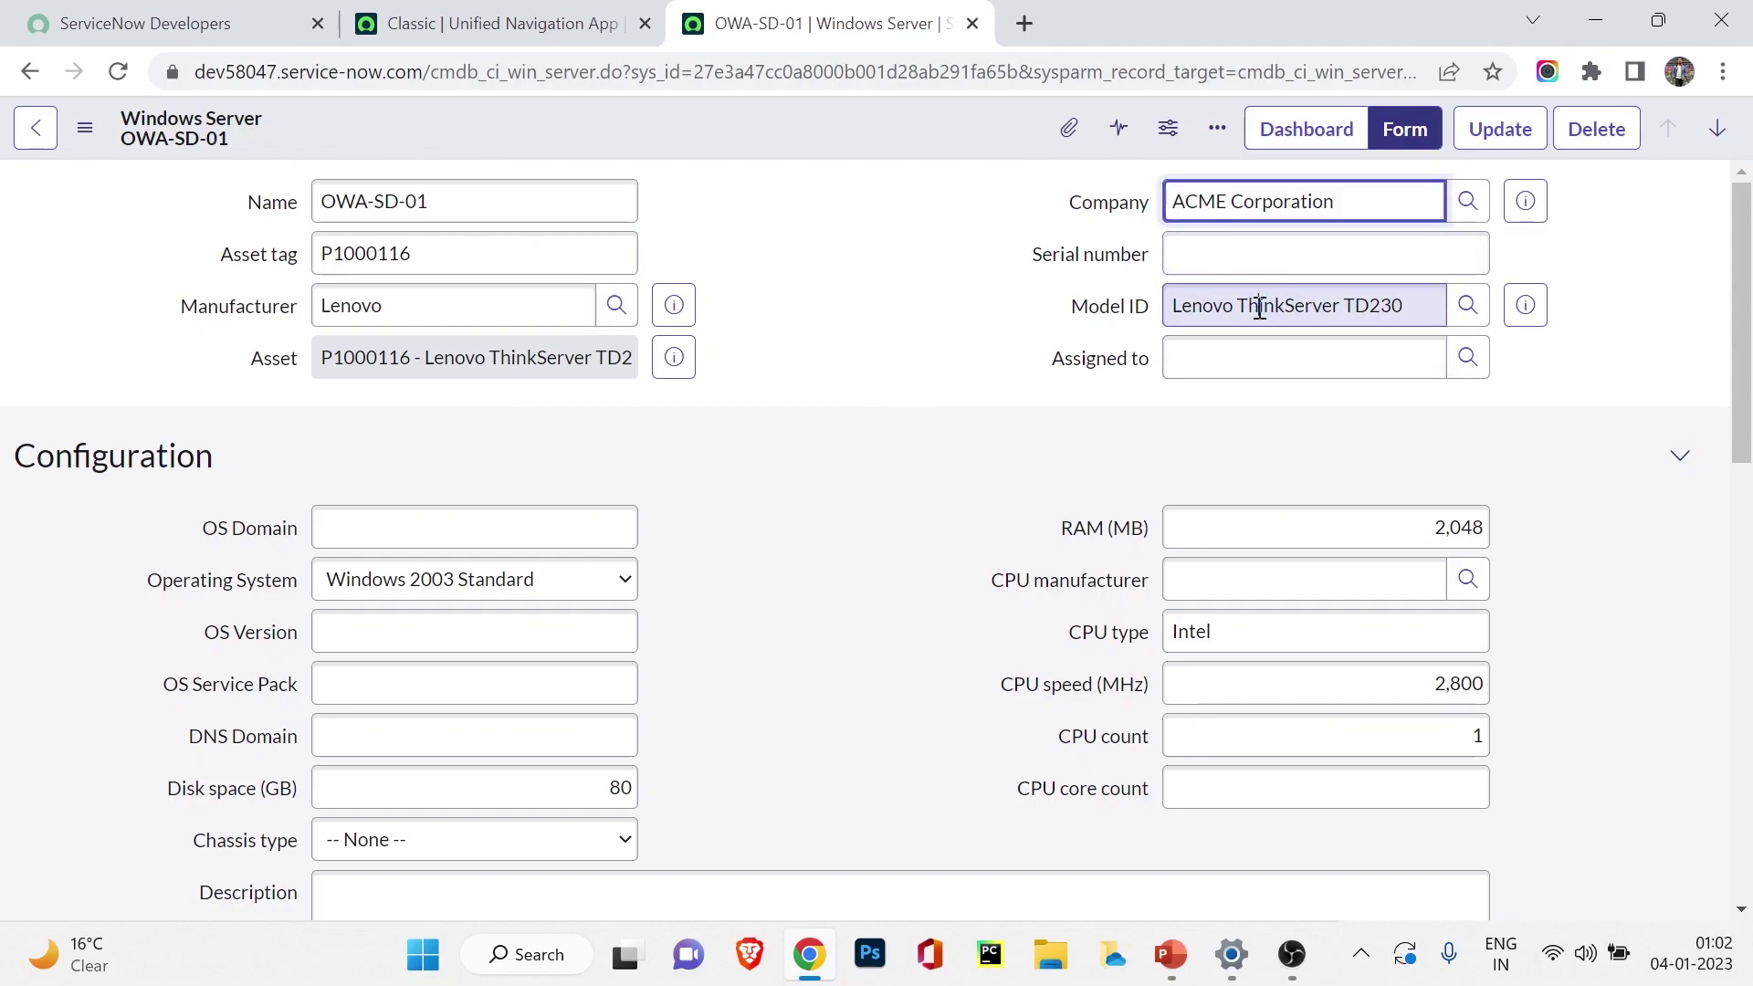
Examine the server record's Configuration section and the relationships listed under Related Items.
{"action": "scroll", "coordinate": [1091, 402], "scroll_direction": "down", "scroll_amount": 1}
{"action": "scroll", "coordinate": [1084, 388], "scroll_direction": "down", "scroll_amount": 2}
{"action": "scroll", "coordinate": [63, 593], "scroll_direction": "up", "scroll_amount": 1}
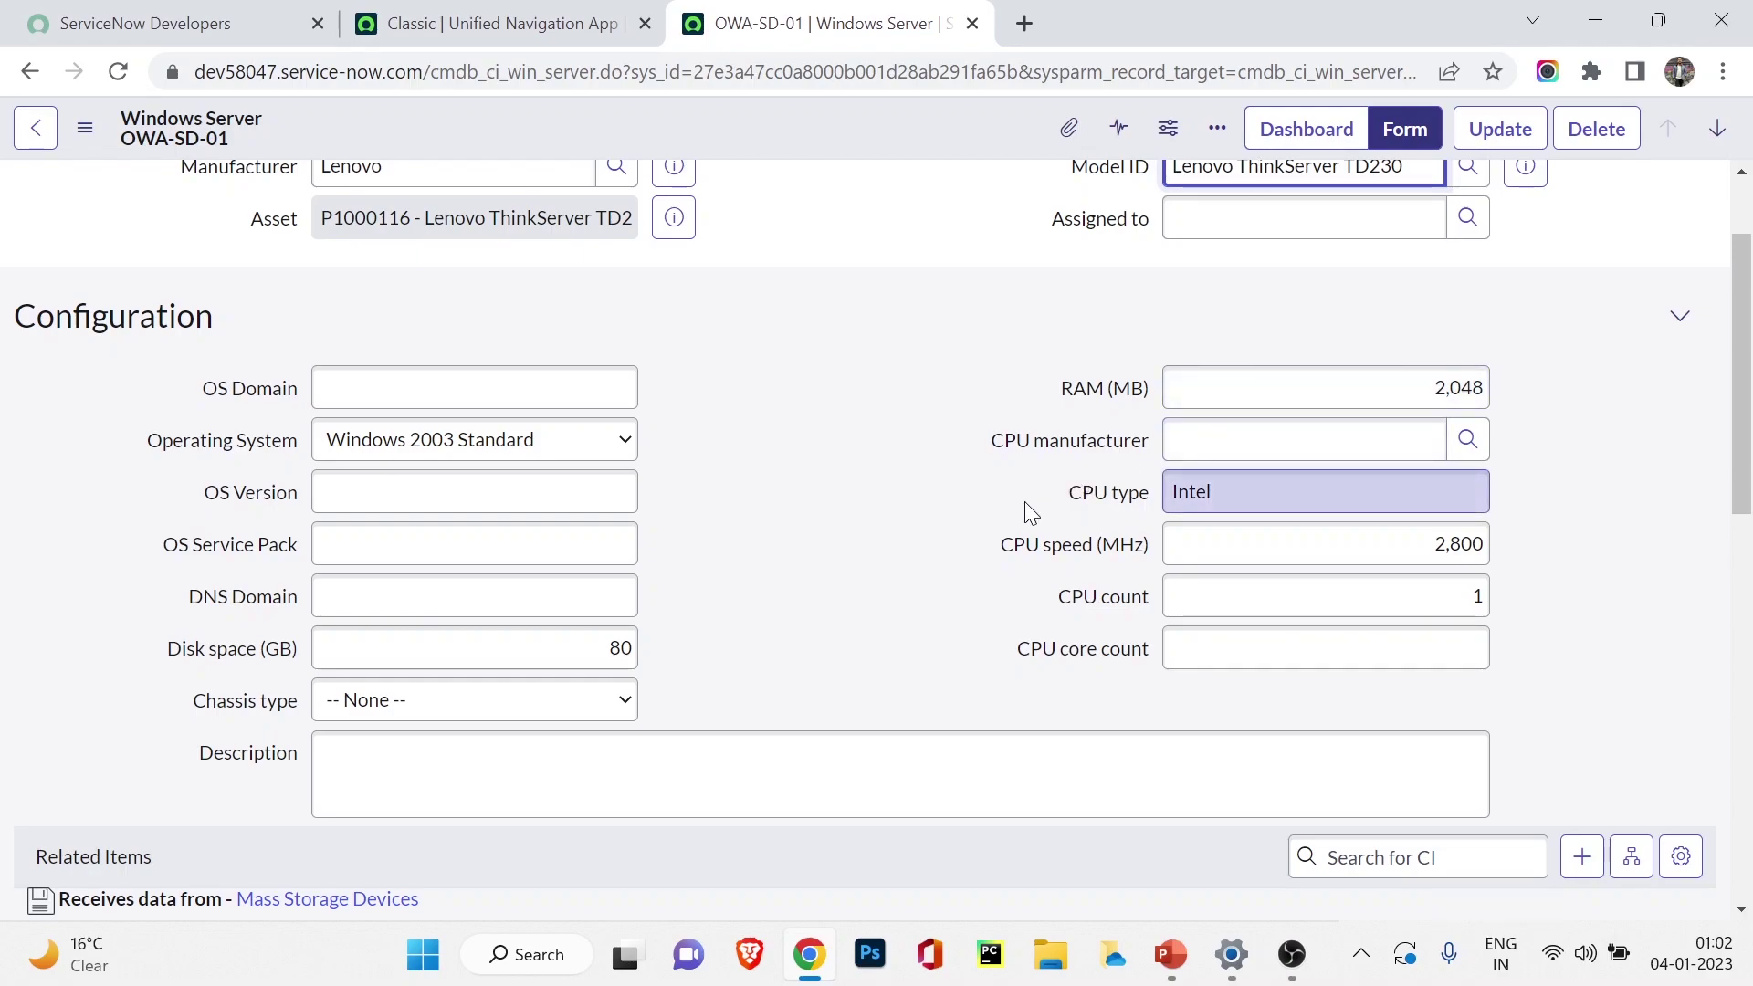
{"action": "scroll", "coordinate": [737, 292], "scroll_direction": "up", "scroll_amount": 2}
{"action": "scroll", "coordinate": [194, 328], "scroll_direction": "down", "scroll_amount": 7}
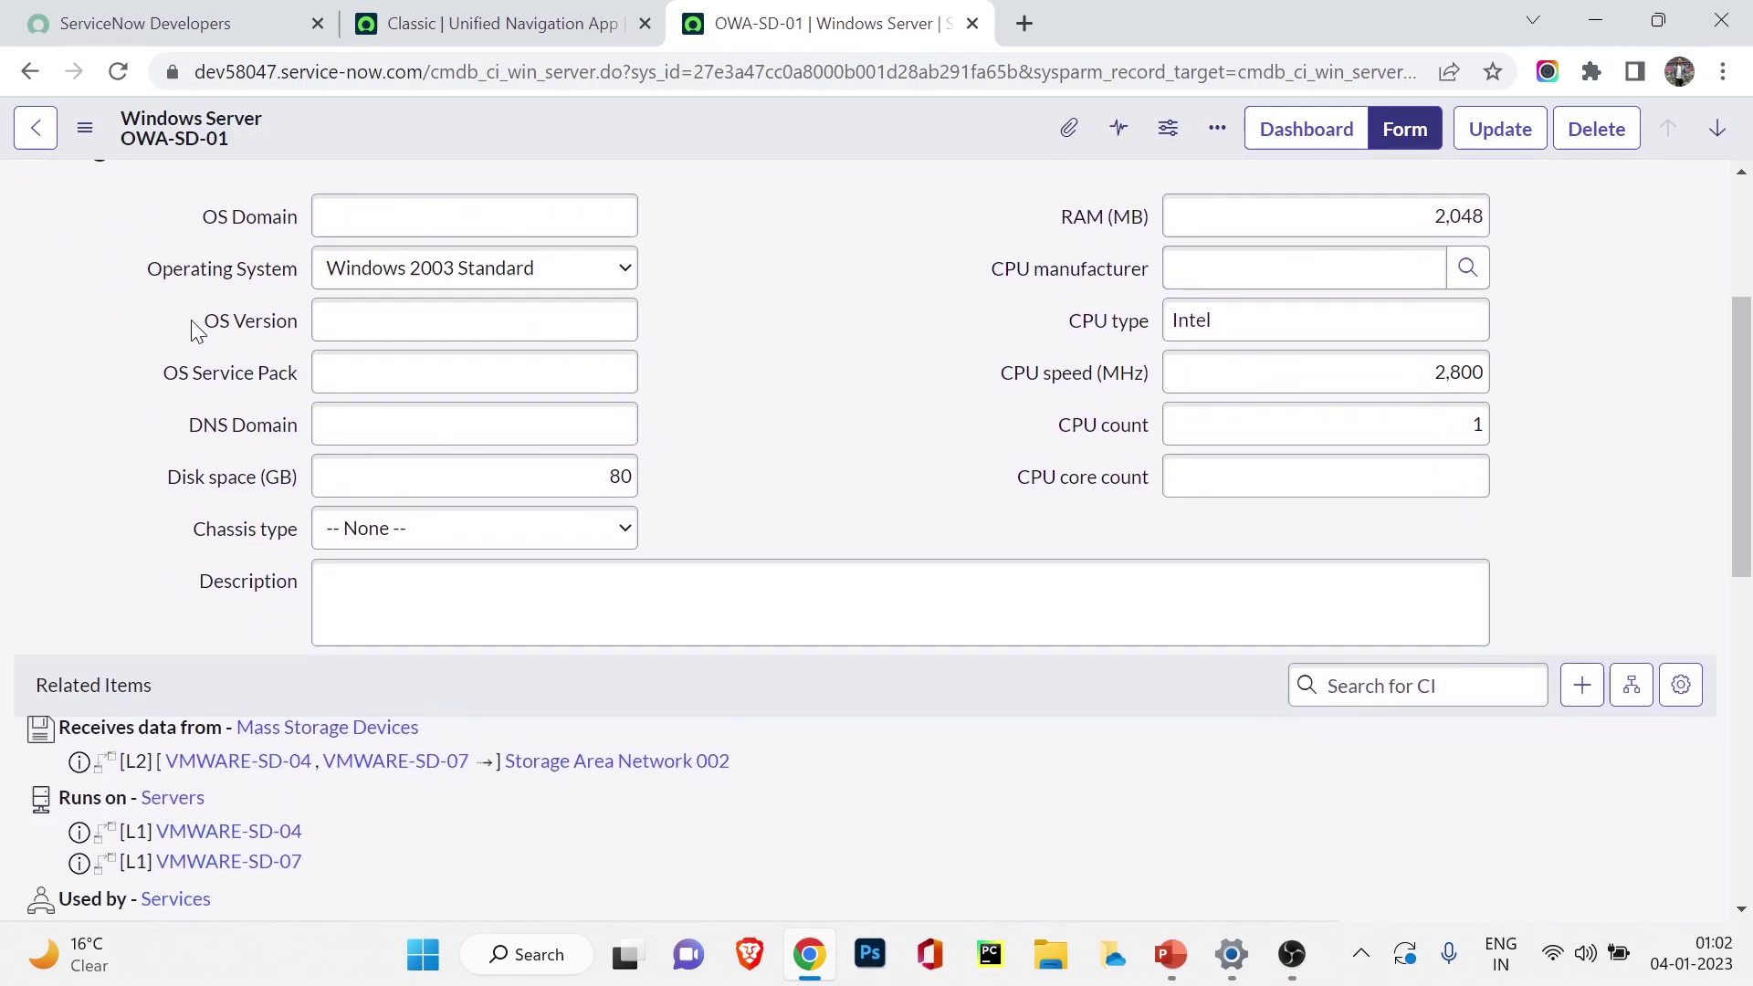
{"action": "scroll", "coordinate": [194, 329], "scroll_direction": "down", "scroll_amount": 2}
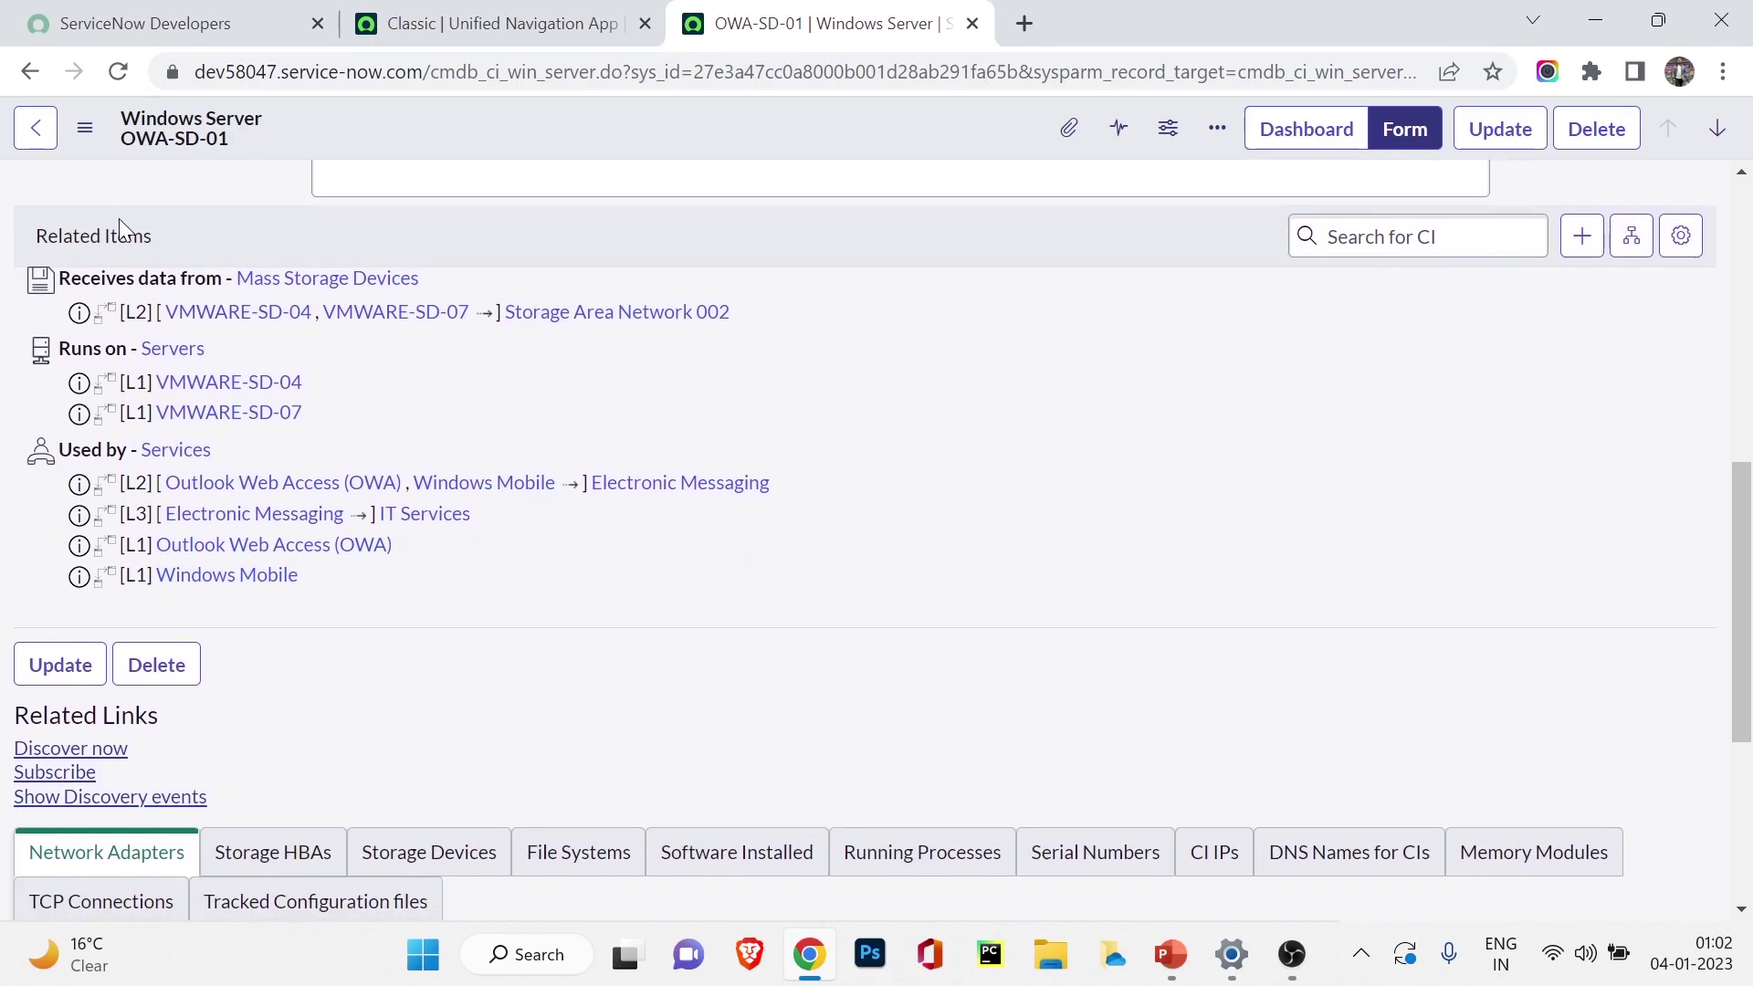
{"action": "scroll", "coordinate": [685, 384], "scroll_direction": "up", "scroll_amount": 3}
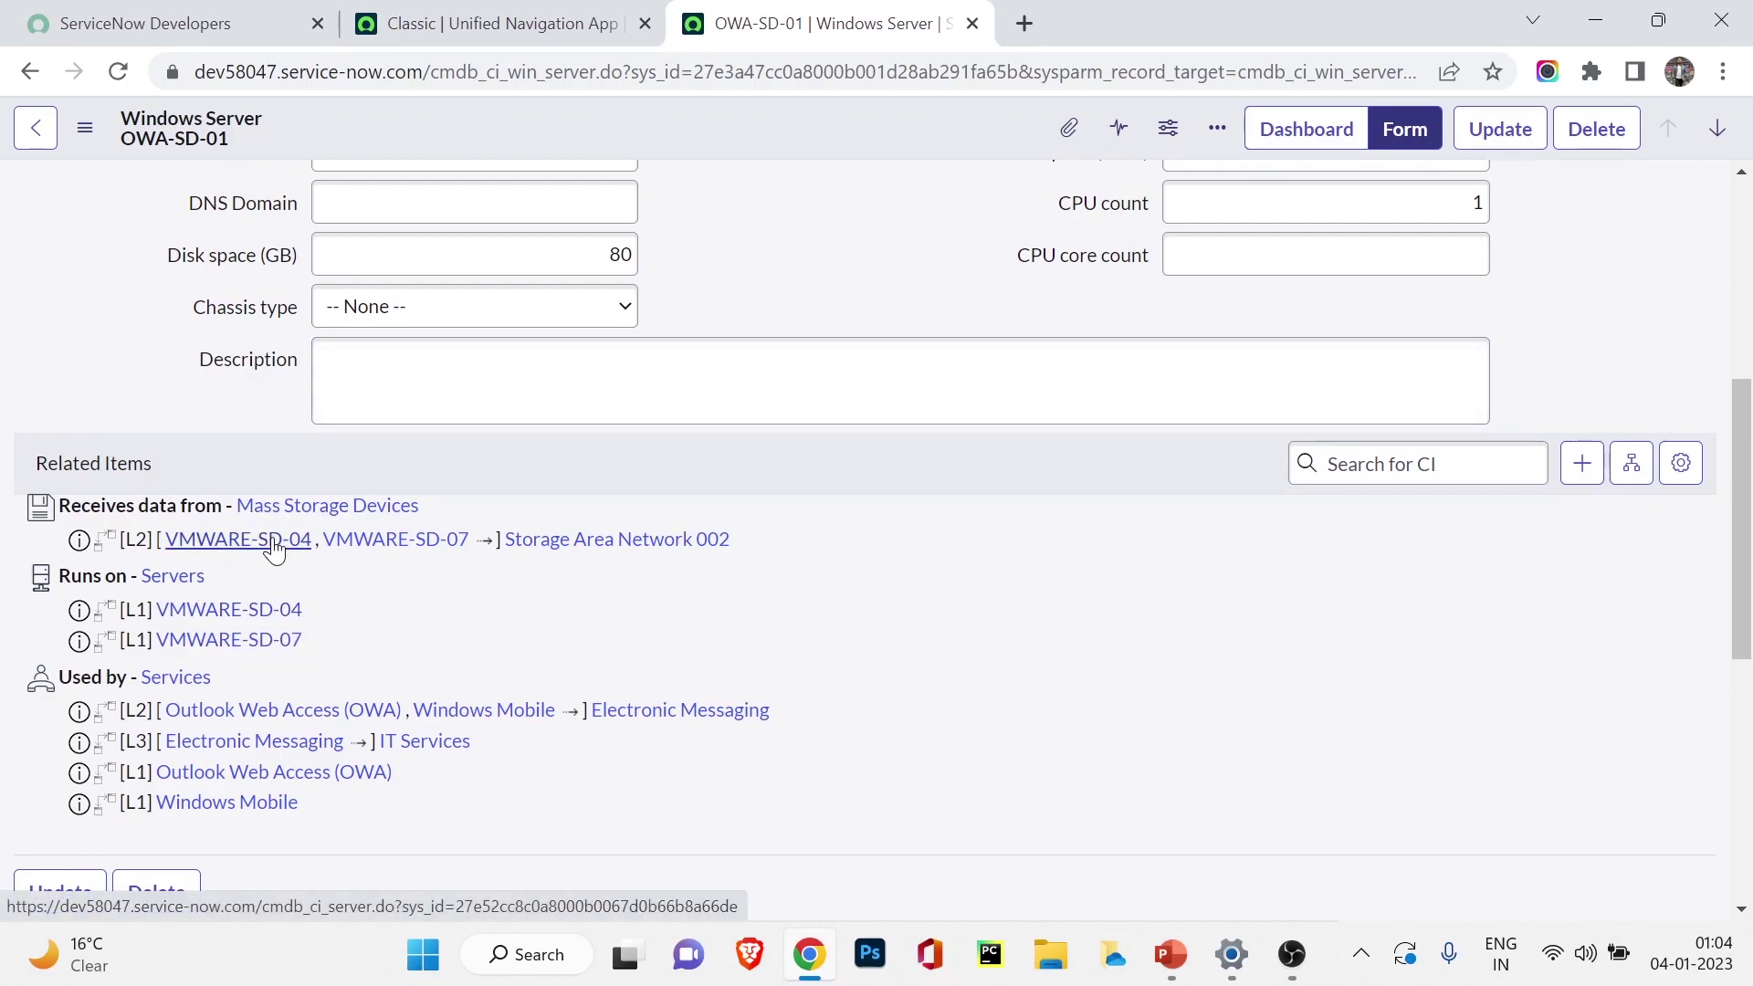
{"action": "scroll", "coordinate": [274, 548], "scroll_direction": "up", "scroll_amount": 5}
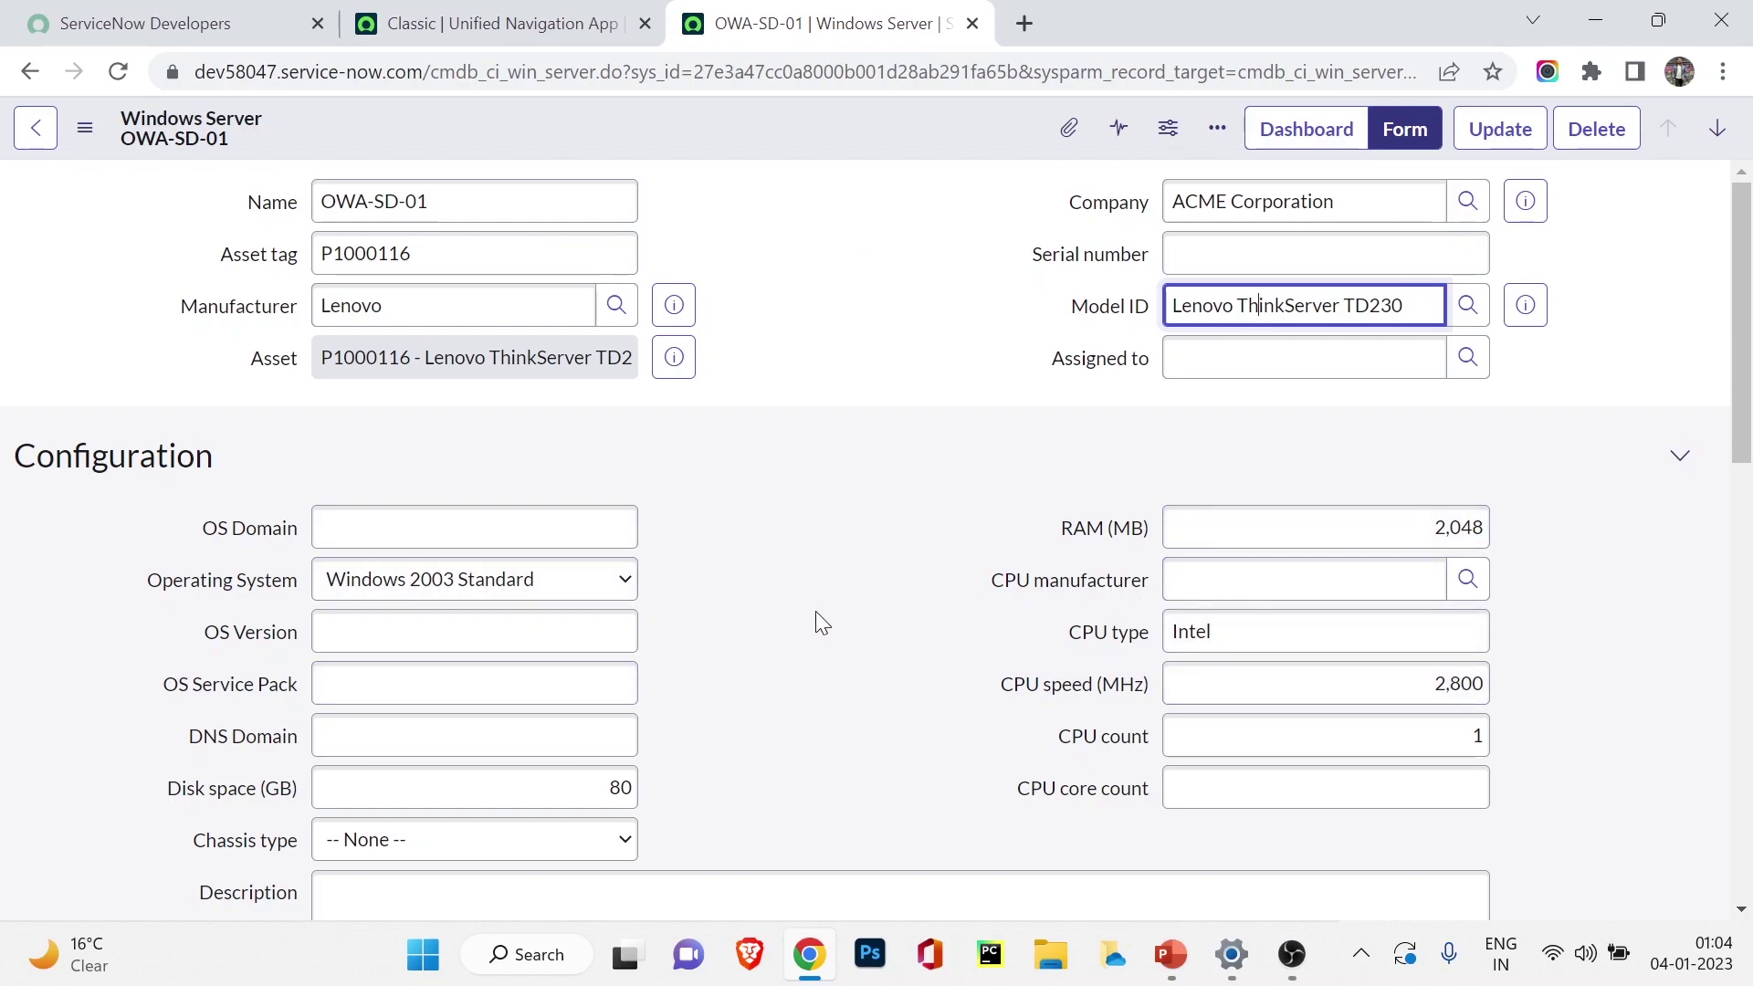
Open the table definition behind the OWA-SD-01 server form through its Configure options.
{"action": "right_click", "coordinate": [716, 139]}
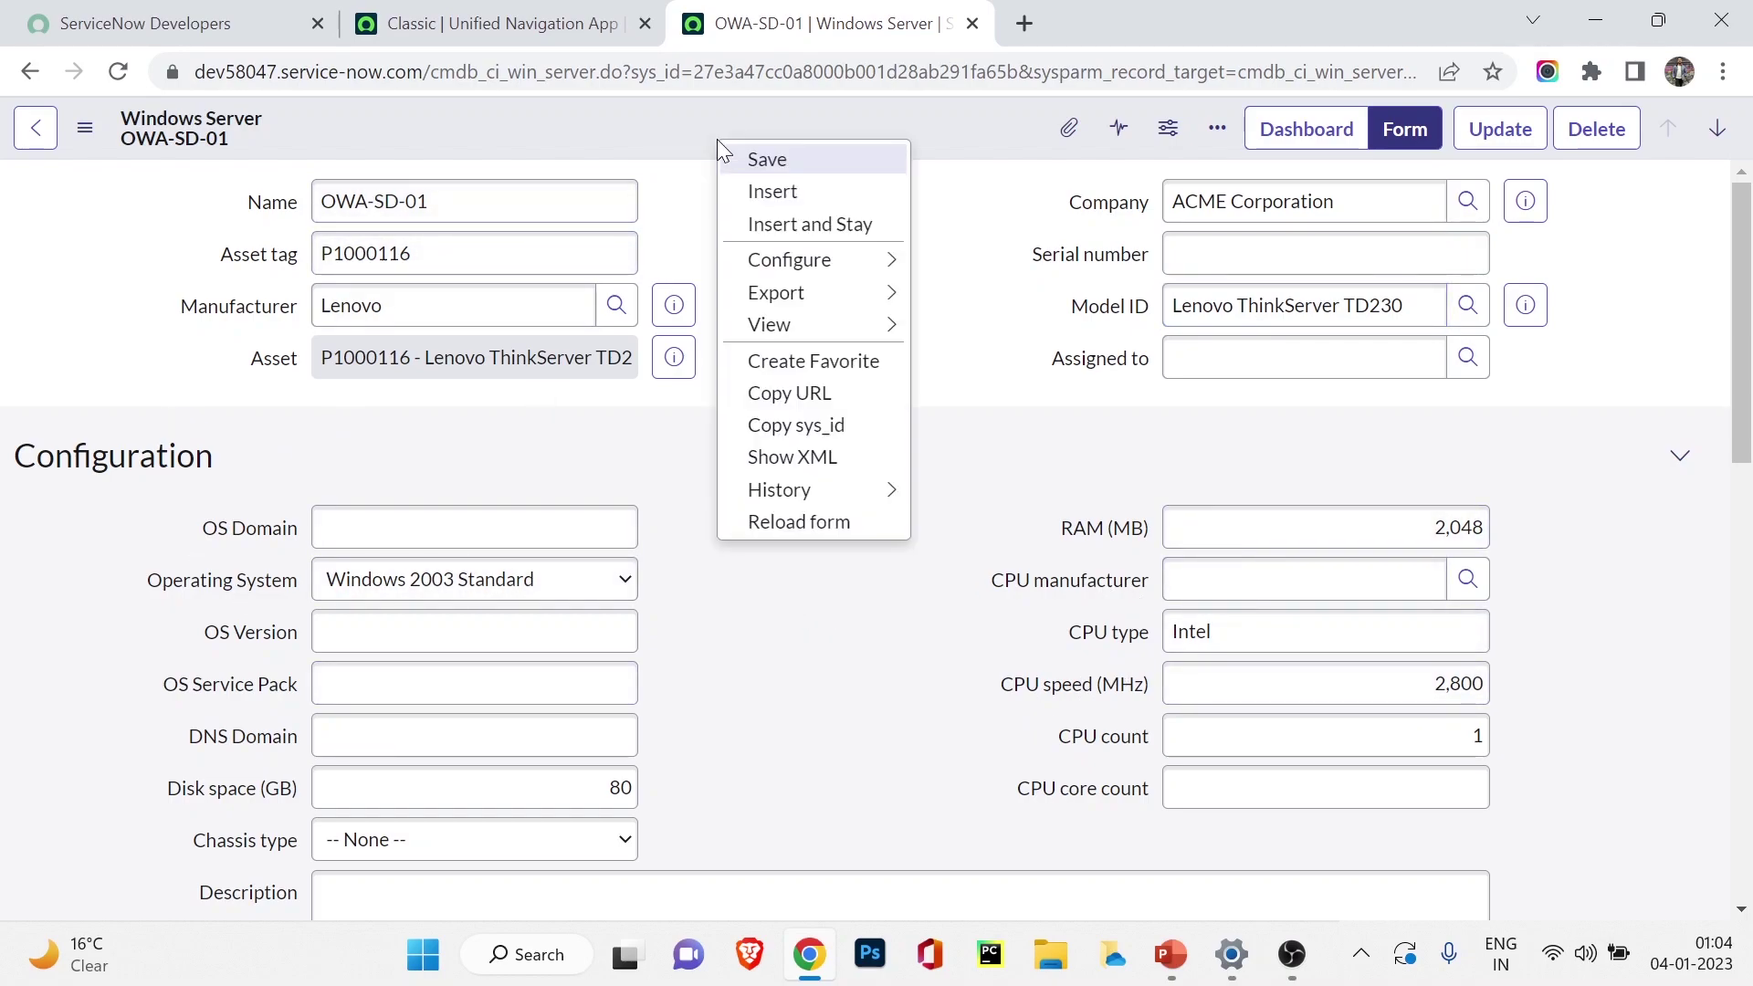
{"action": "mouse_move", "coordinate": [811, 296]}
{"action": "mouse_move", "coordinate": [876, 259]}
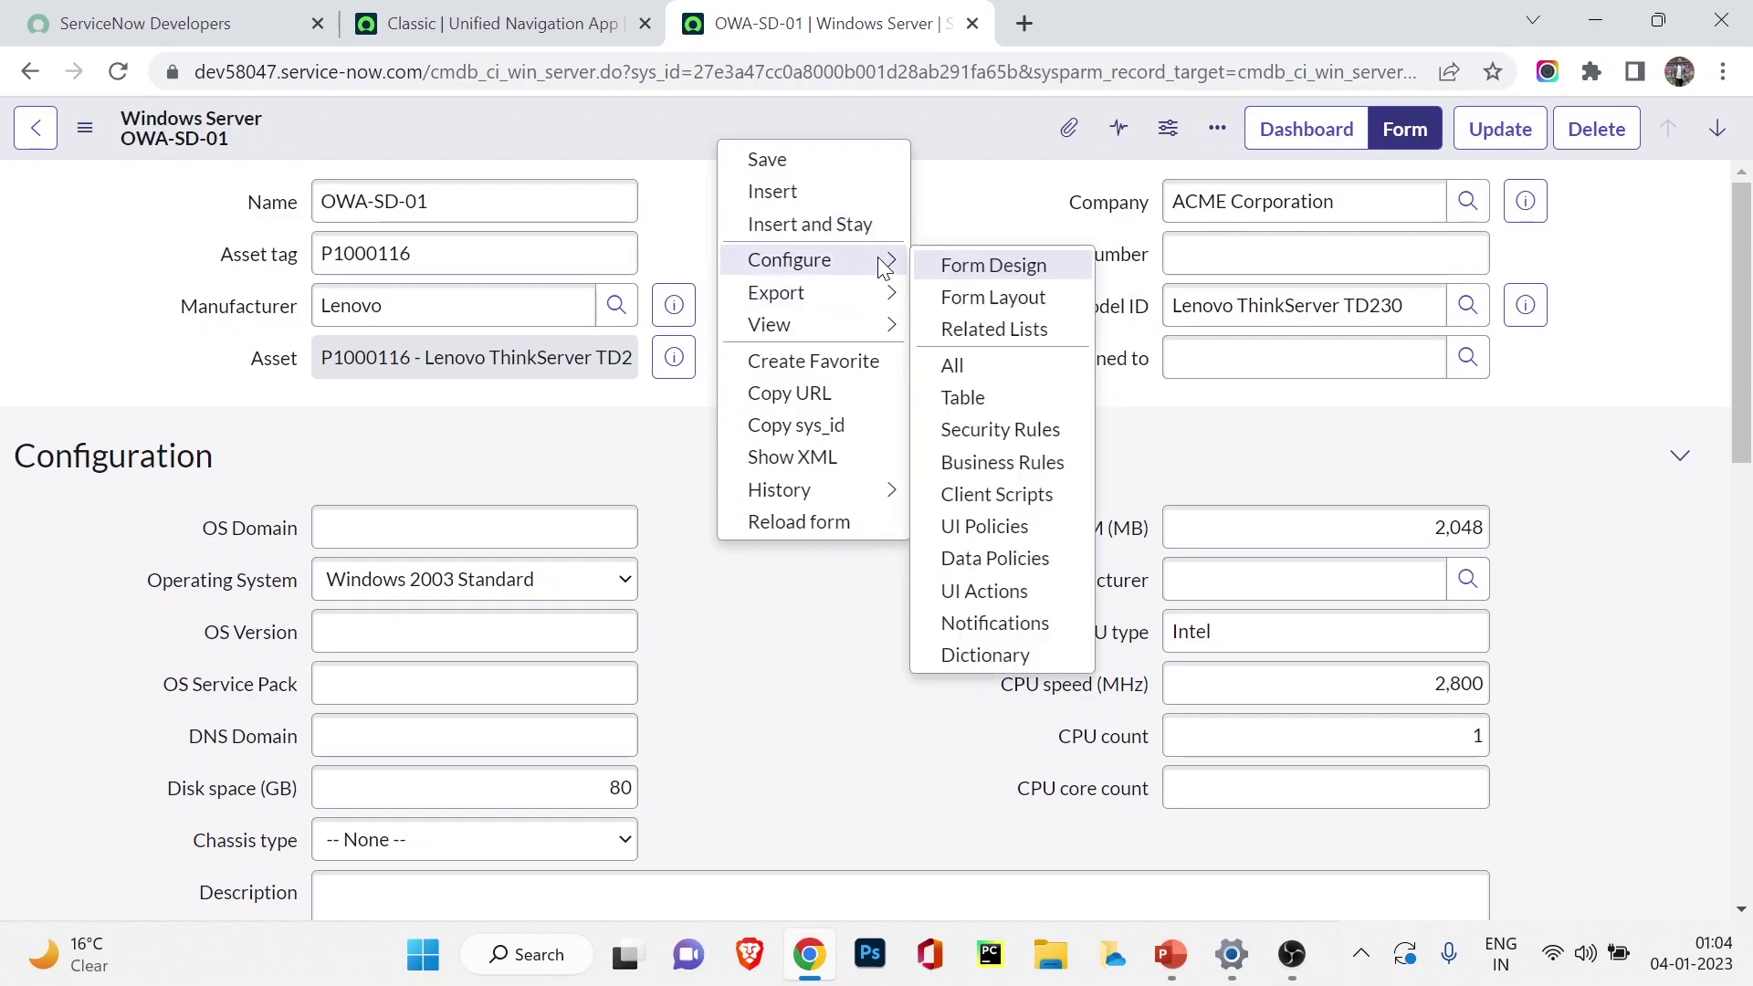
{"action": "left_click", "coordinate": [966, 396]}
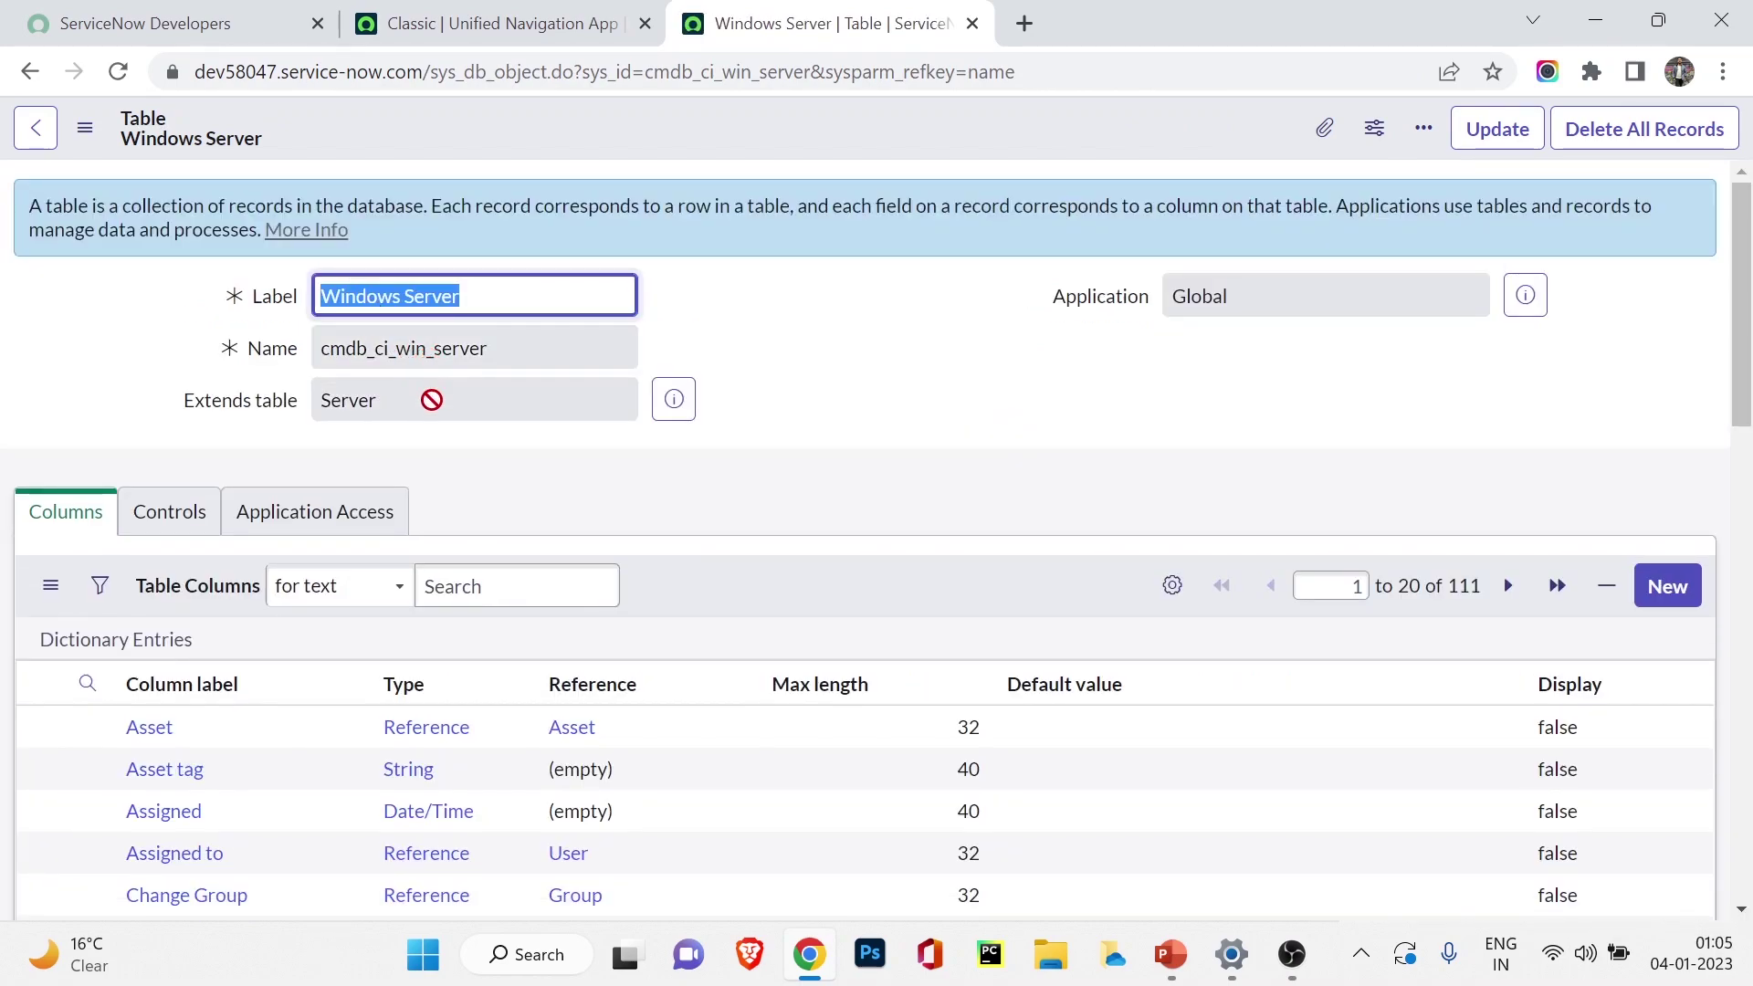
Check which table the Windows Server table extends and look over its column list.
{"action": "double_click", "coordinate": [431, 399]}
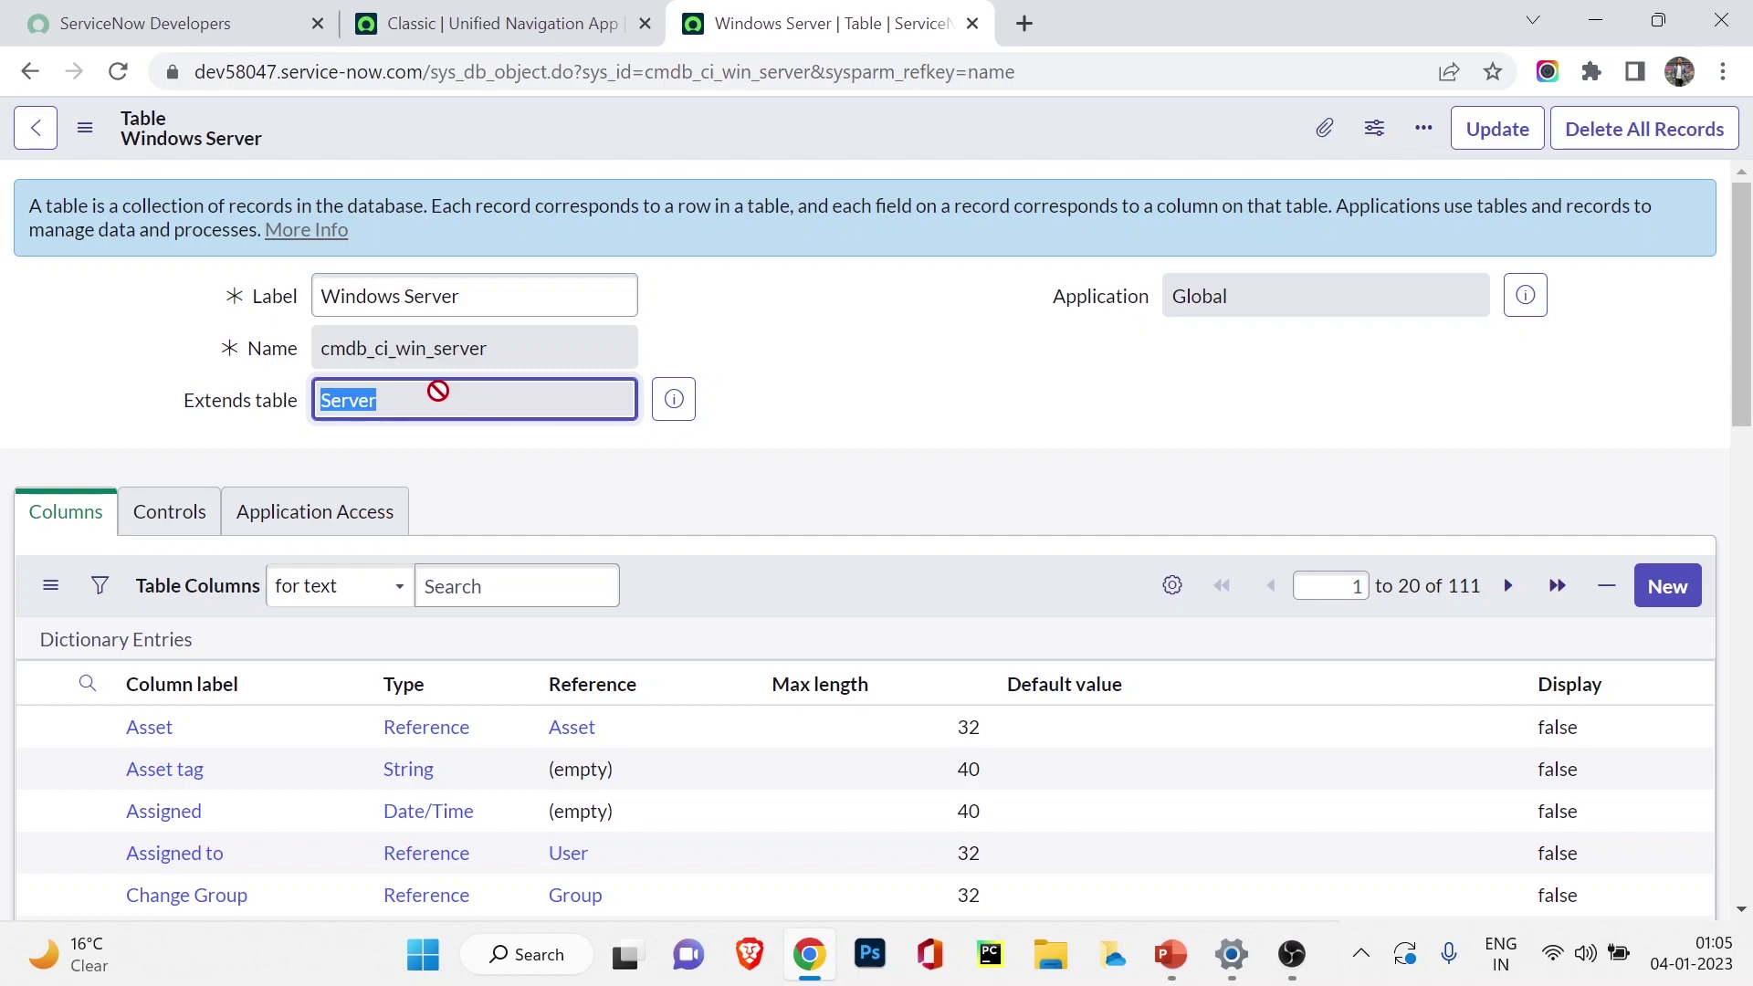
{"action": "scroll", "coordinate": [624, 690], "scroll_direction": "down", "scroll_amount": 8}
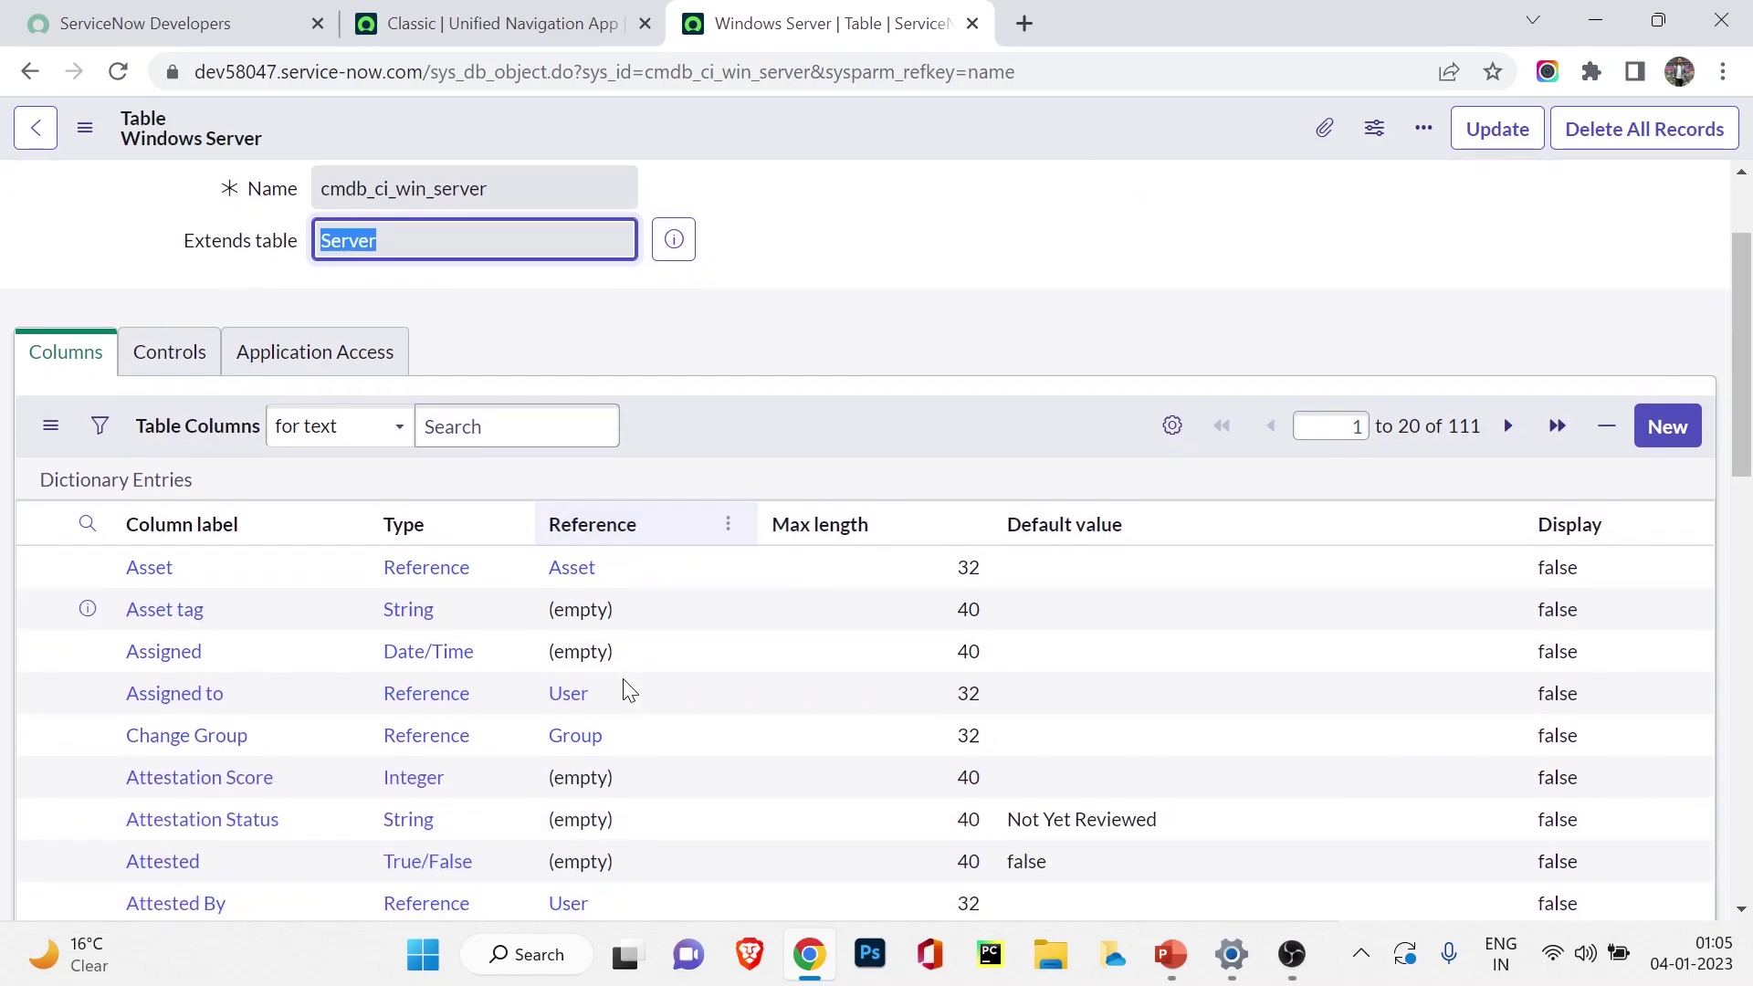
{"action": "scroll", "coordinate": [630, 689], "scroll_direction": "up", "scroll_amount": 8}
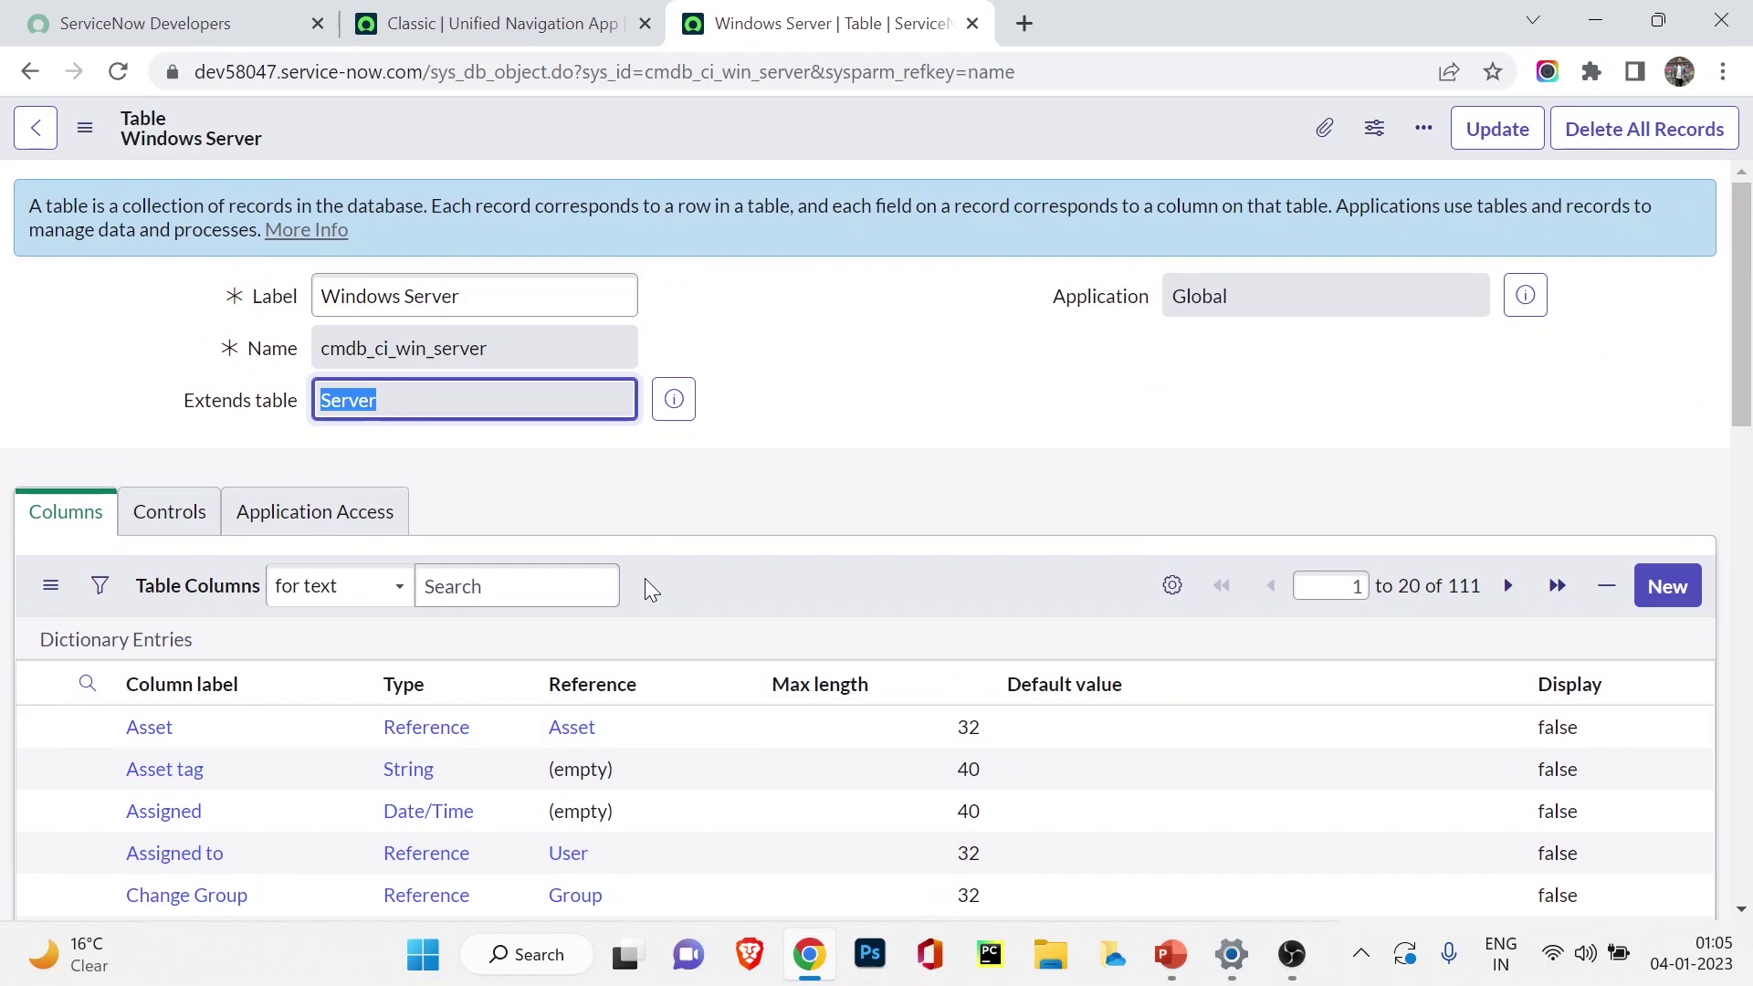
Return to the main instance tab and look through the Configuration modules, from servers and databases to network, identification and CMDB properties.
{"action": "left_click", "coordinate": [411, 23]}
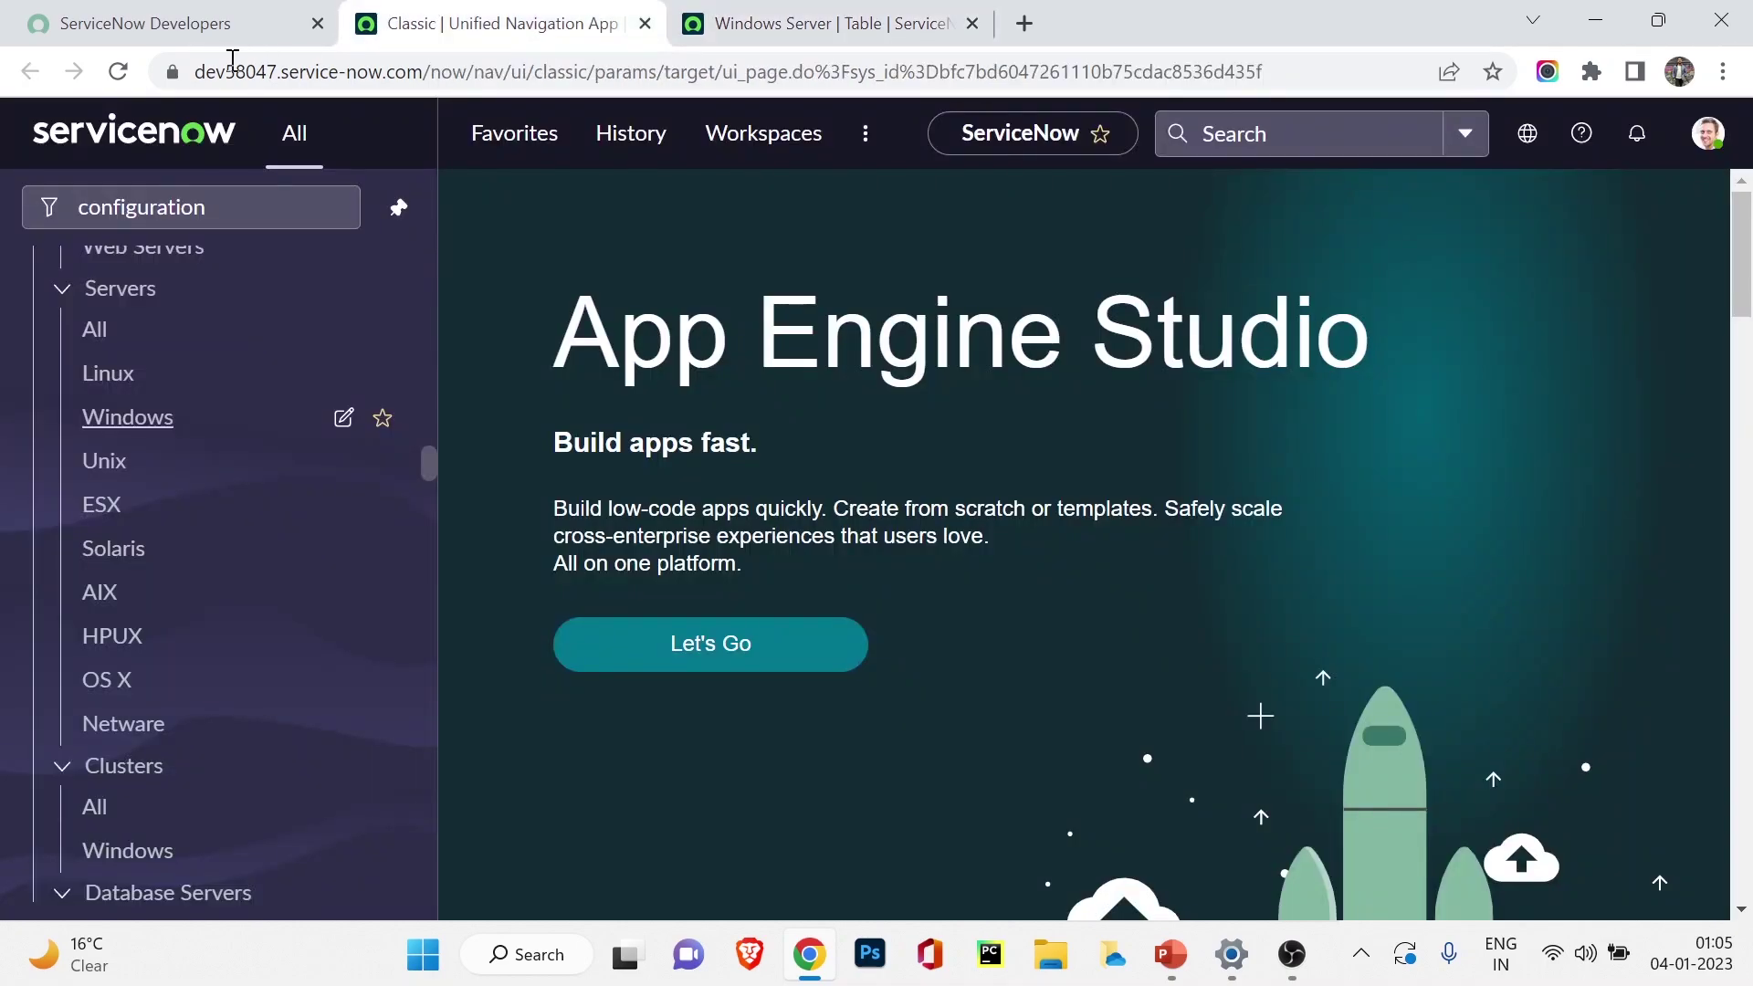
{"action": "scroll", "coordinate": [125, 679], "scroll_direction": "down", "scroll_amount": 4}
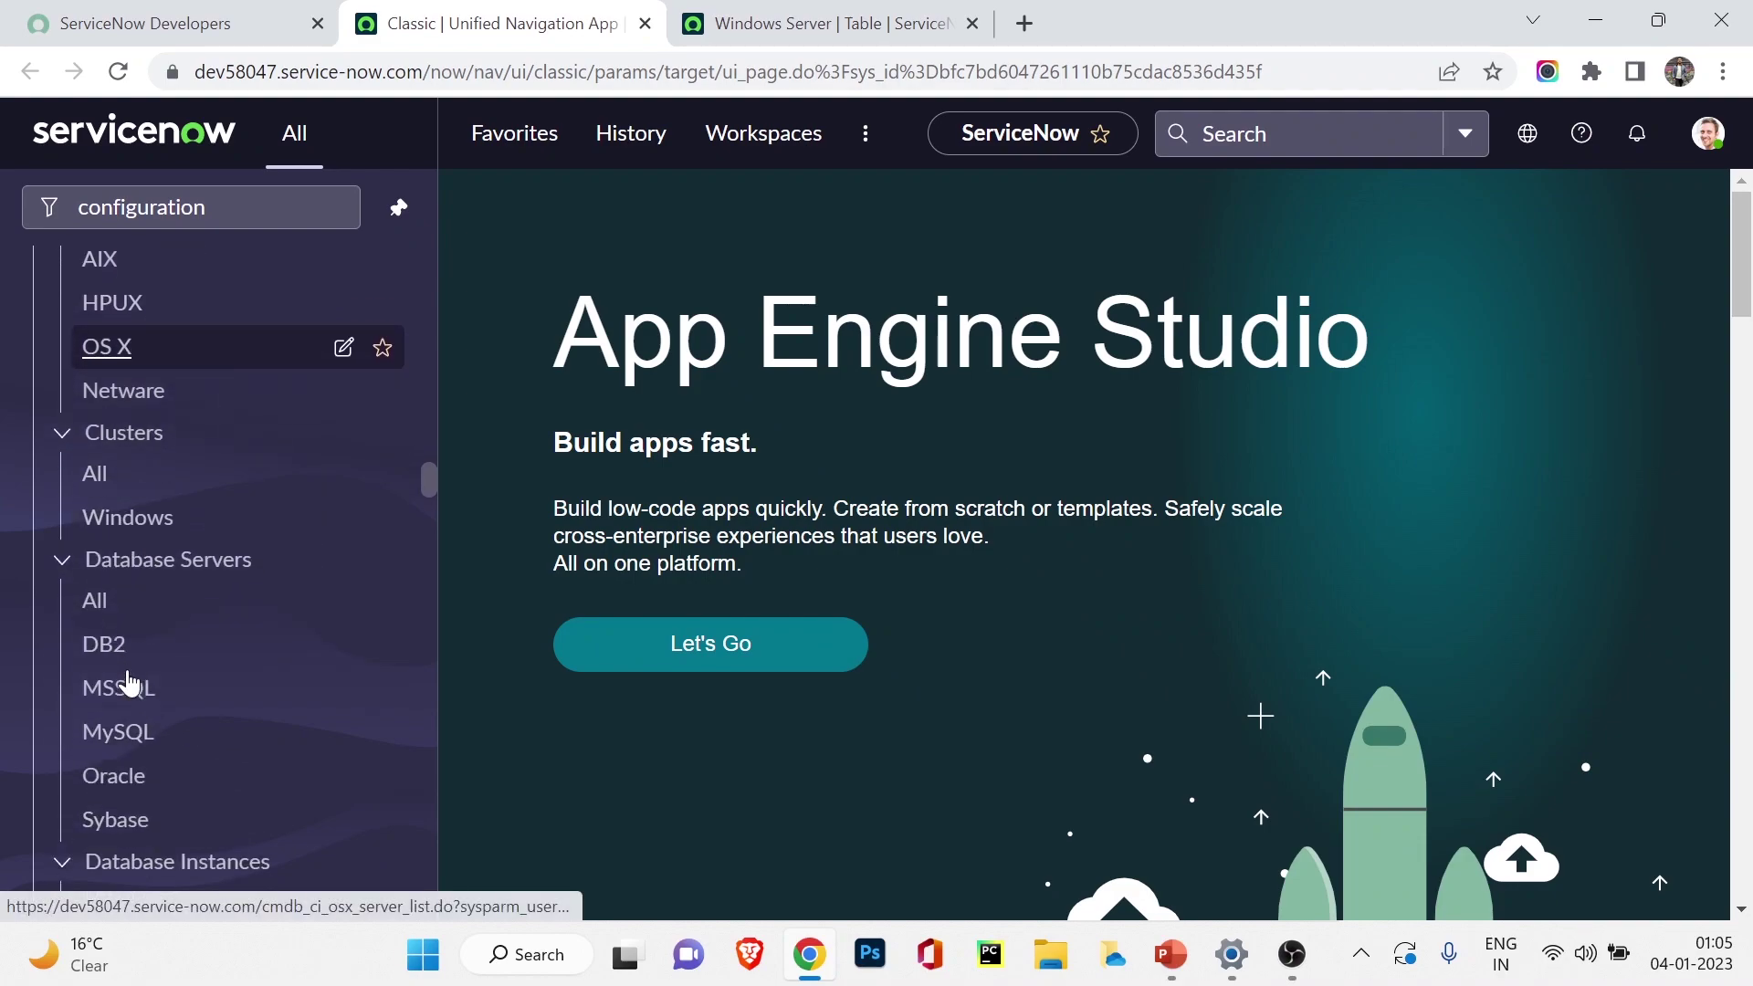
{"action": "scroll", "coordinate": [128, 680], "scroll_direction": "up", "scroll_amount": 3}
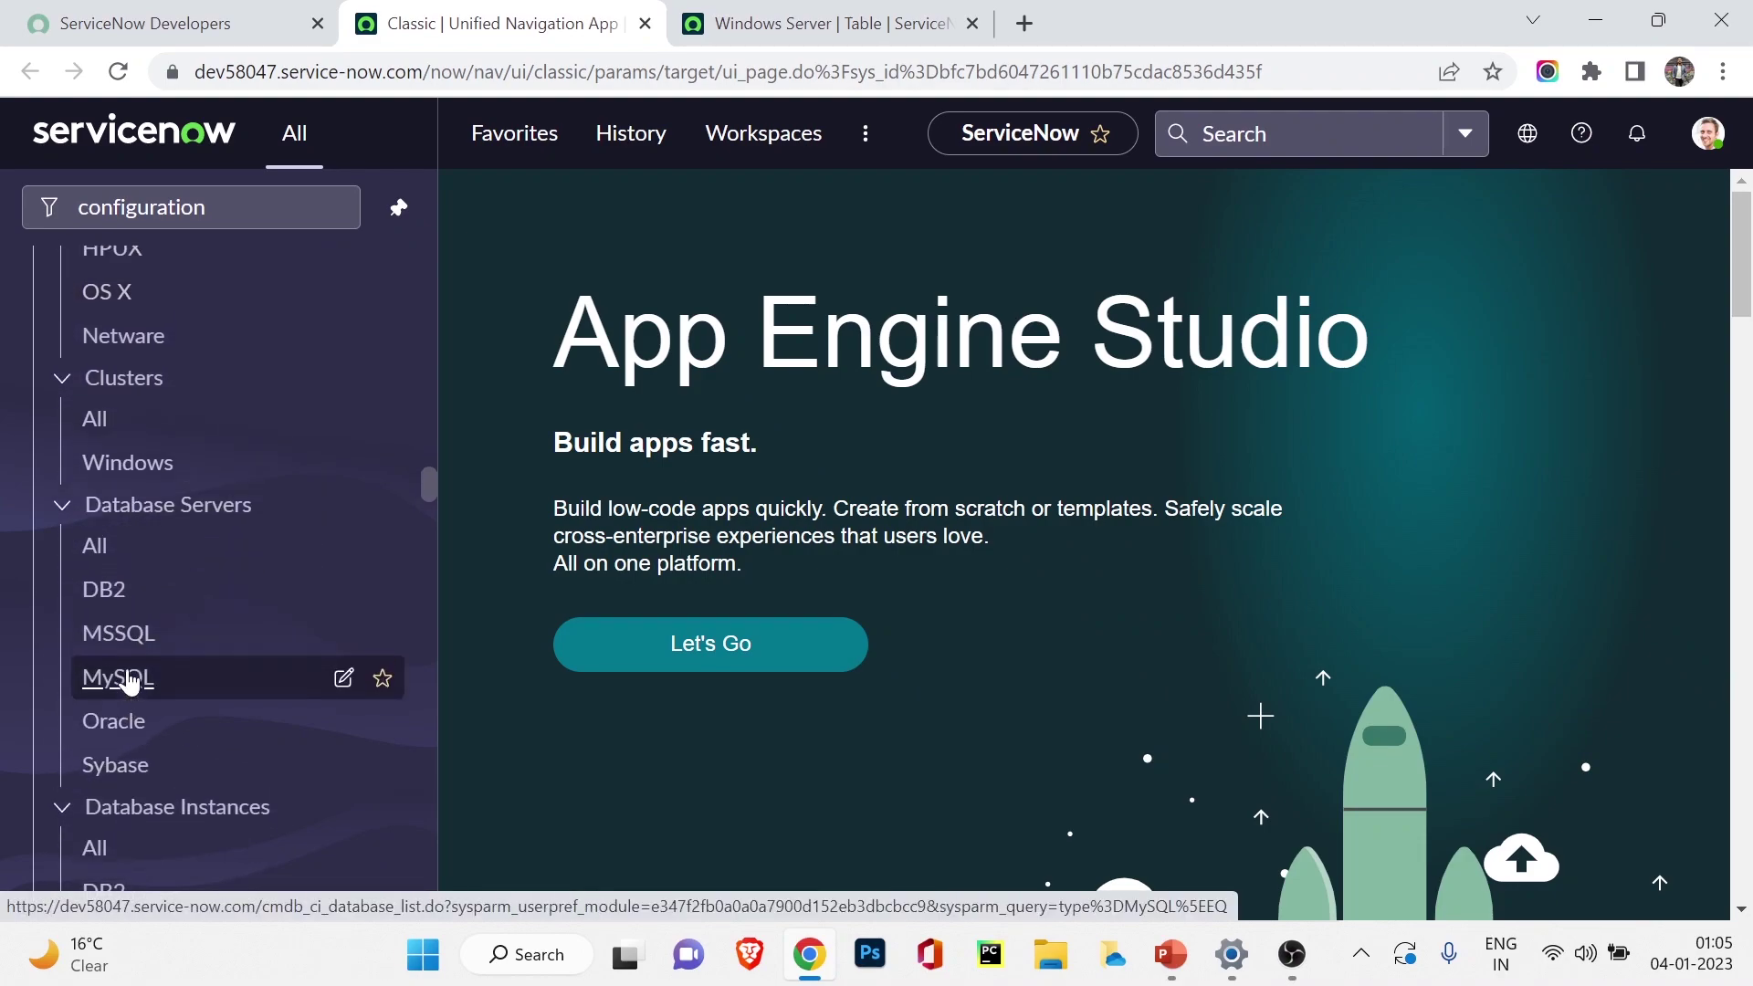
{"action": "scroll", "coordinate": [128, 680], "scroll_direction": "up", "scroll_amount": 15}
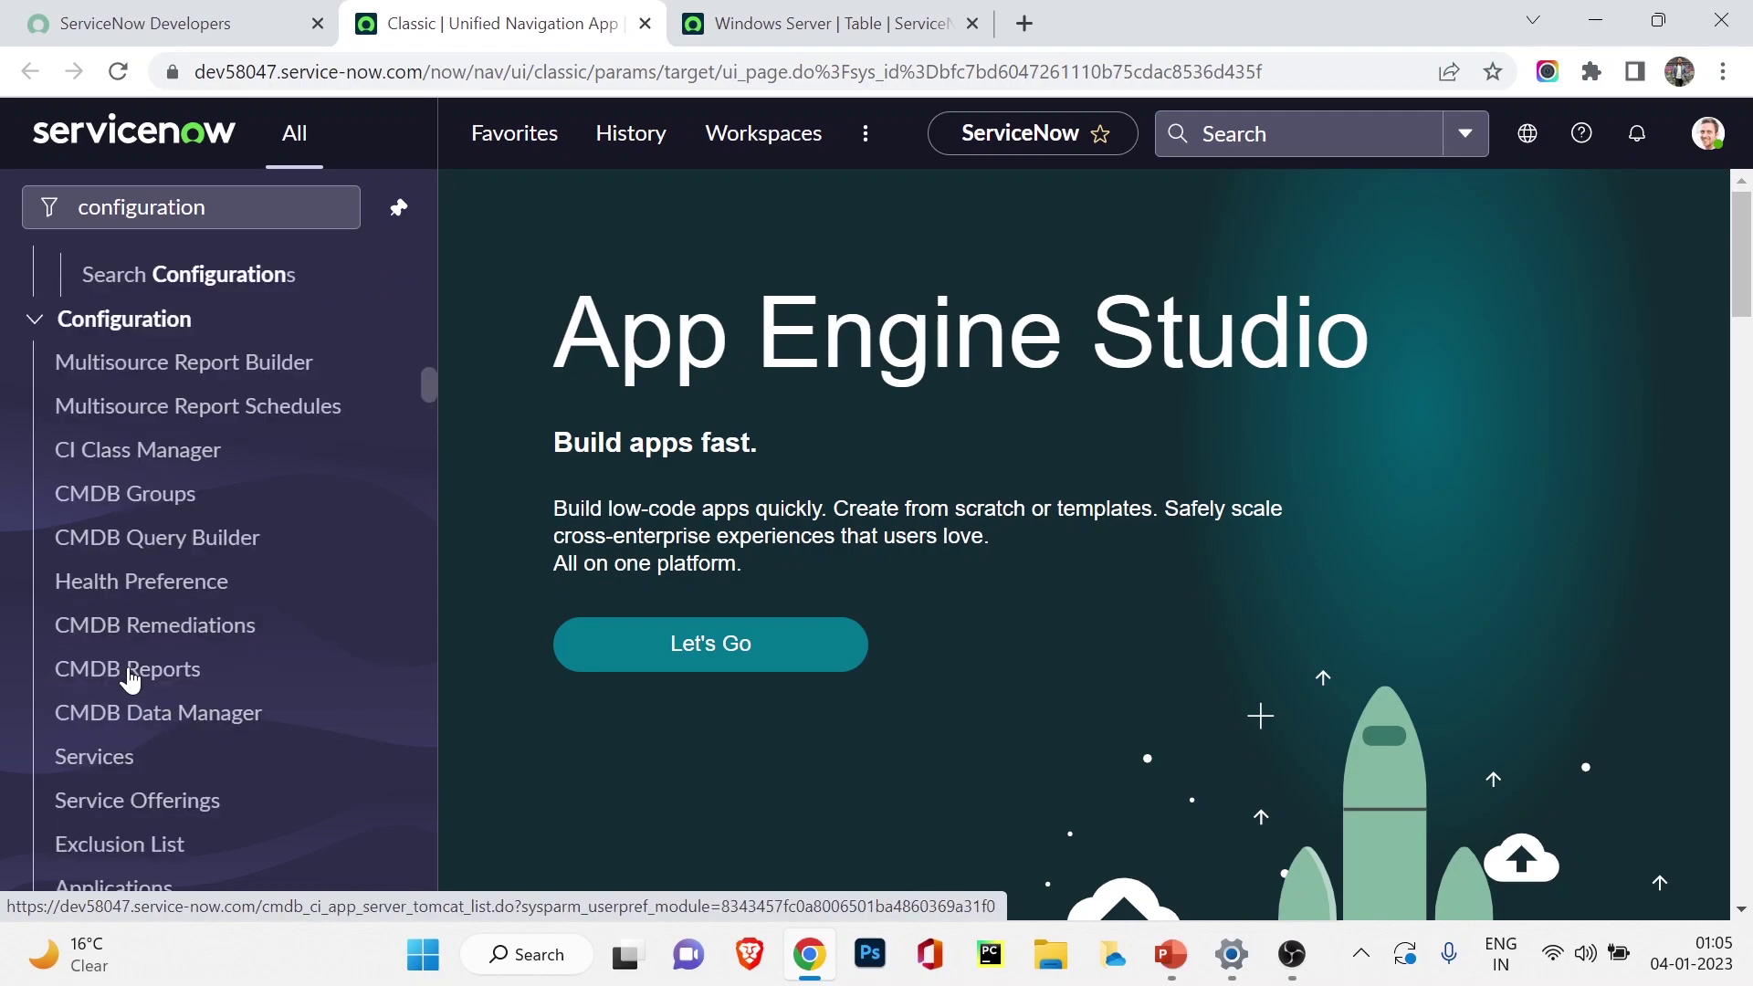
{"action": "scroll", "coordinate": [128, 680], "scroll_direction": "down", "scroll_amount": 5}
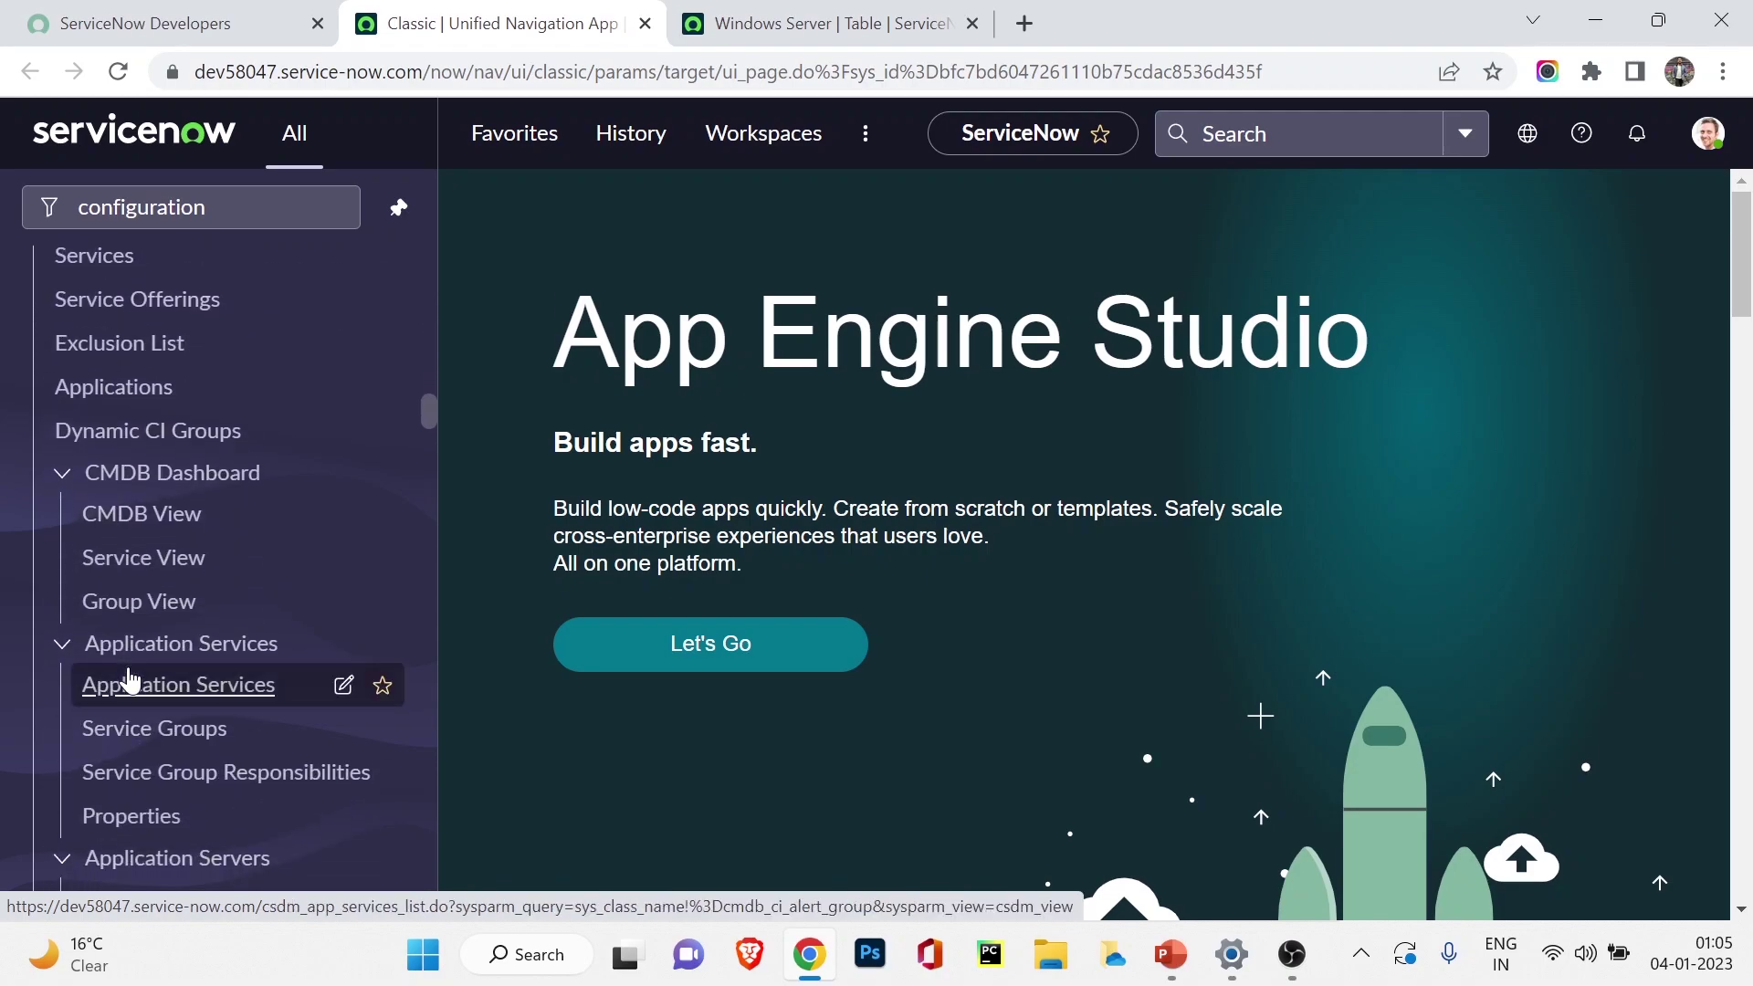
{"action": "scroll", "coordinate": [128, 681], "scroll_direction": "up", "scroll_amount": 8}
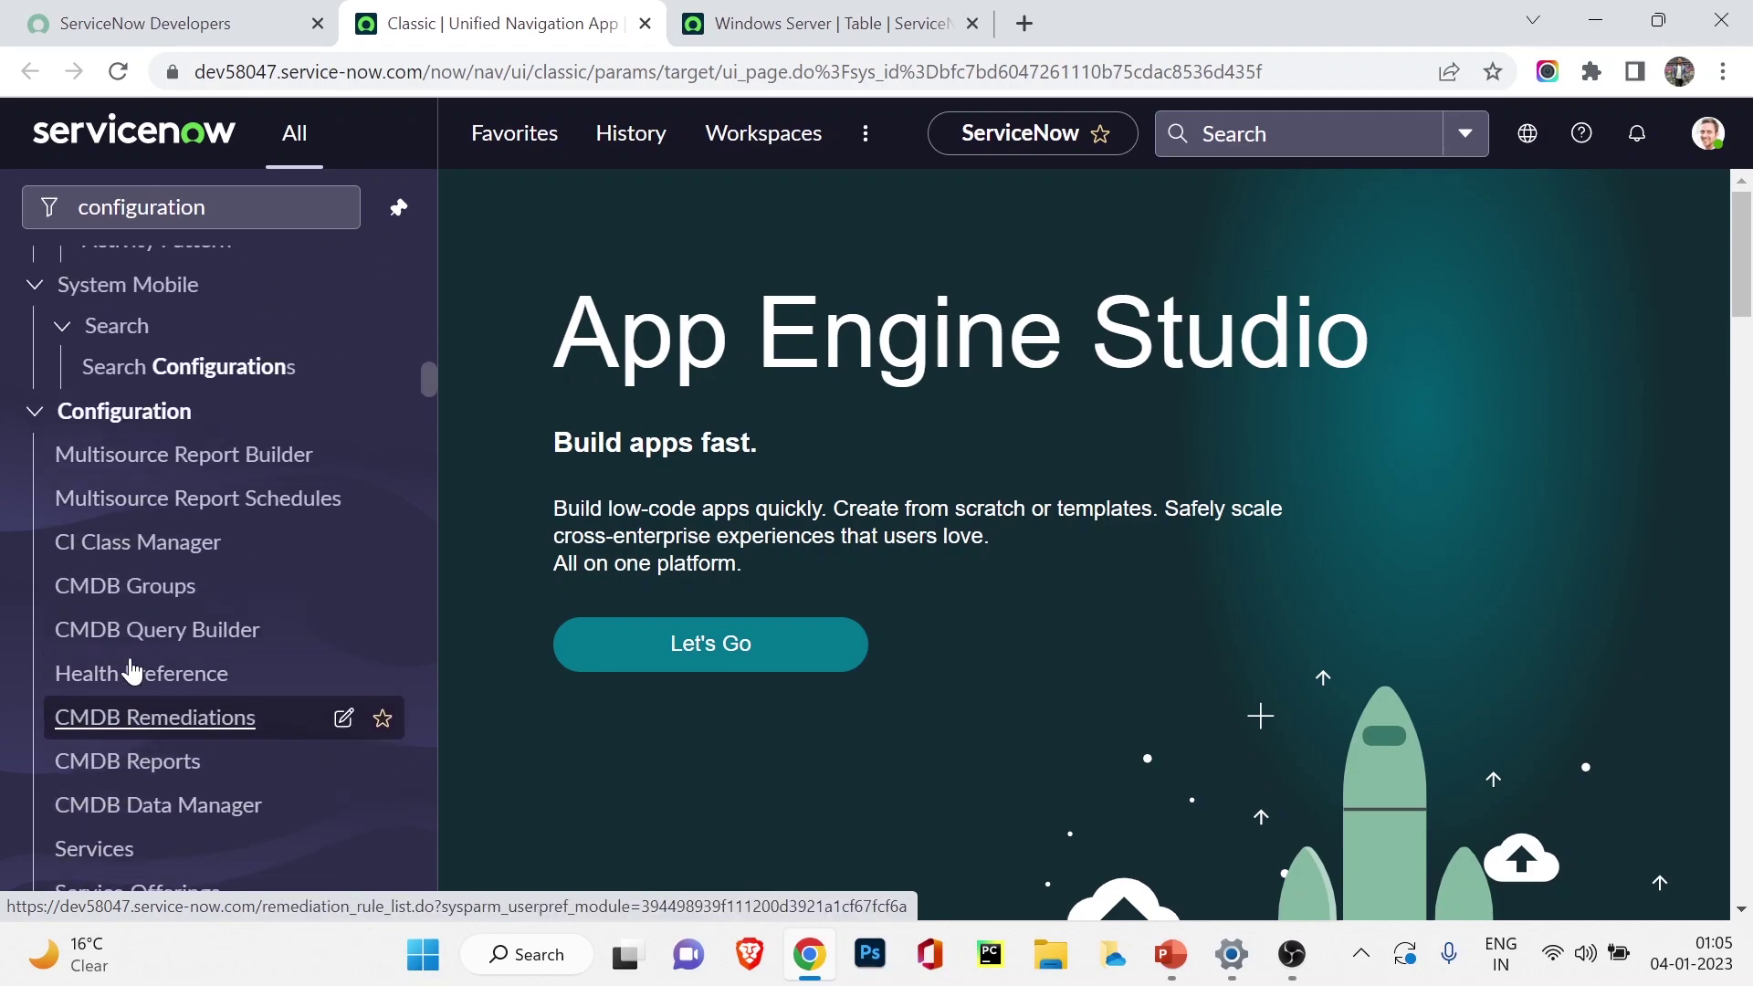
{"action": "scroll", "coordinate": [131, 669], "scroll_direction": "down", "scroll_amount": 20}
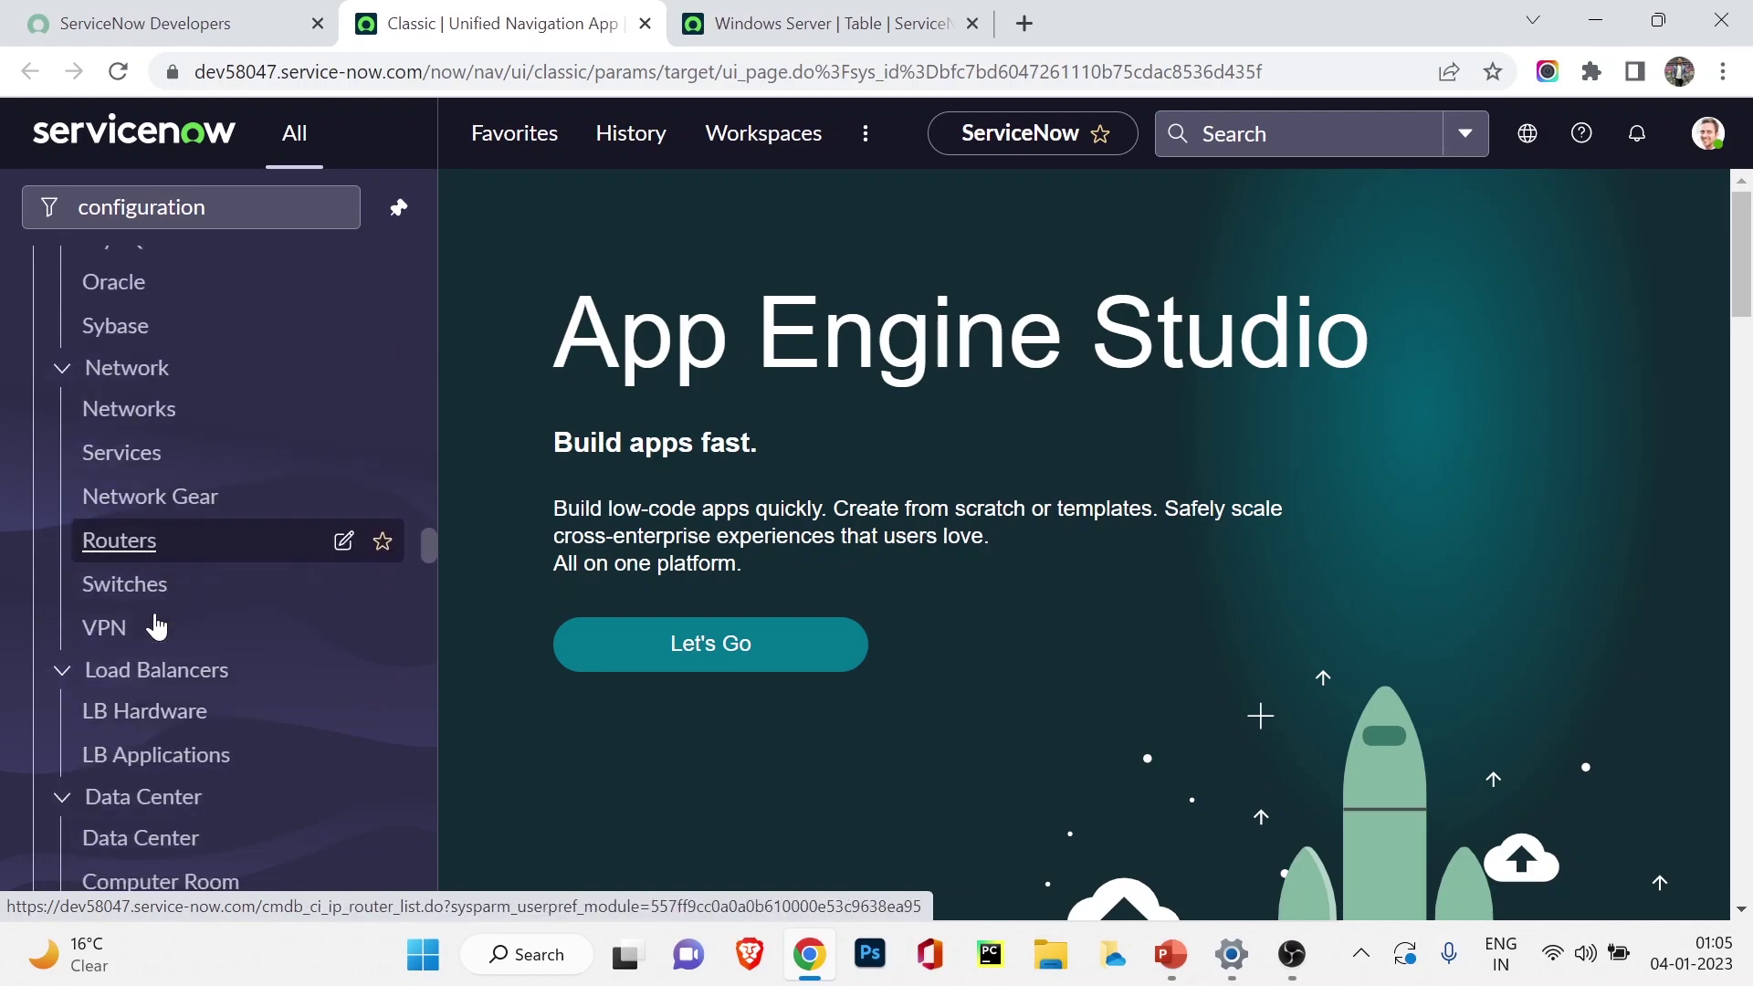
{"action": "scroll", "coordinate": [157, 628], "scroll_direction": "down", "scroll_amount": 15}
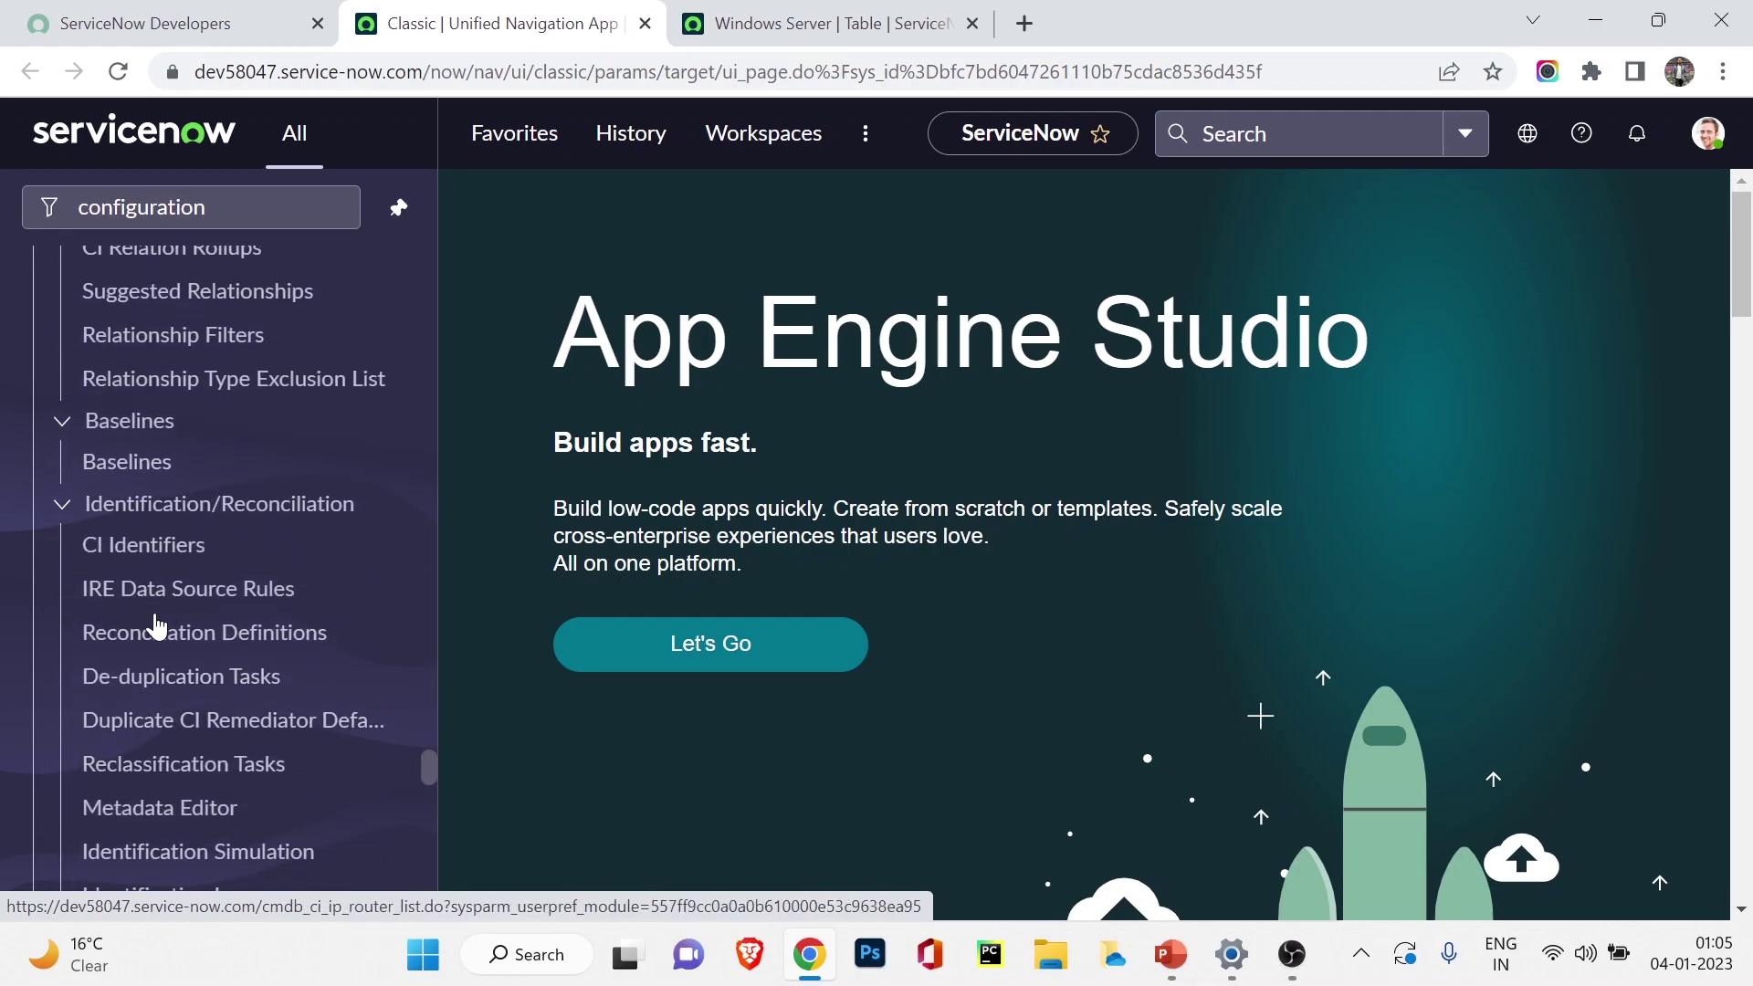
{"action": "scroll", "coordinate": [157, 628], "scroll_direction": "down", "scroll_amount": 6}
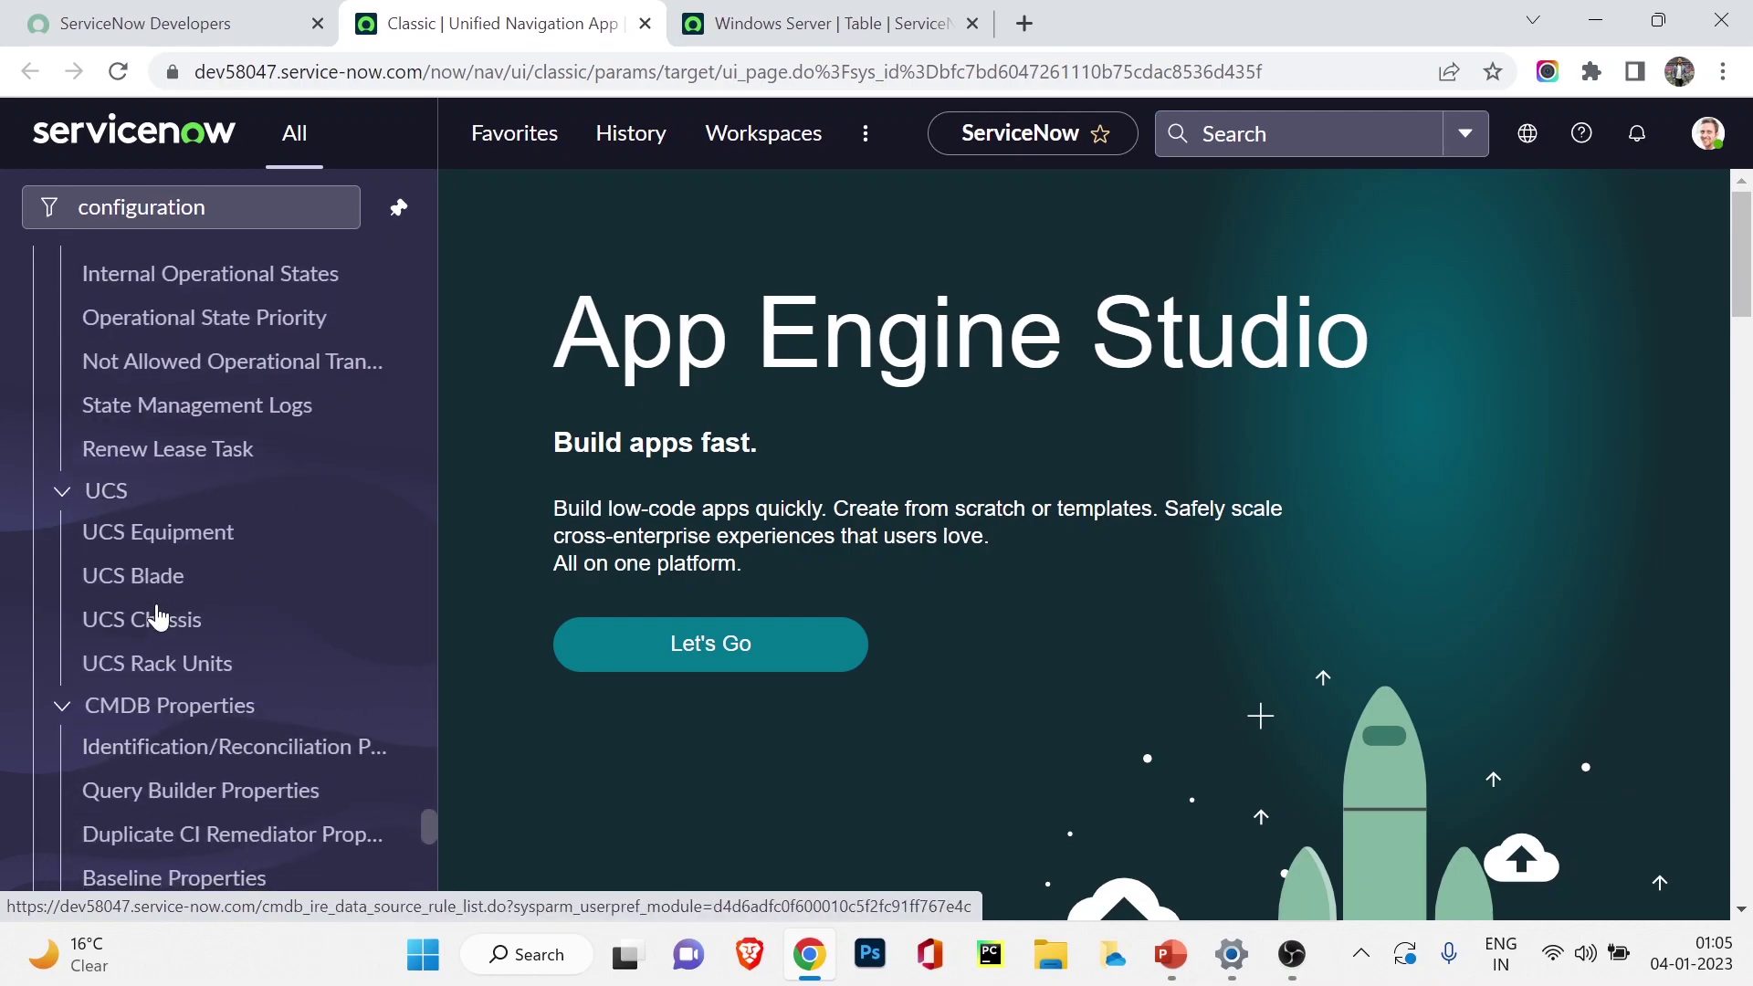
{"action": "scroll", "coordinate": [165, 600], "scroll_direction": "up", "scroll_amount": 15}
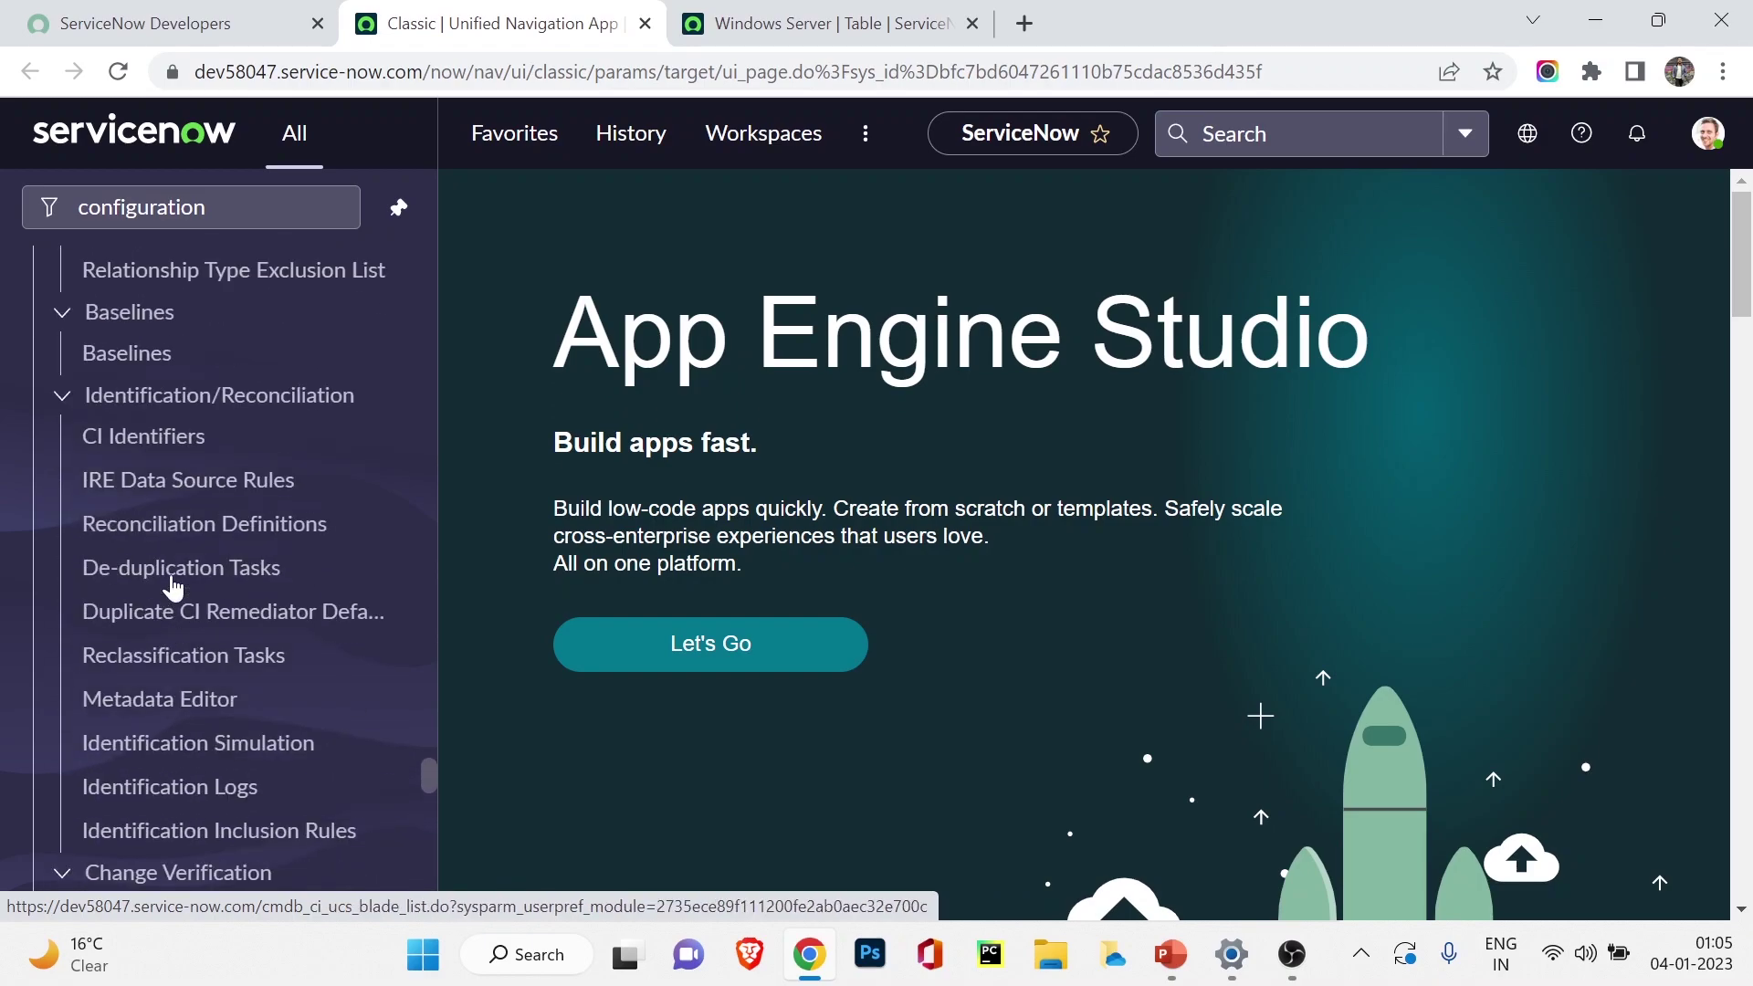
{"action": "scroll", "coordinate": [173, 587], "scroll_direction": "up", "scroll_amount": 15}
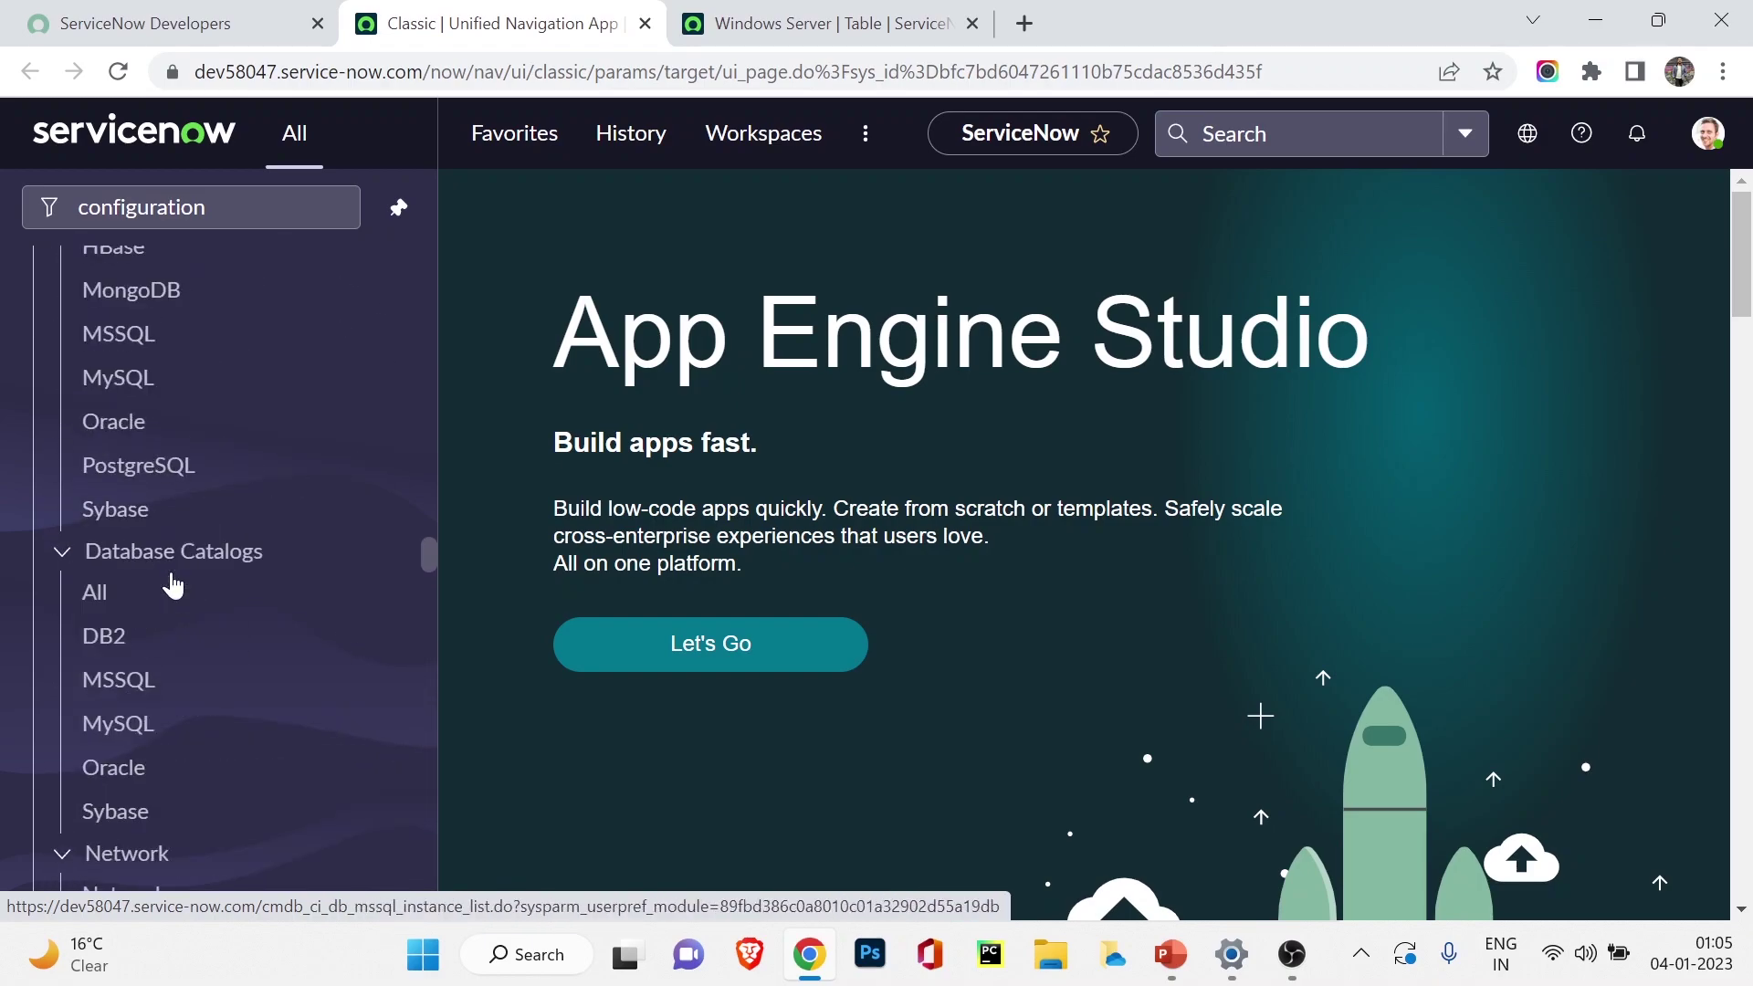
{"action": "scroll", "coordinate": [183, 585], "scroll_direction": "up", "scroll_amount": 15}
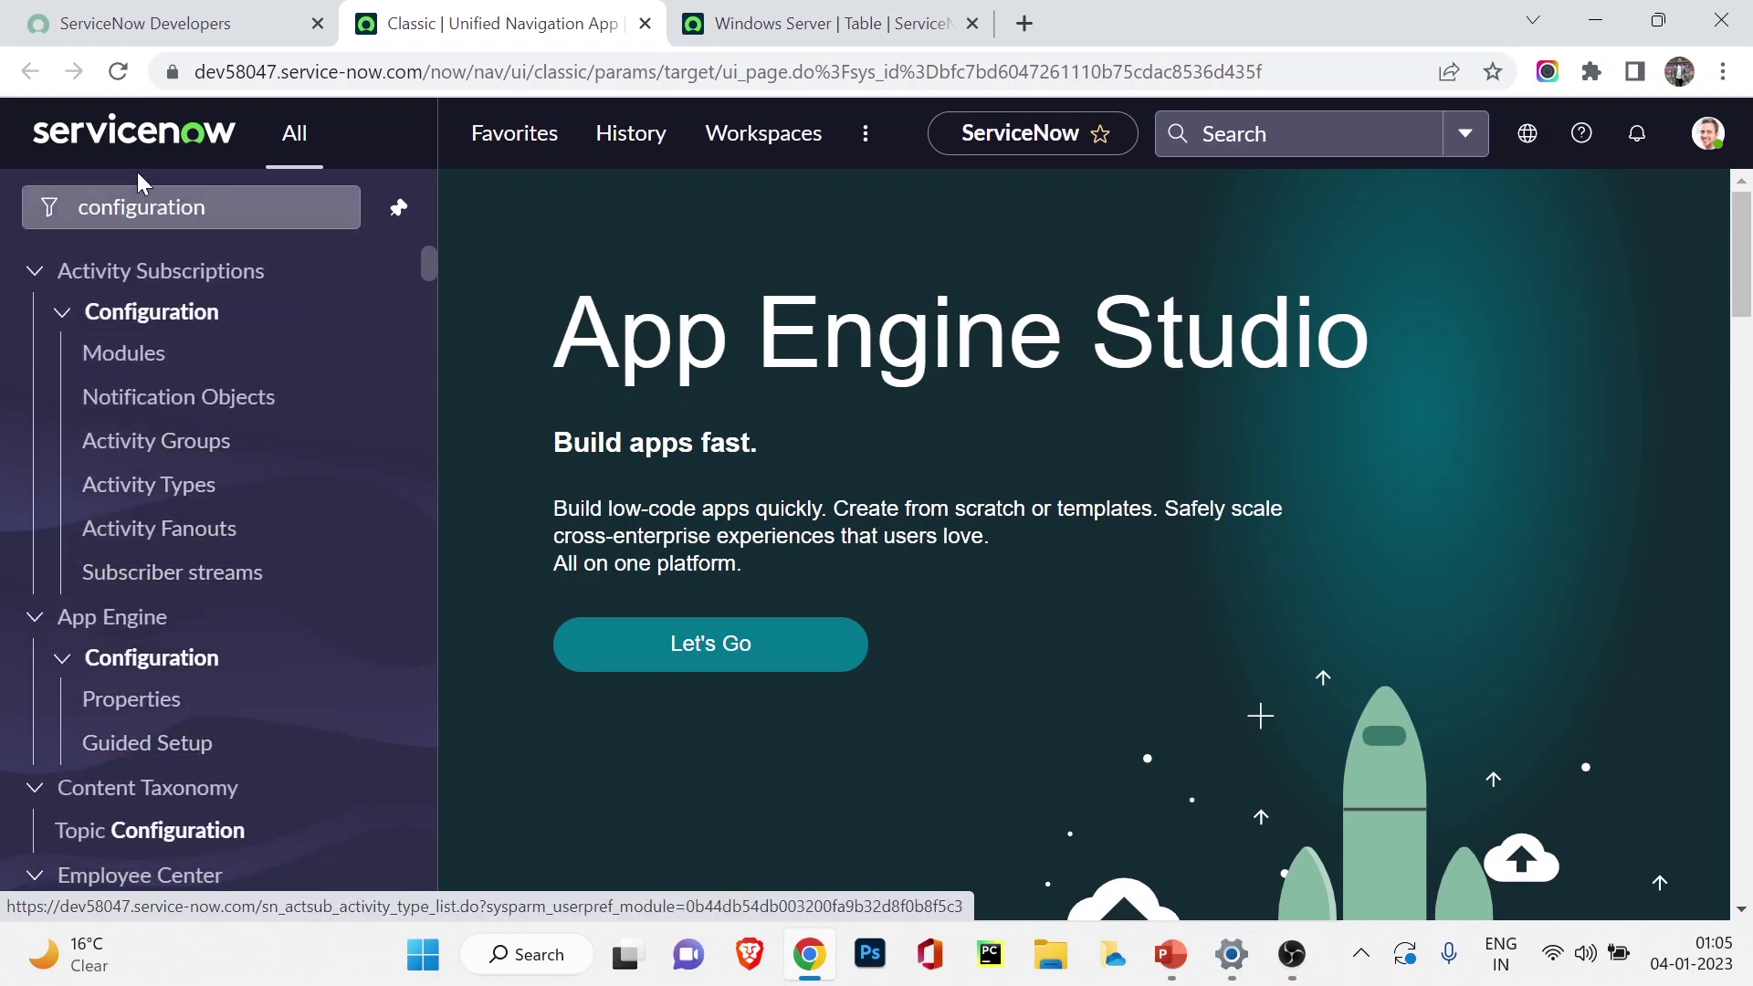
Open the full configuration items list by entering cmdb_ci.list in the navigator filter, and unpin the navigator.
{"action": "left_click", "coordinate": [219, 198]}
{"action": "key", "text": "BackSpace"}
{"action": "key", "text": "BackSpace"}
{"action": "key", "text": "BackSpace"}
{"action": "key", "text": "BackSpace"}
{"action": "key", "text": "BackSpace"}
{"action": "key", "text": "BackSpace"}
{"action": "key", "text": "BackSpace"}
{"action": "key", "text": "BackSpace"}
{"action": "key", "text": "BackSpace"}
{"action": "key", "text": "BackSpace"}
{"action": "key", "text": "BackSpace"}
{"action": "key", "text": "BackSpace"}
{"action": "key", "text": "BackSpace"}
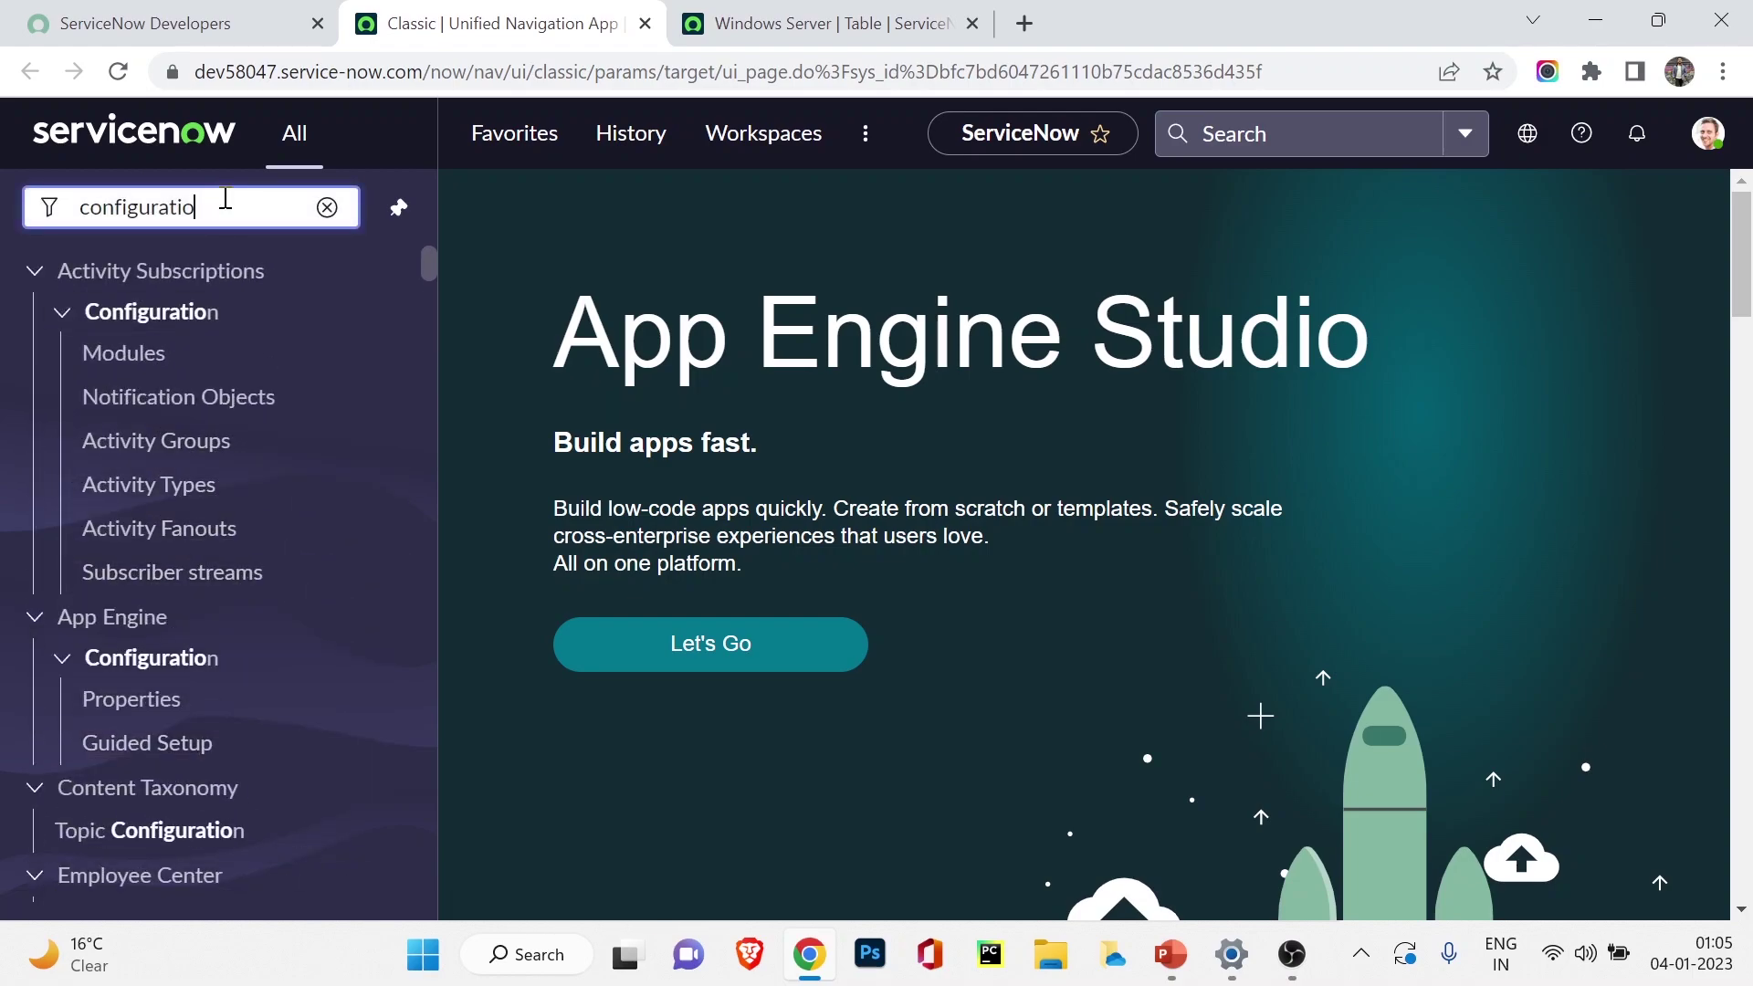
{"action": "type", "text": "cmdb_ci"}
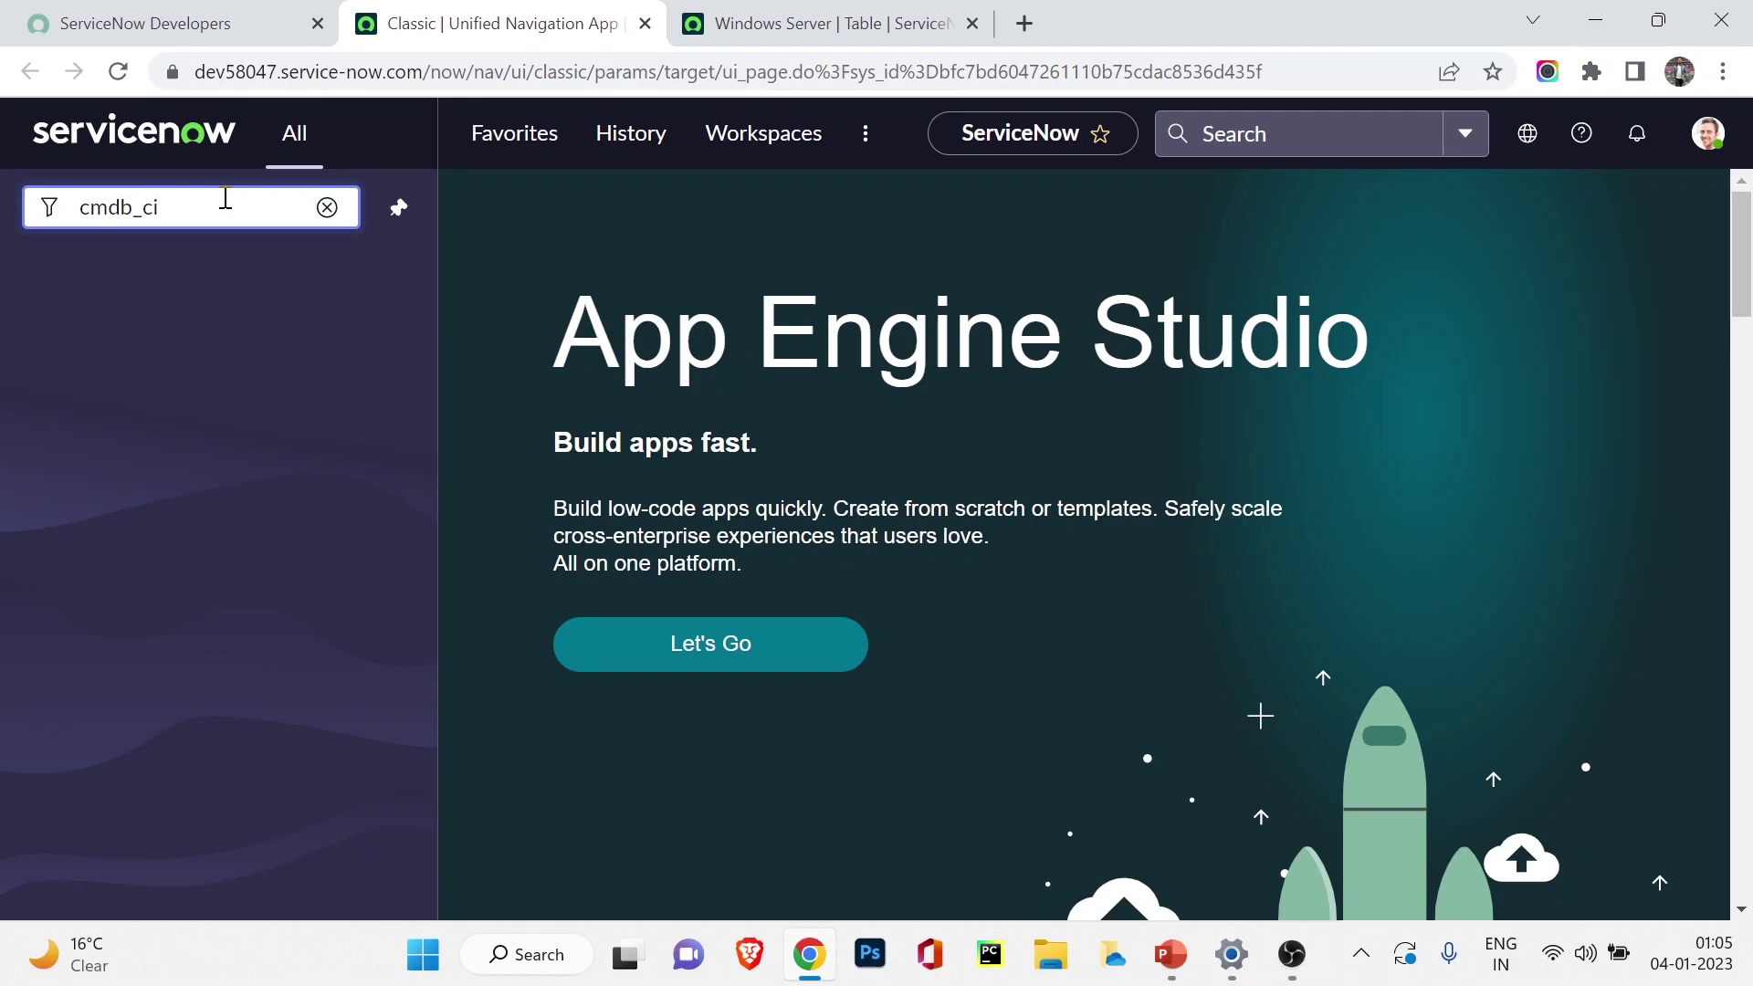
{"action": "type", "text": ".list"}
{"action": "key", "text": "Return"}
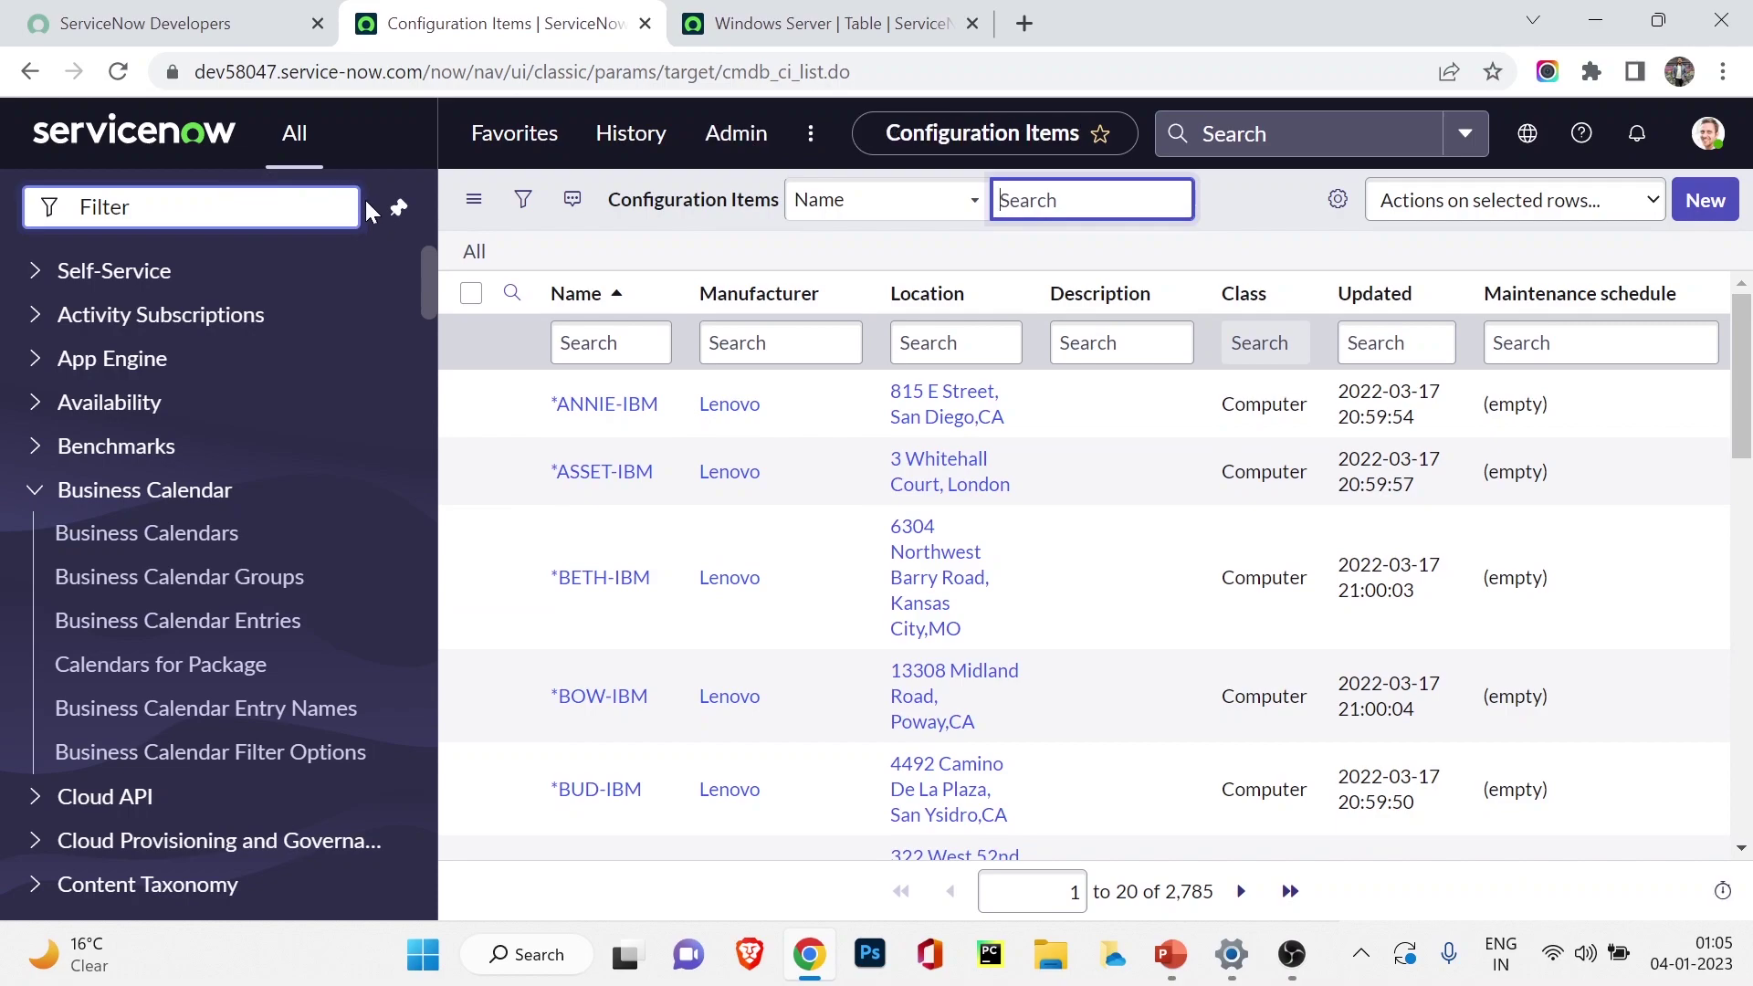
{"action": "left_click", "coordinate": [397, 207]}
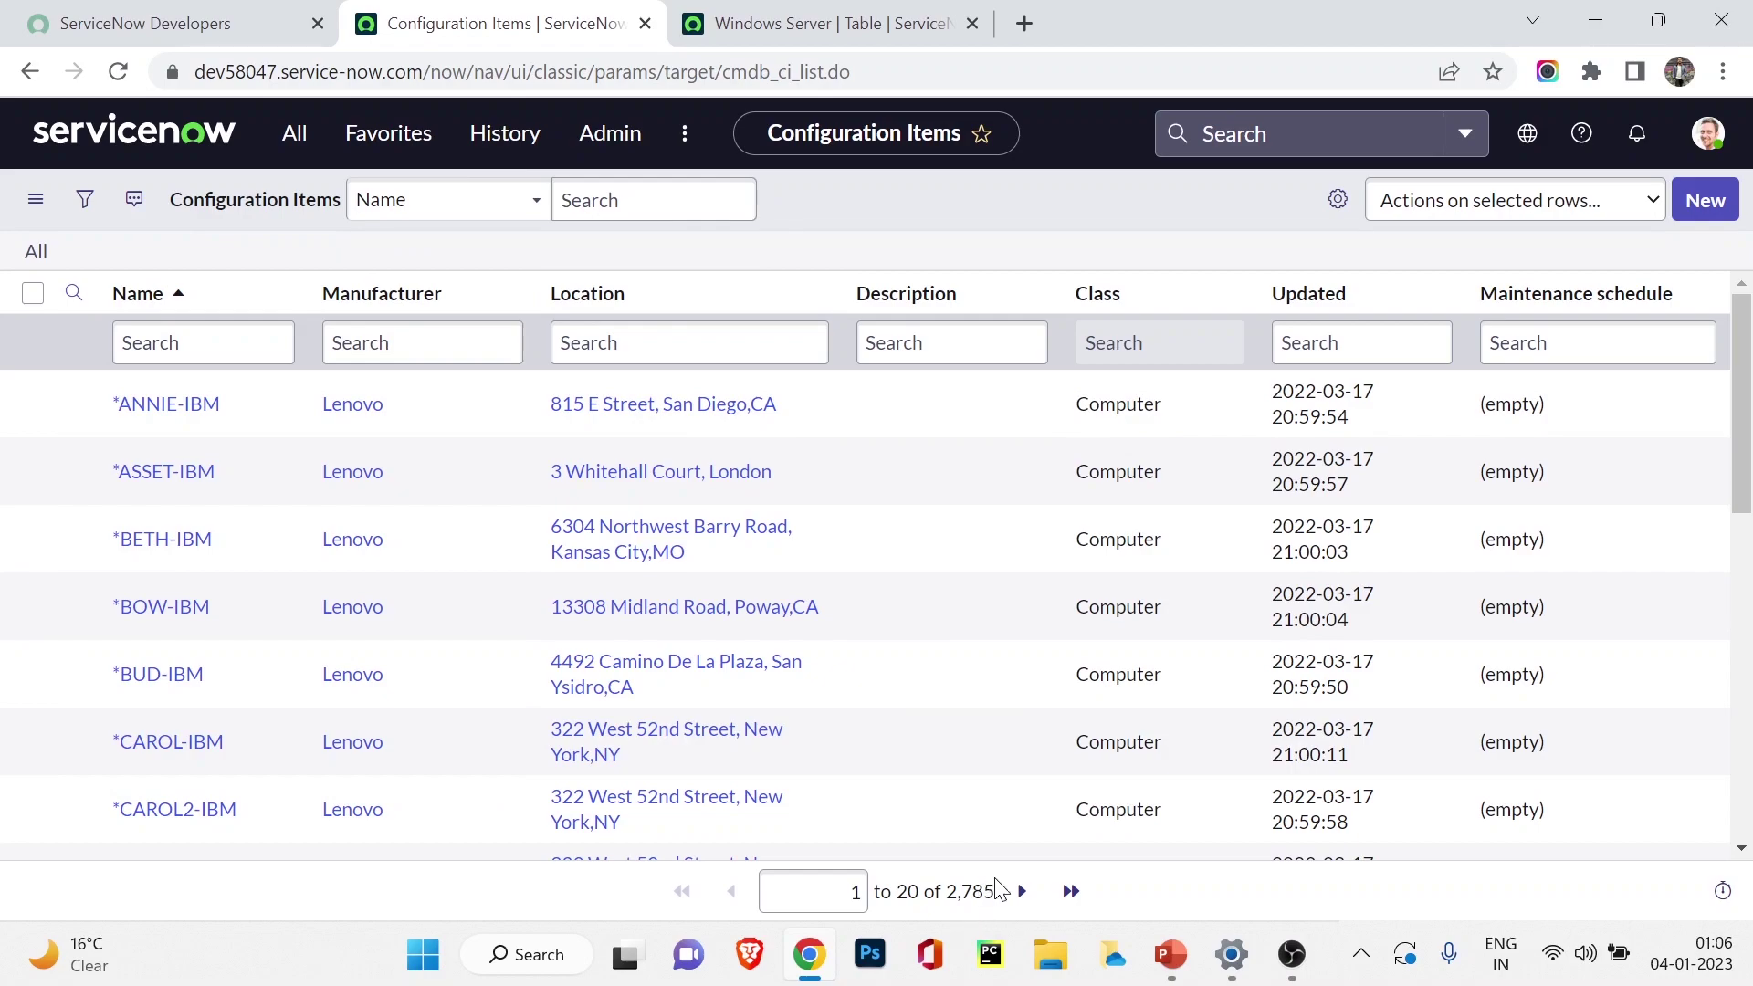
Look over the records in the Configuration Items list, including their names, manufacturers, locations and classes.
{"action": "scroll", "coordinate": [900, 497], "scroll_direction": "down", "scroll_amount": 3}
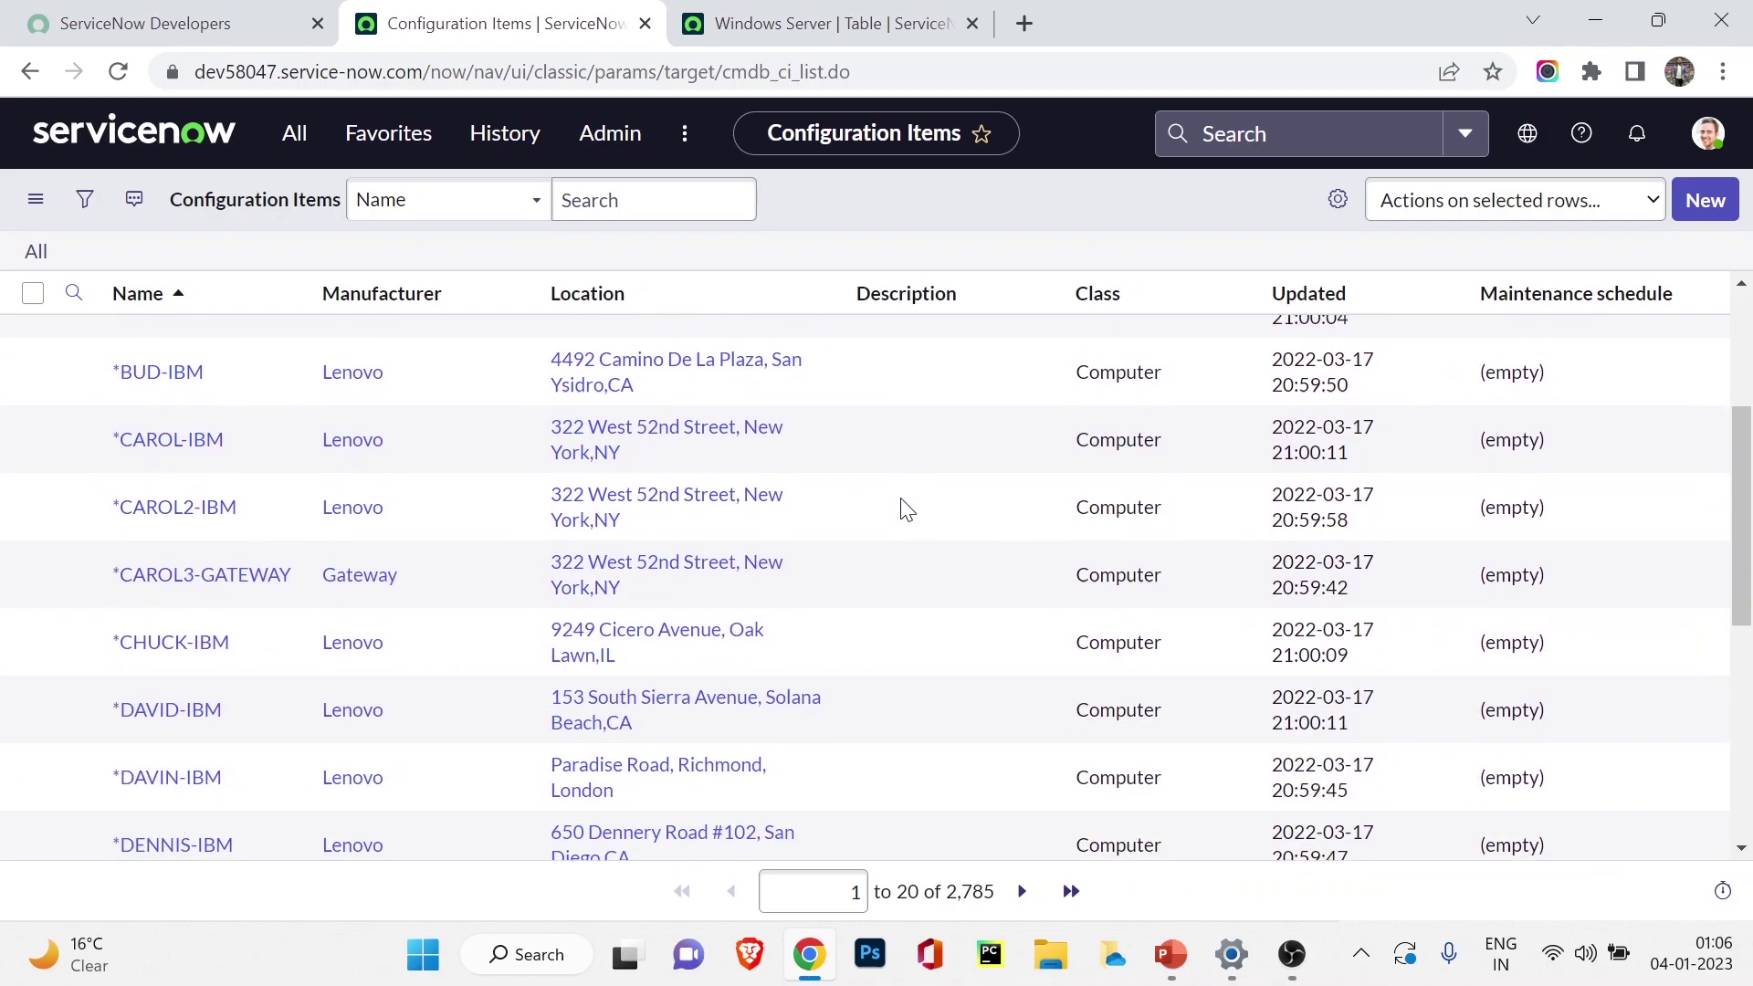
{"action": "scroll", "coordinate": [901, 495], "scroll_direction": "up", "scroll_amount": 3}
{"action": "scroll", "coordinate": [900, 498], "scroll_direction": "down", "scroll_amount": 1}
{"action": "scroll", "coordinate": [900, 497], "scroll_direction": "up", "scroll_amount": 1}
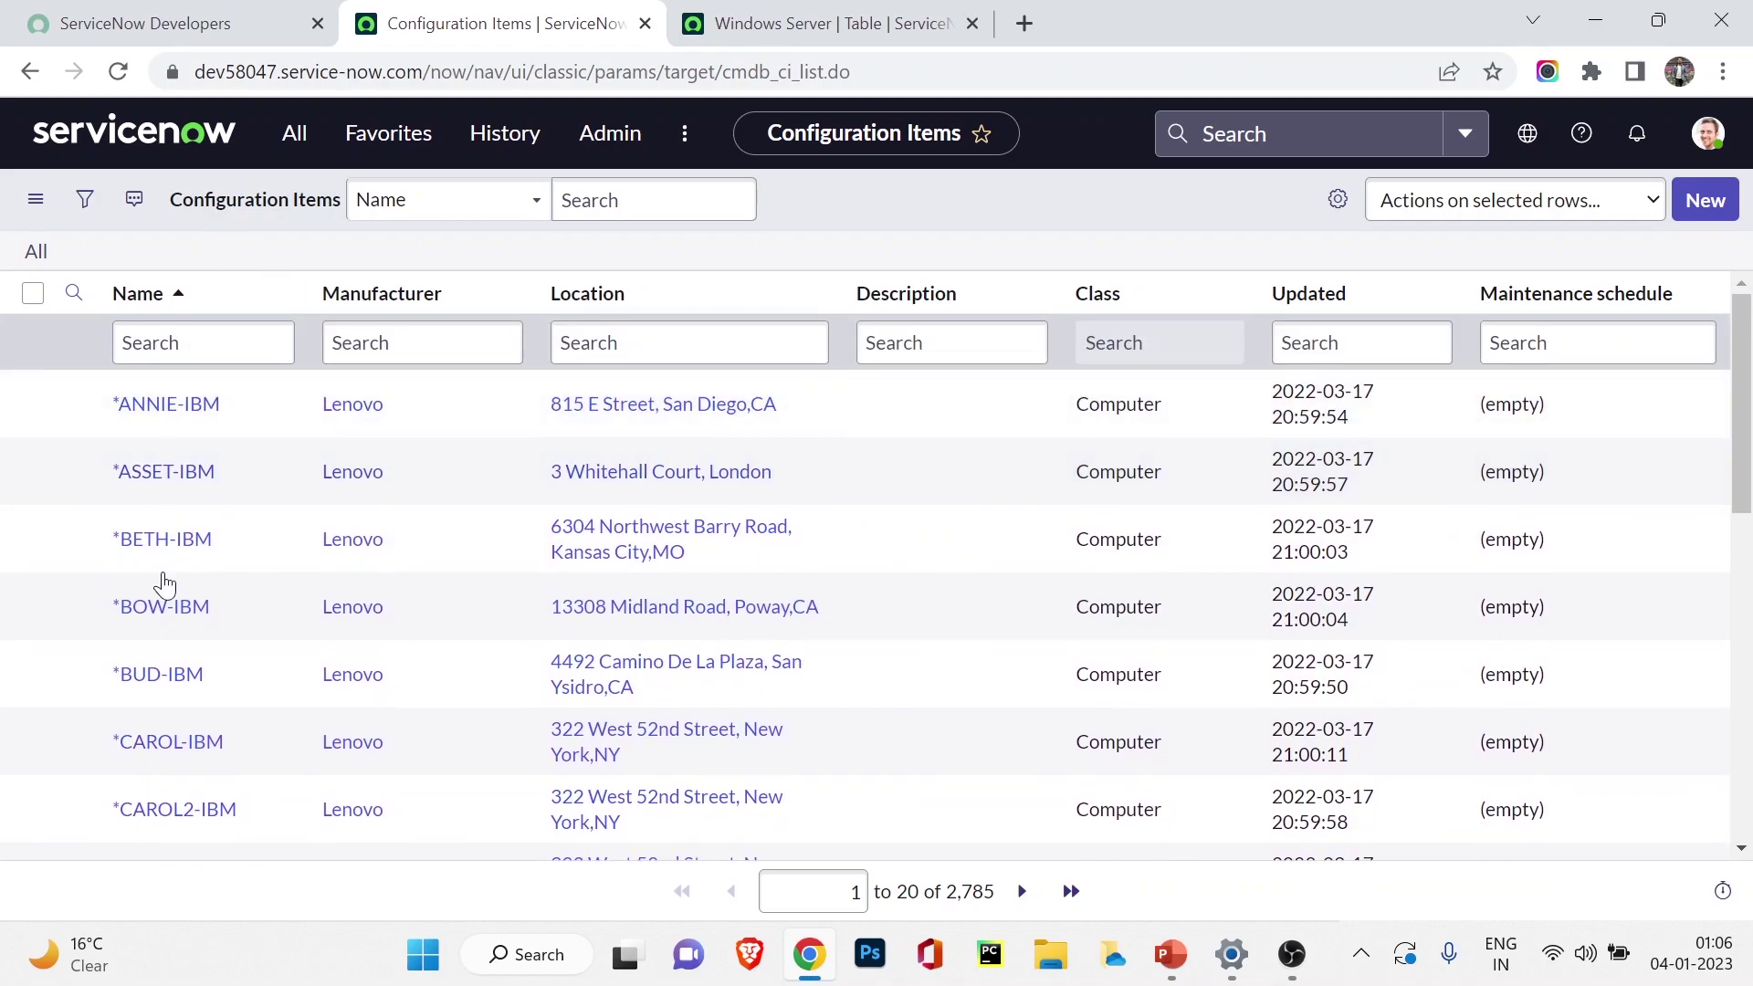
{"action": "scroll", "coordinate": [164, 693], "scroll_direction": "down", "scroll_amount": 5}
{"action": "scroll", "coordinate": [168, 681], "scroll_direction": "up", "scroll_amount": 5}
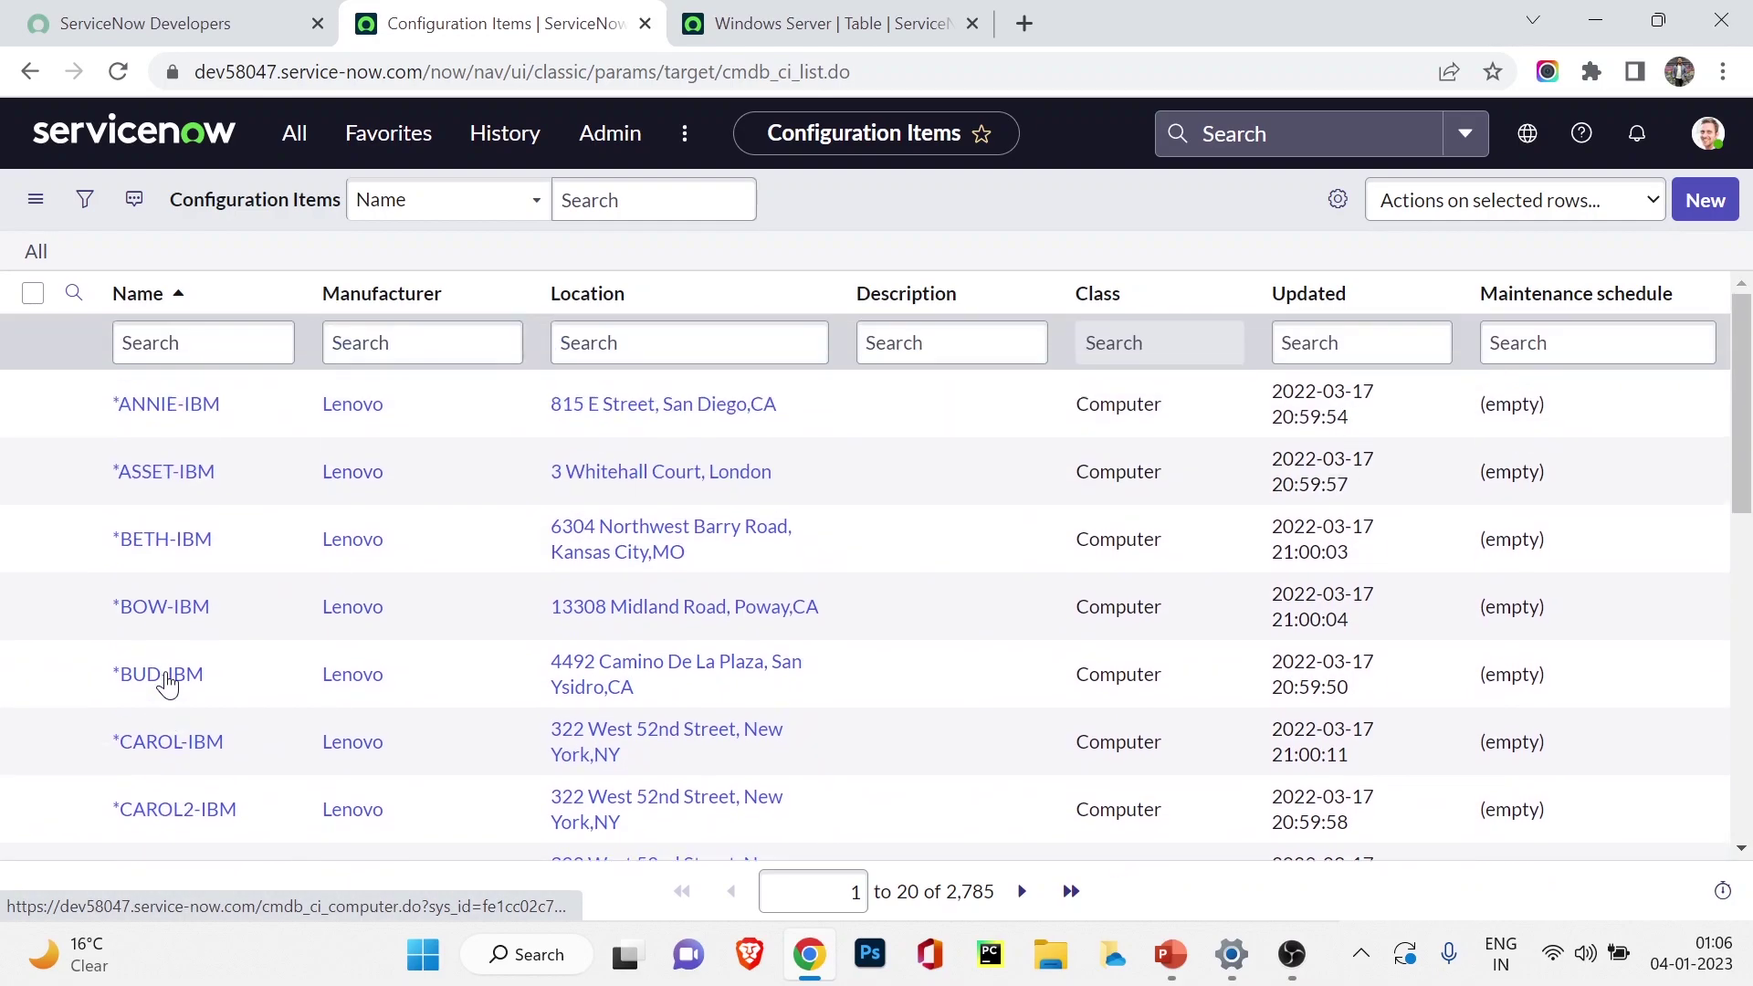
{"action": "scroll", "coordinate": [414, 528], "scroll_direction": "down", "scroll_amount": 3}
{"action": "scroll", "coordinate": [413, 517], "scroll_direction": "down", "scroll_amount": 1}
{"action": "scroll", "coordinate": [412, 517], "scroll_direction": "up", "scroll_amount": 5}
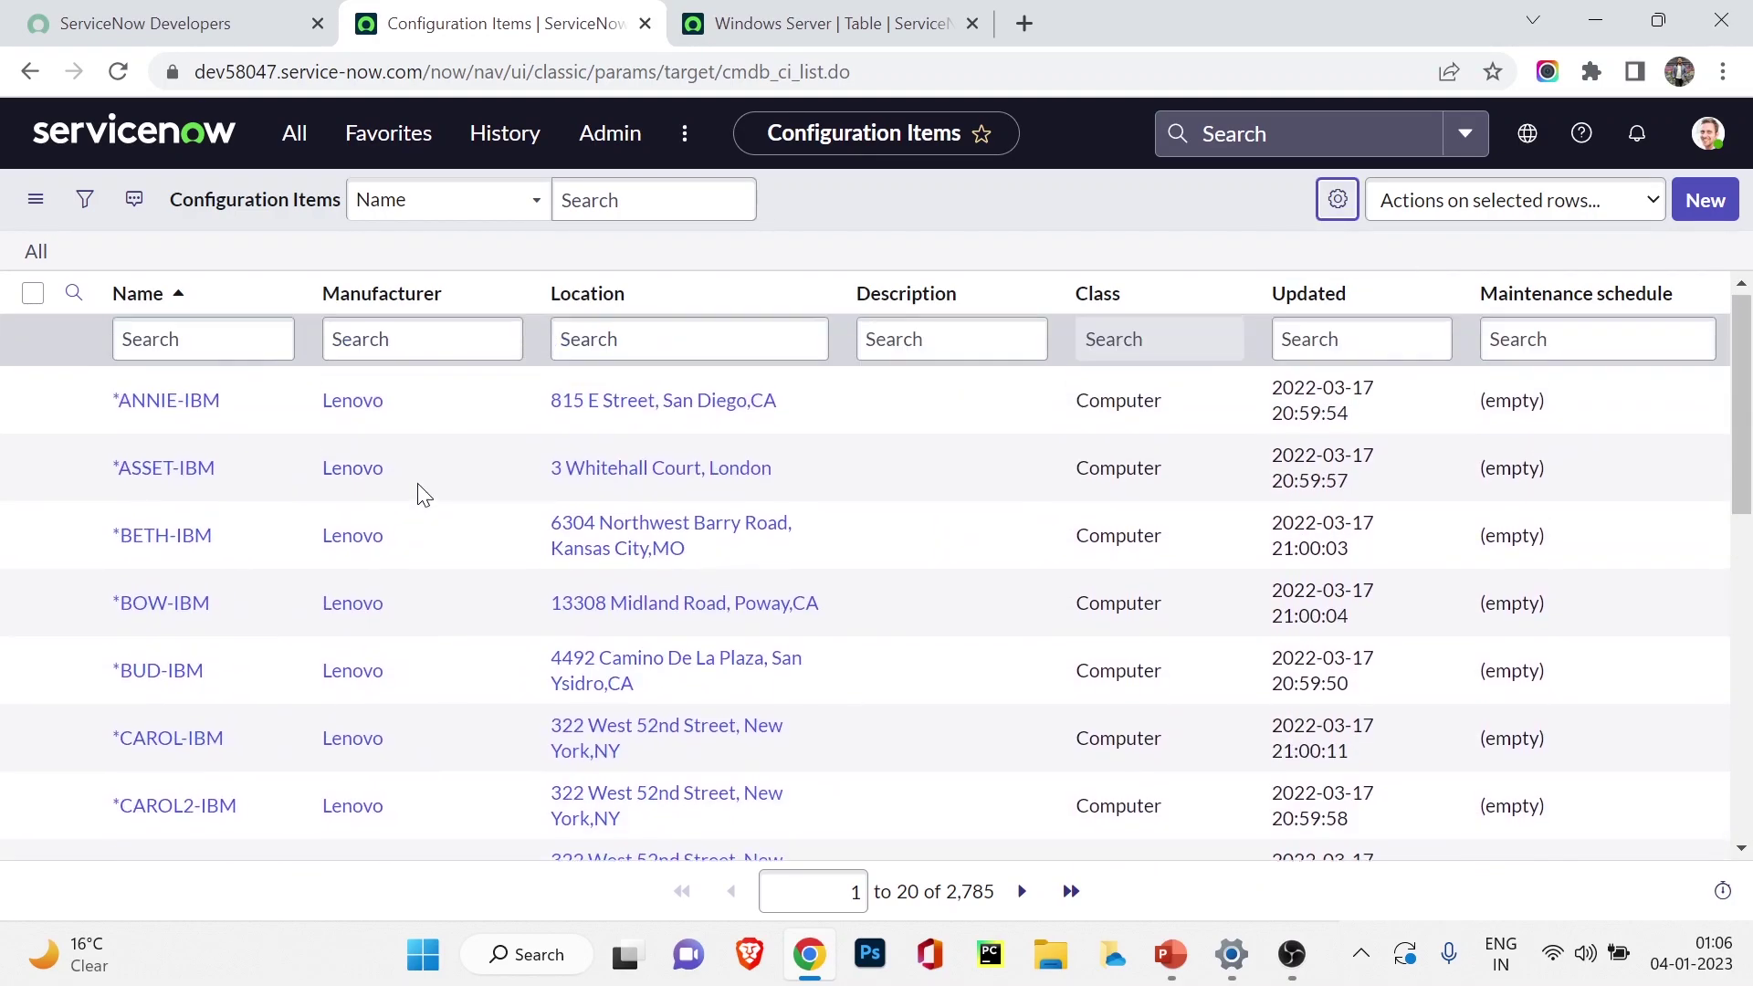
Open the table definition behind the Configuration Items list through a column's Configure options.
{"action": "left_click", "coordinate": [507, 294]}
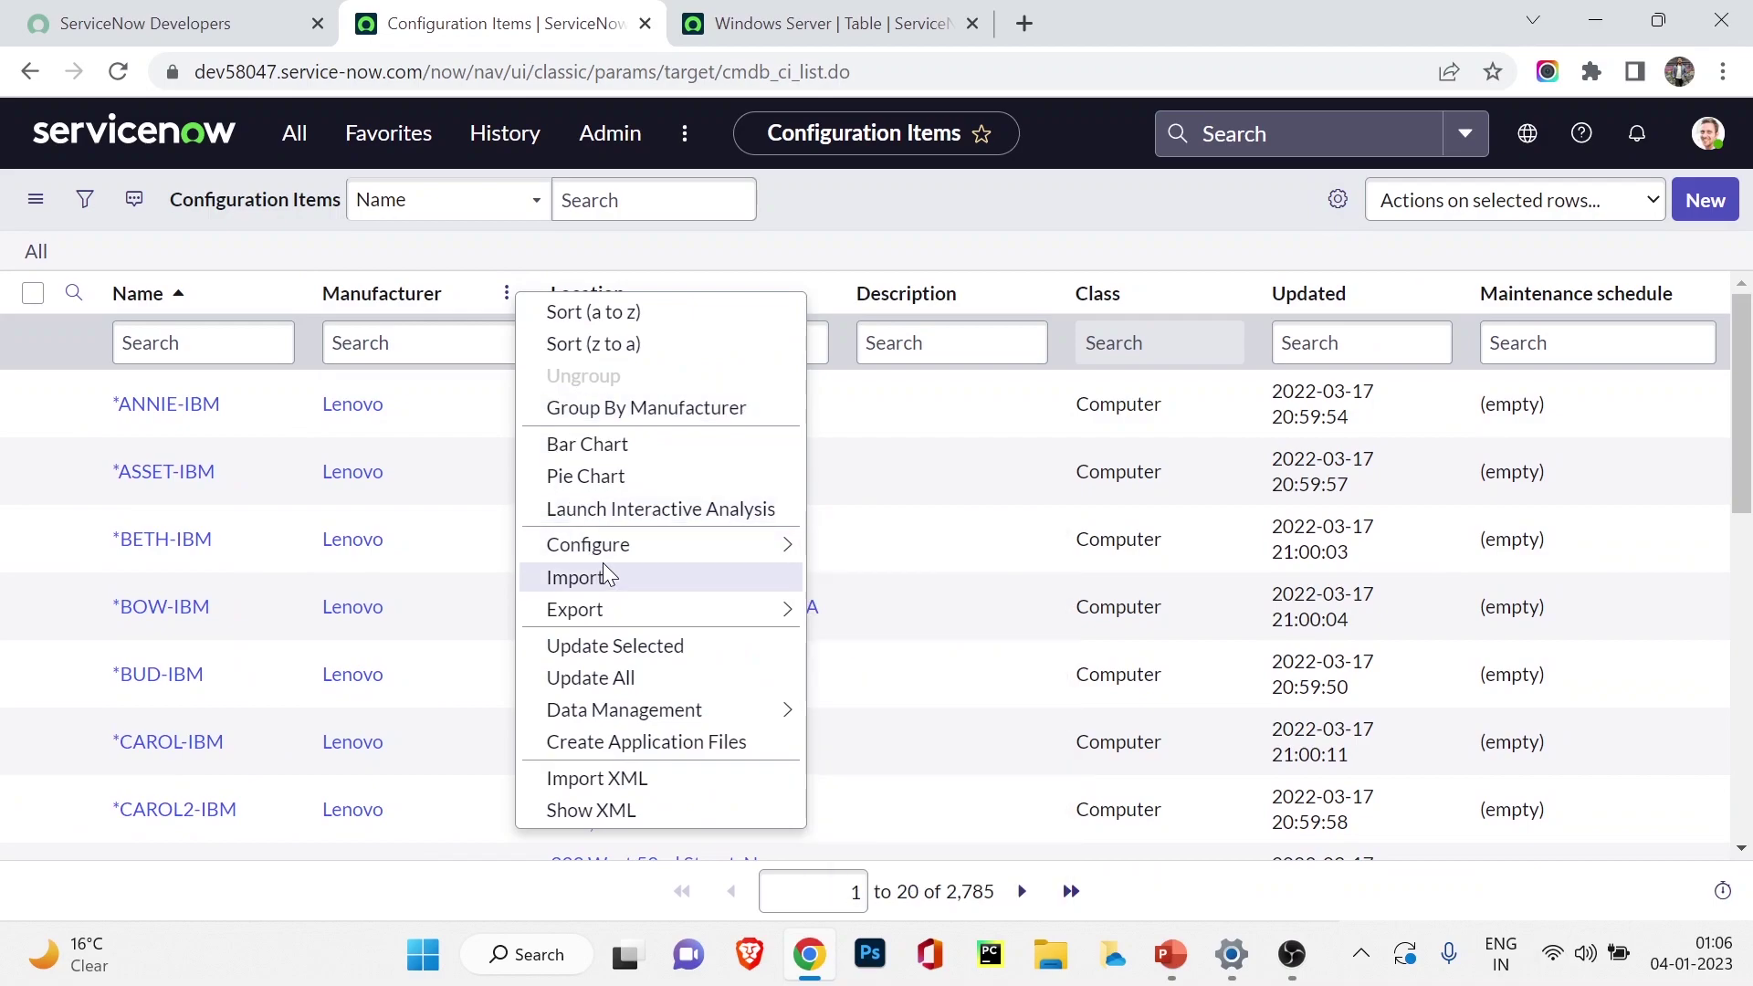
{"action": "mouse_move", "coordinate": [675, 544]}
{"action": "left_click", "coordinate": [904, 685]}
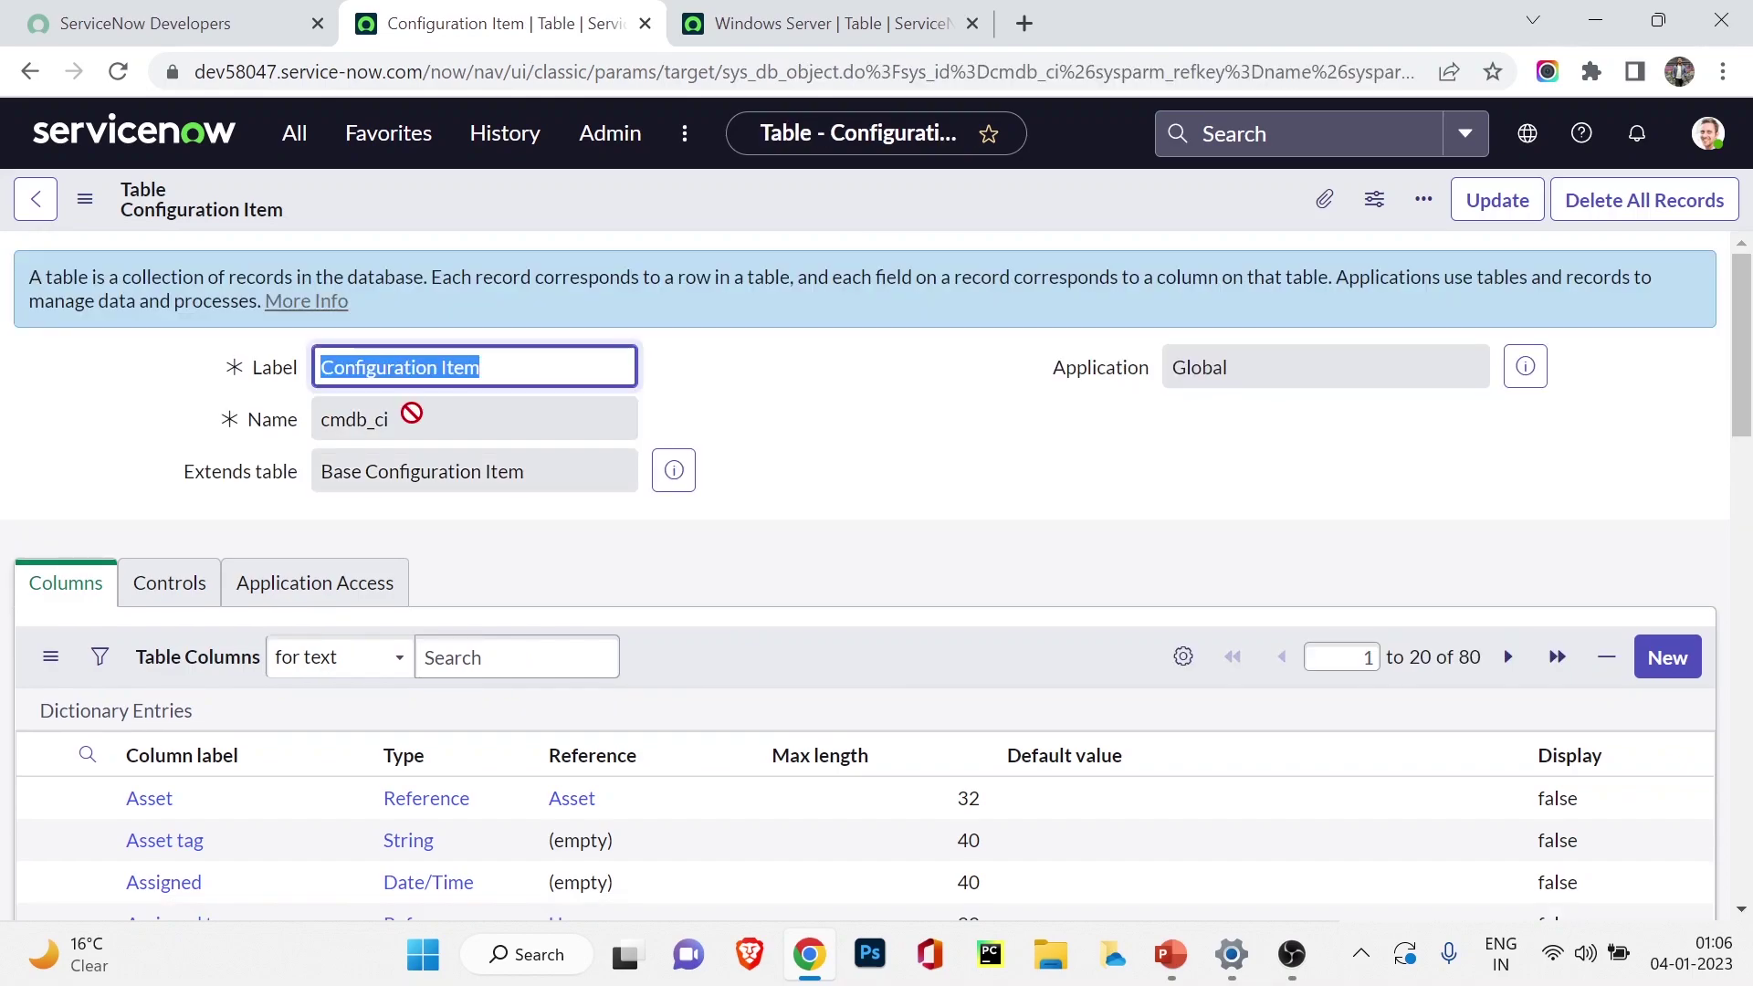
Check the Configuration Item table's name and which table it extends.
{"action": "double_click", "coordinate": [411, 416]}
{"action": "scroll", "coordinate": [411, 411], "scroll_direction": "down", "scroll_amount": 1}
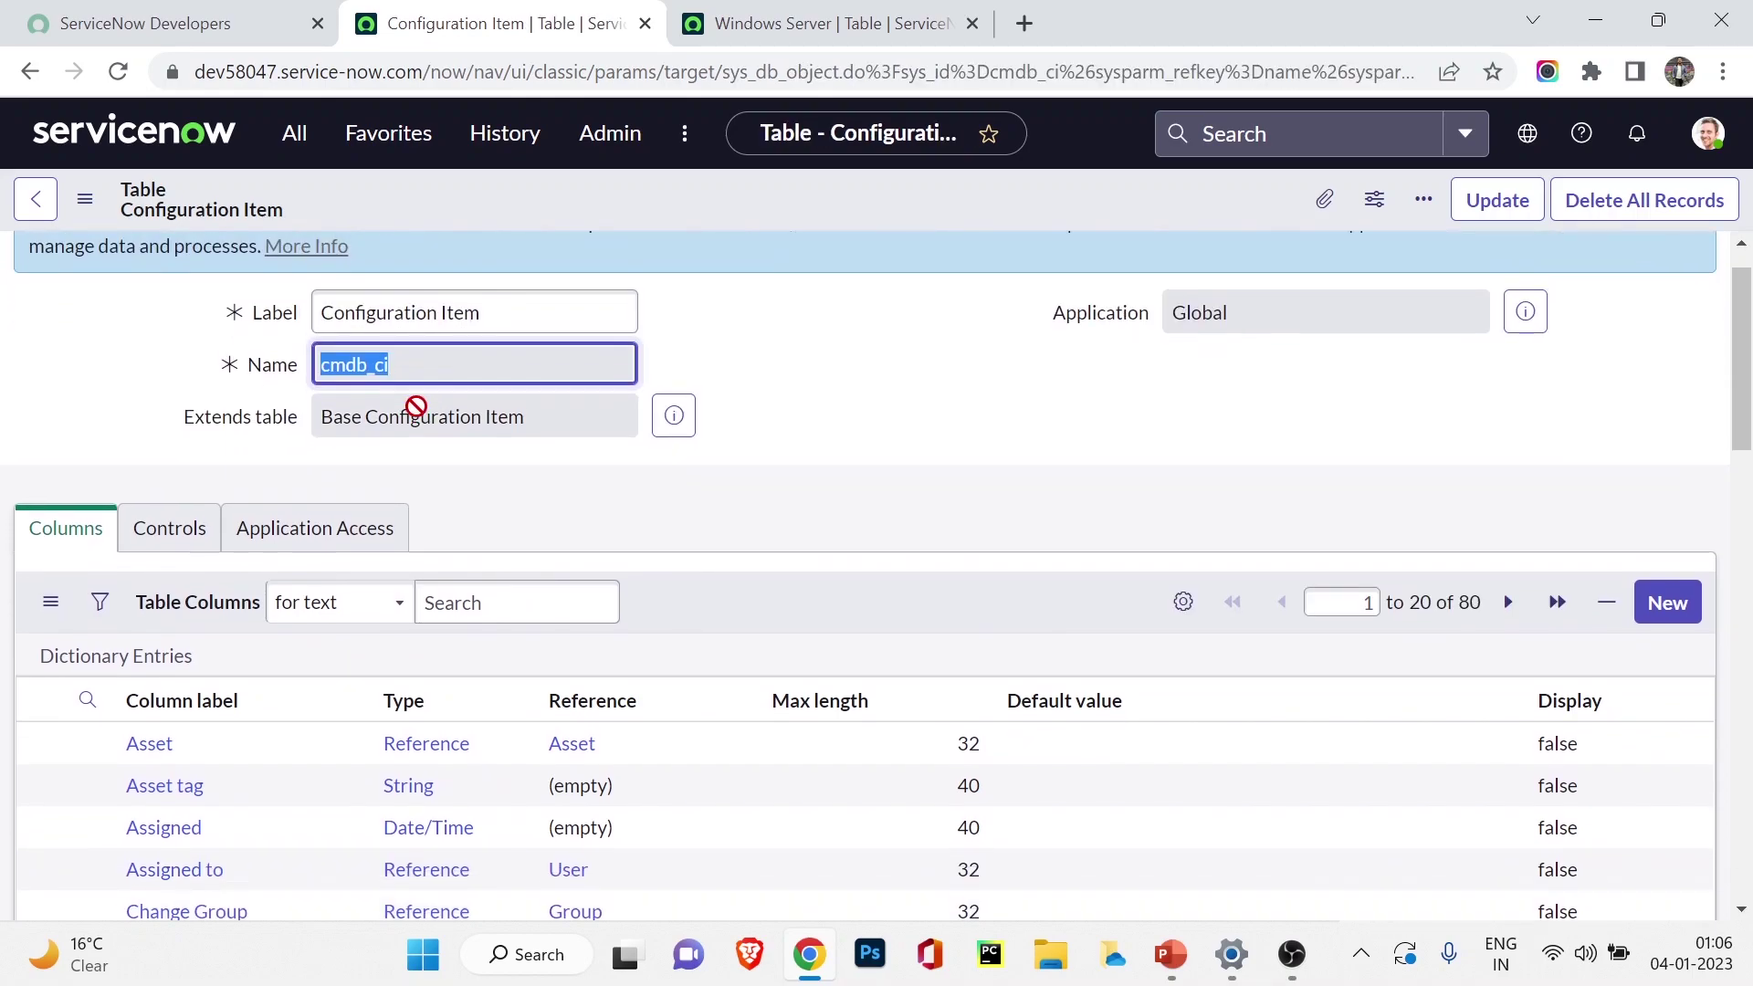
{"action": "triple_click", "coordinate": [380, 338]}
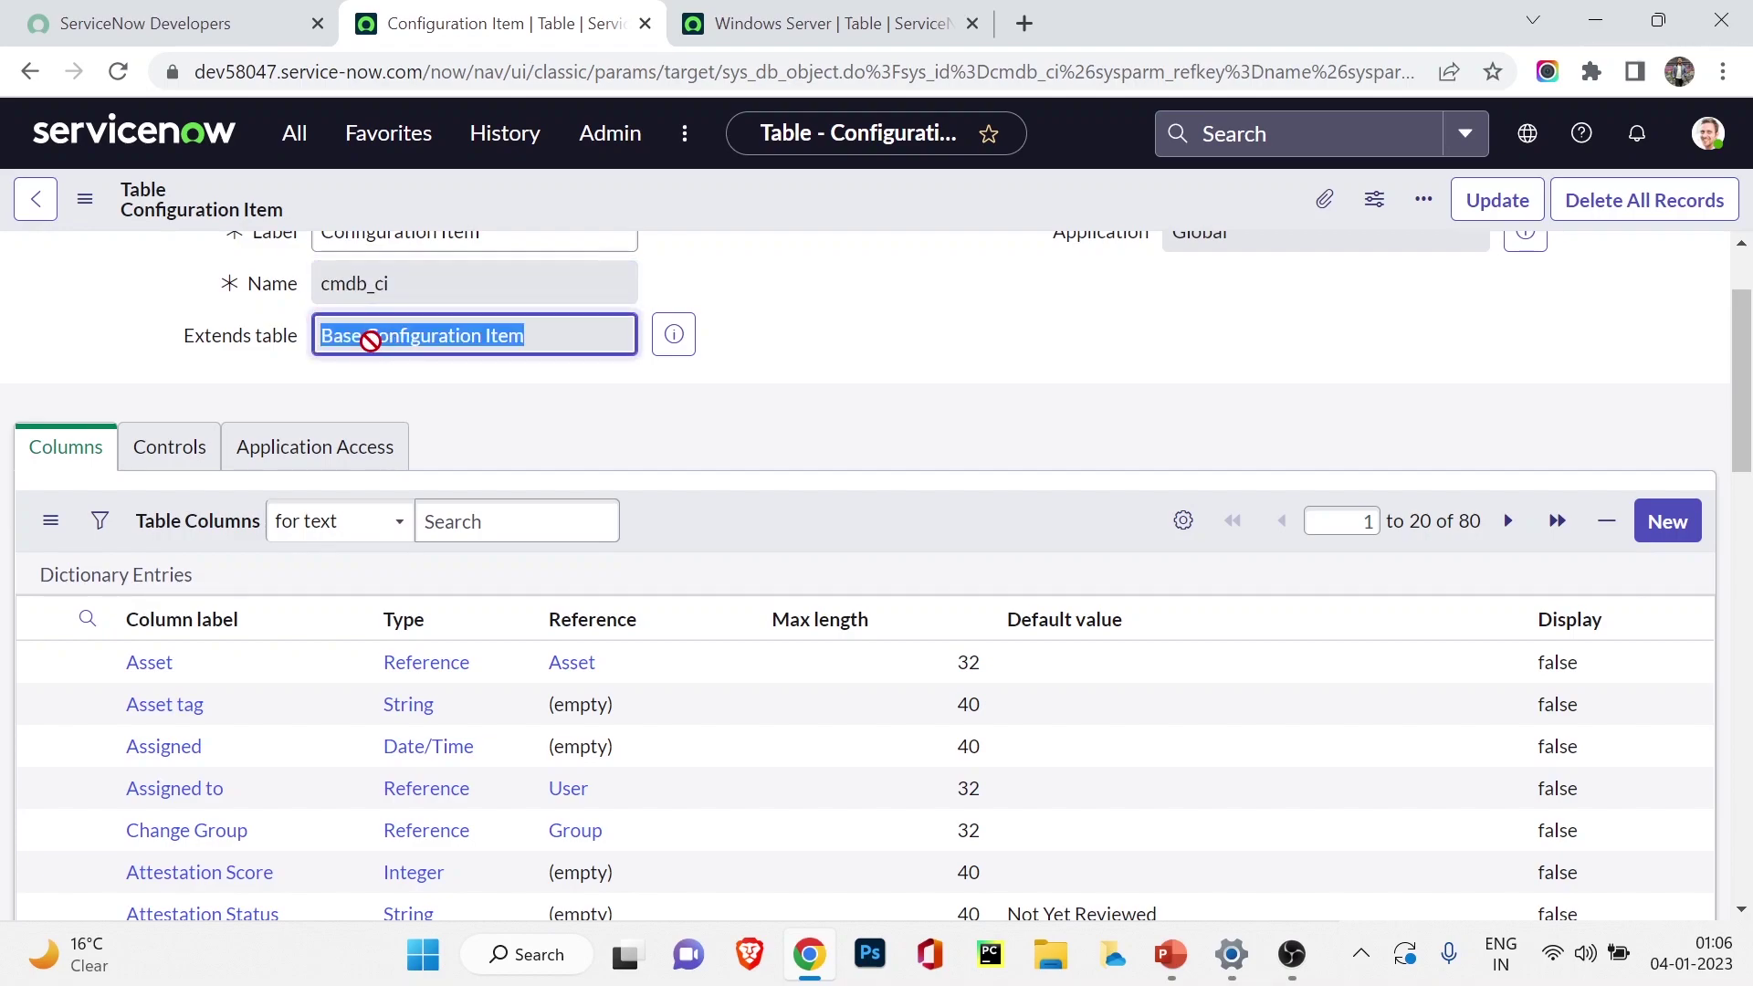
{"action": "scroll", "coordinate": [378, 339], "scroll_direction": "up", "scroll_amount": 1}
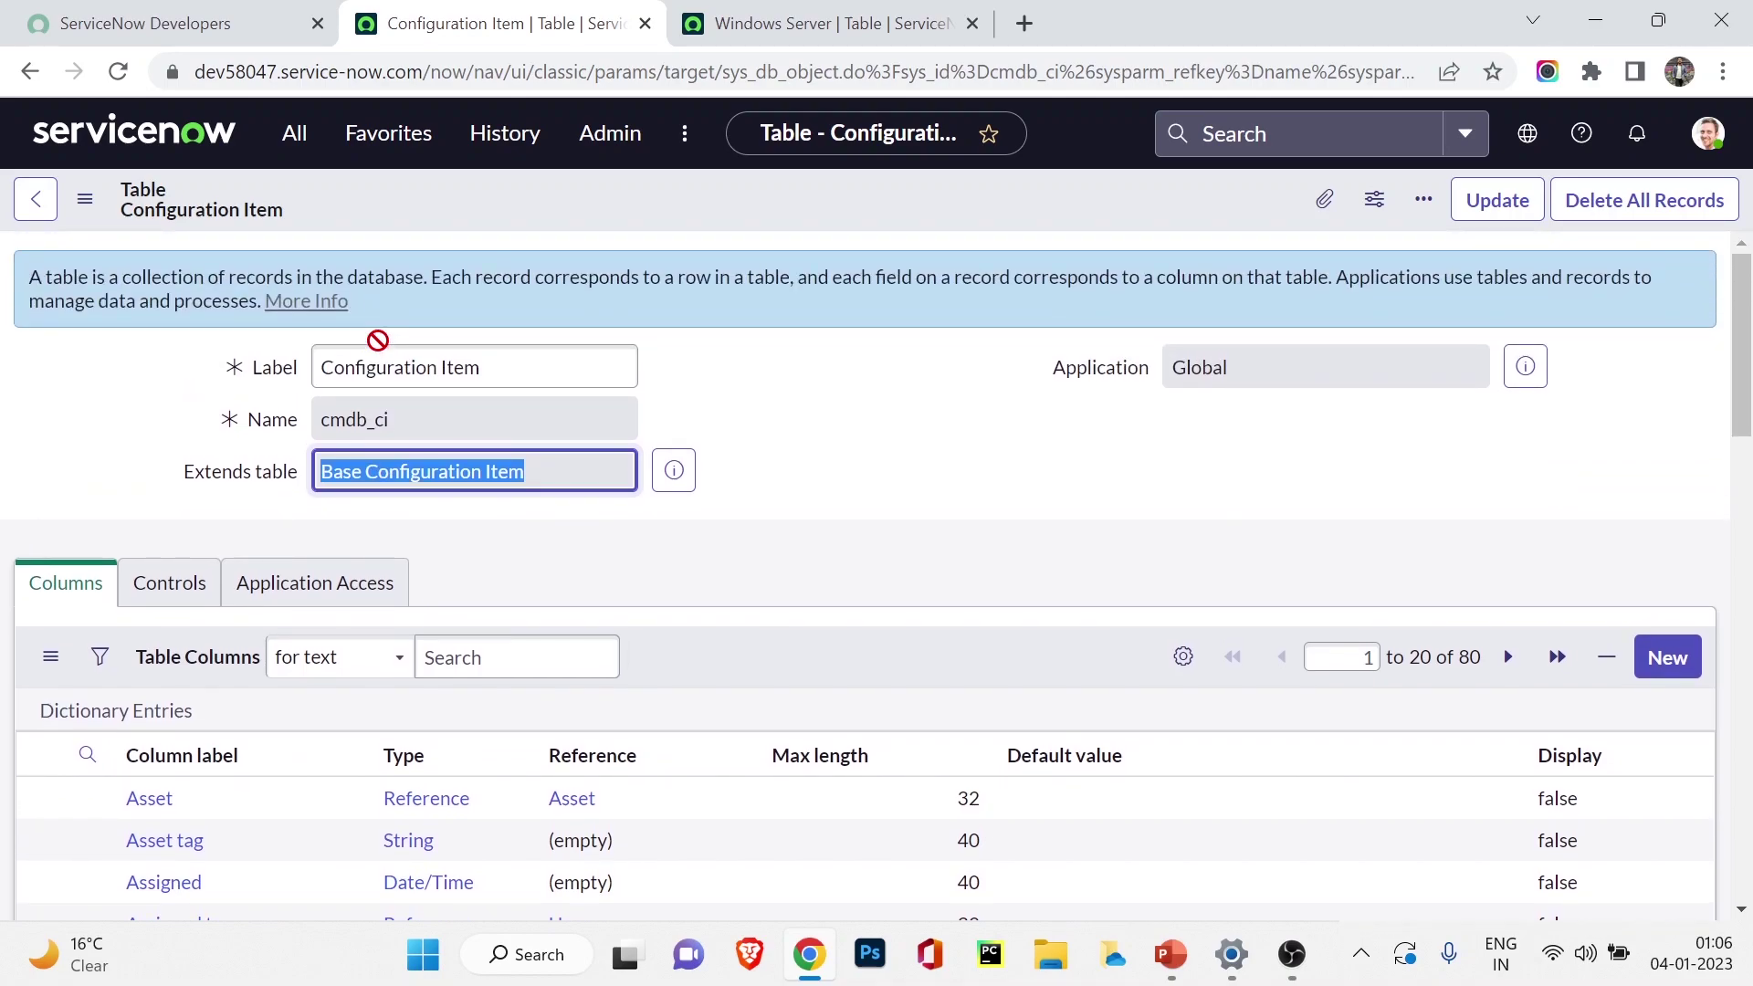
{"action": "double_click", "coordinate": [345, 482]}
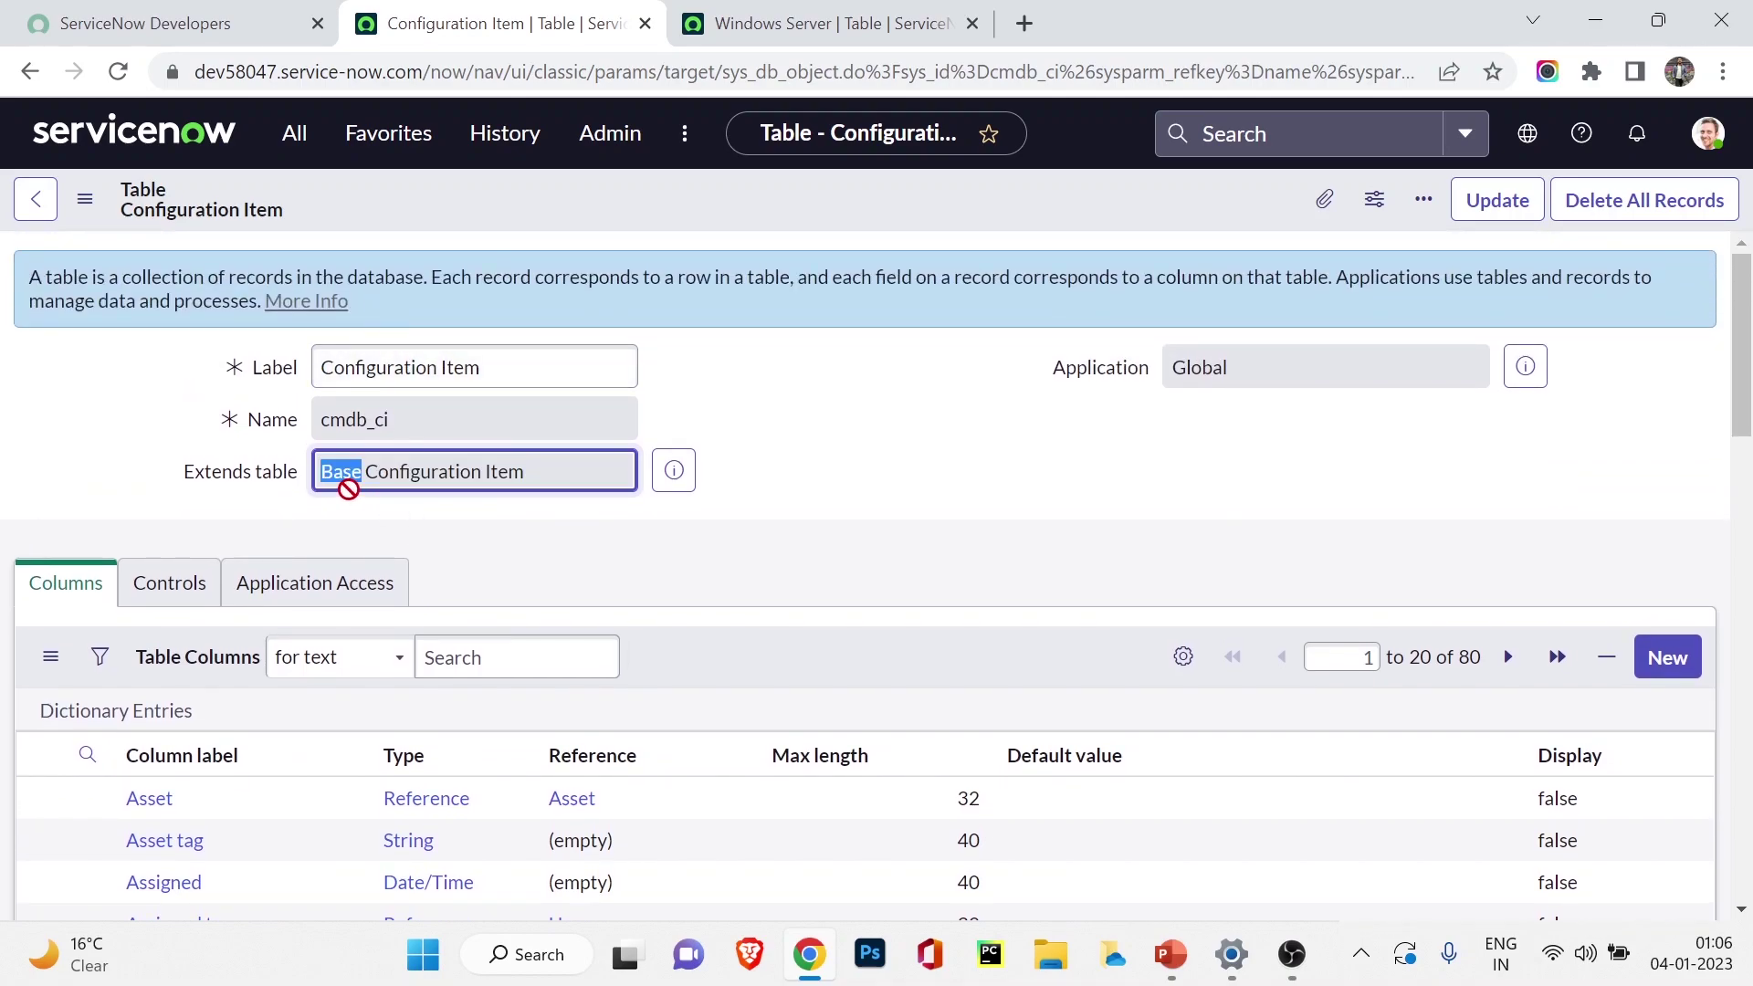
{"action": "double_click", "coordinate": [370, 424]}
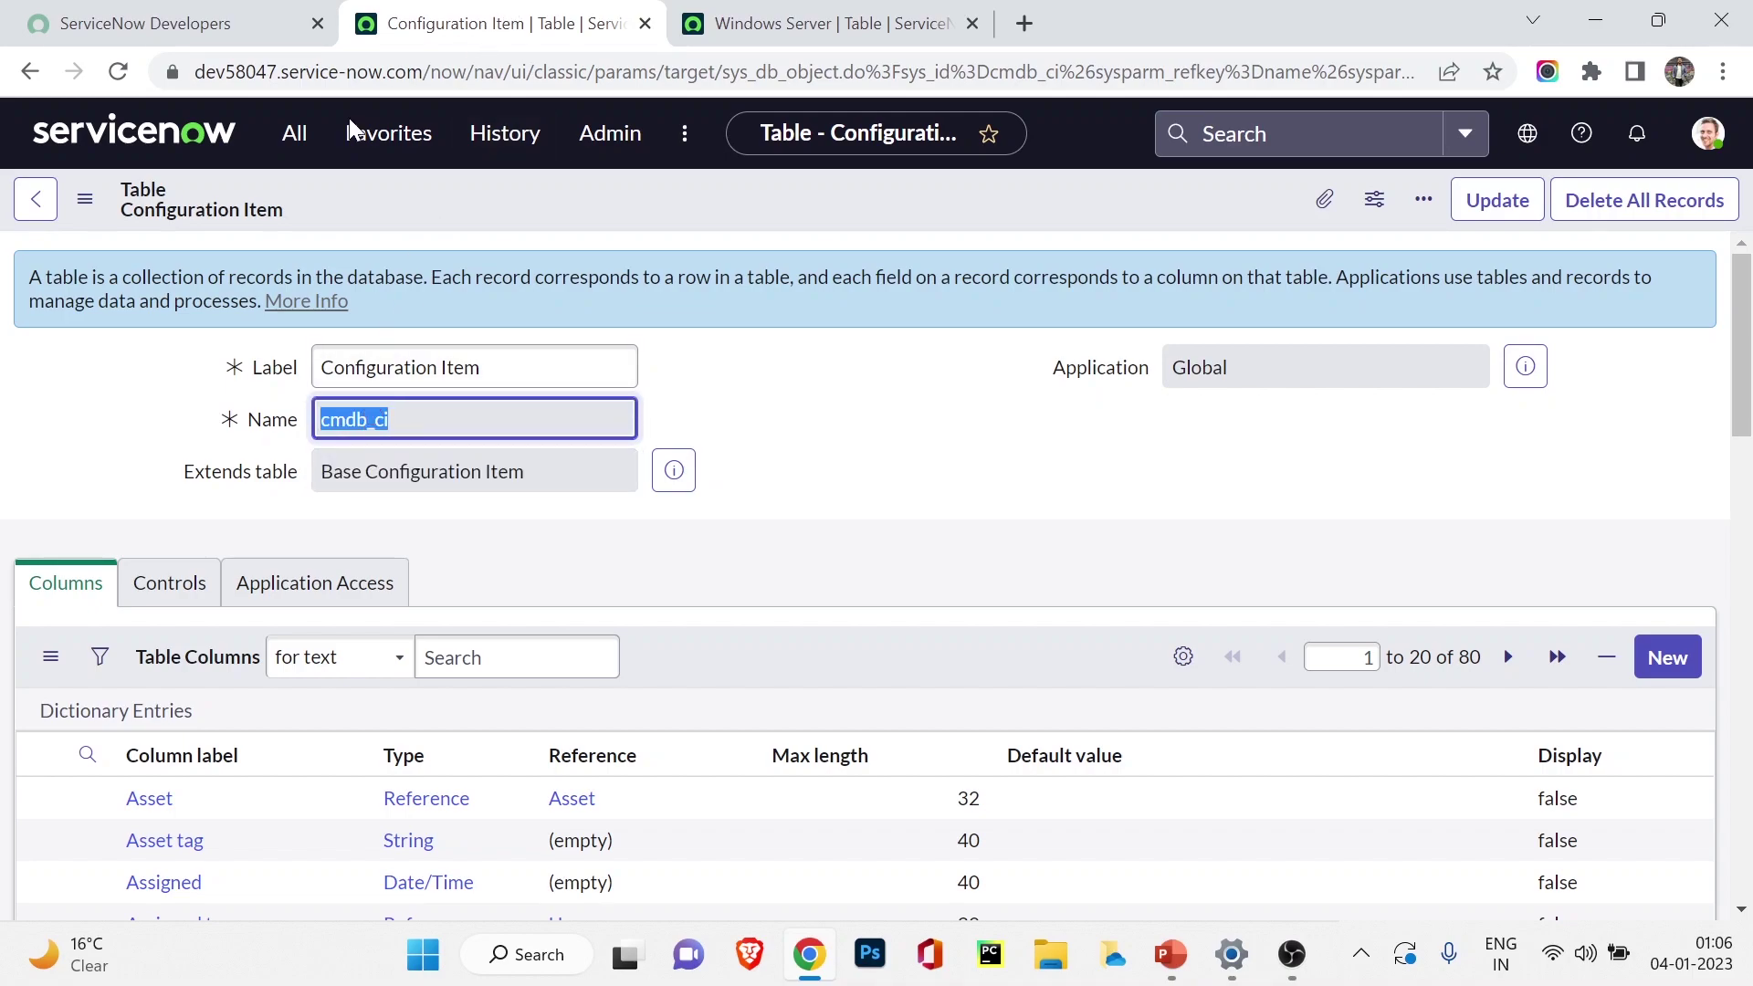
Open the list of all tables by entering sys_db_object.list in the navigator filter.
{"action": "left_click", "coordinate": [280, 153]}
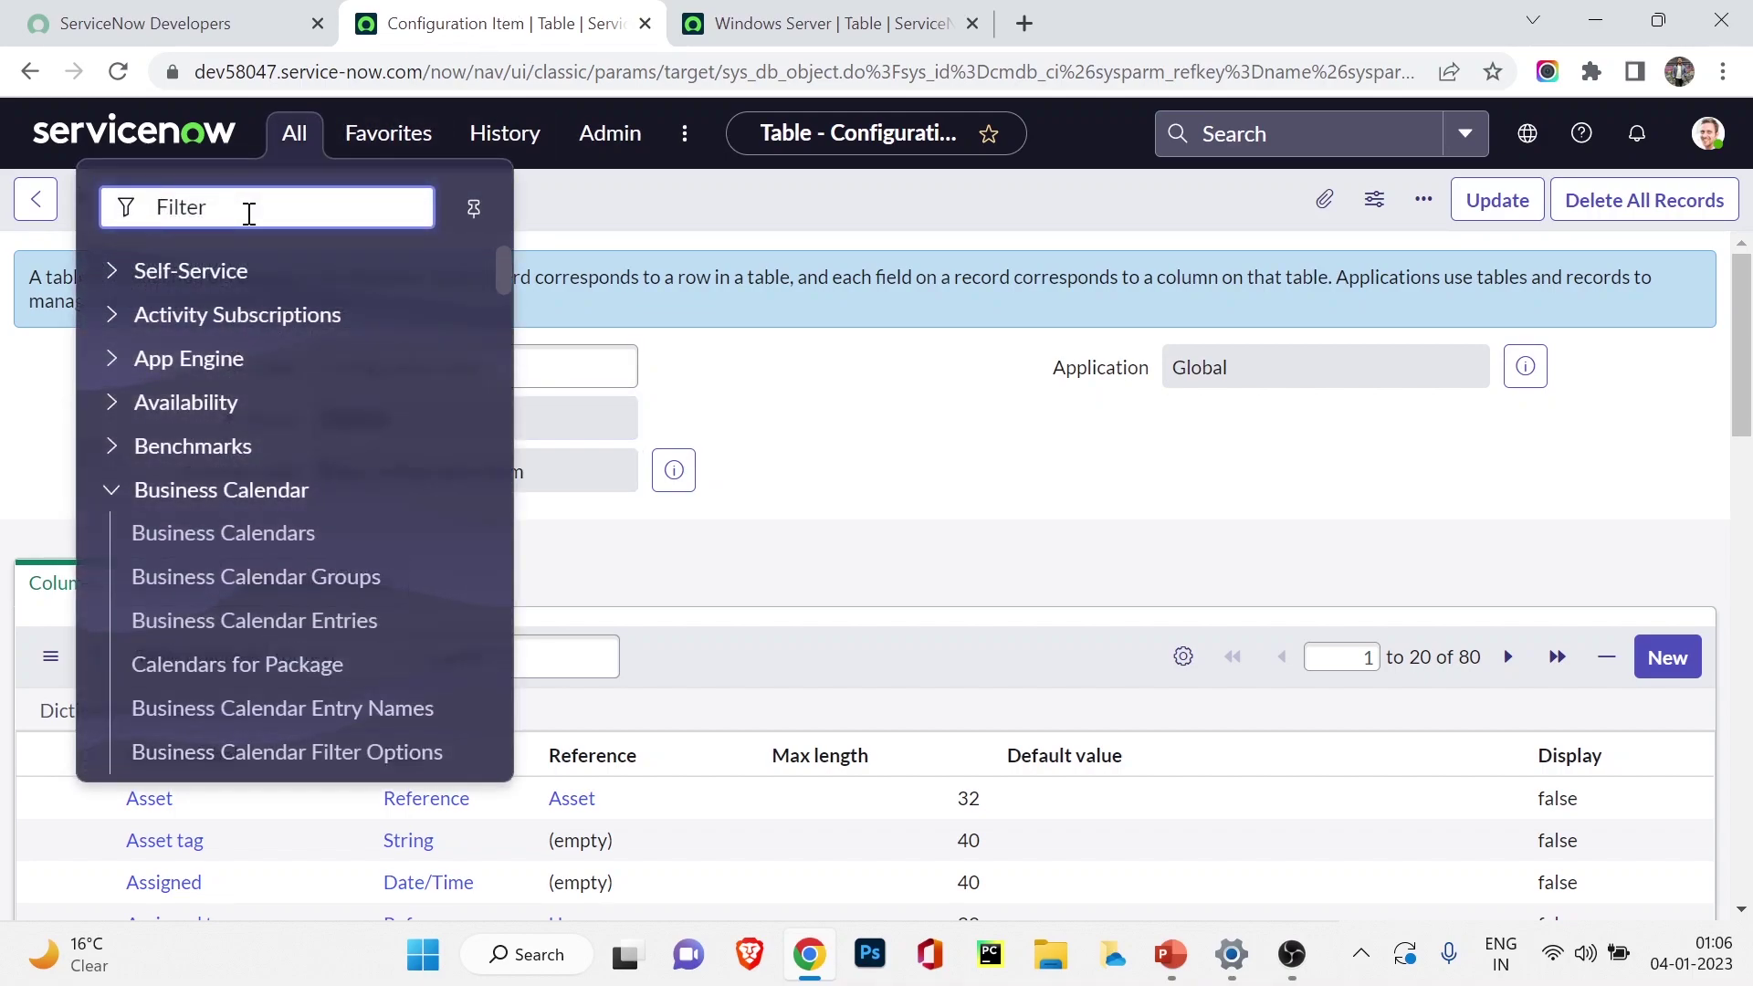
{"action": "type", "text": "sys_db"}
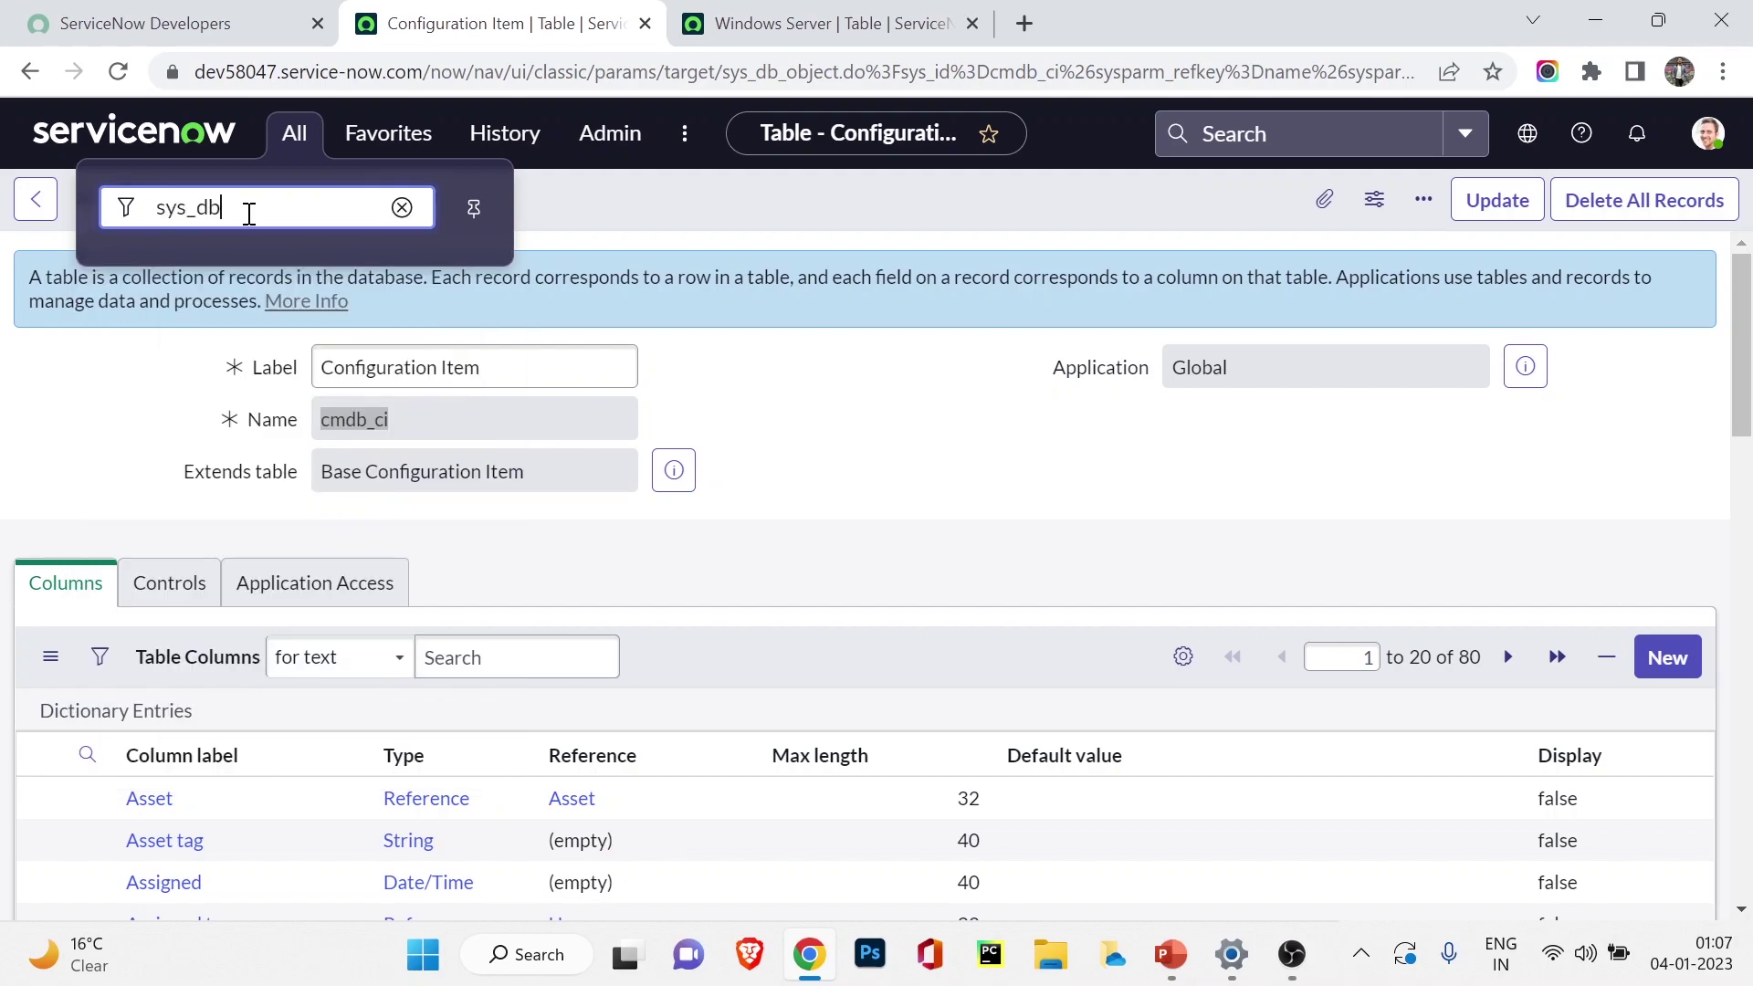
{"action": "type", "text": "_object.list"}
{"action": "key", "text": "Return"}
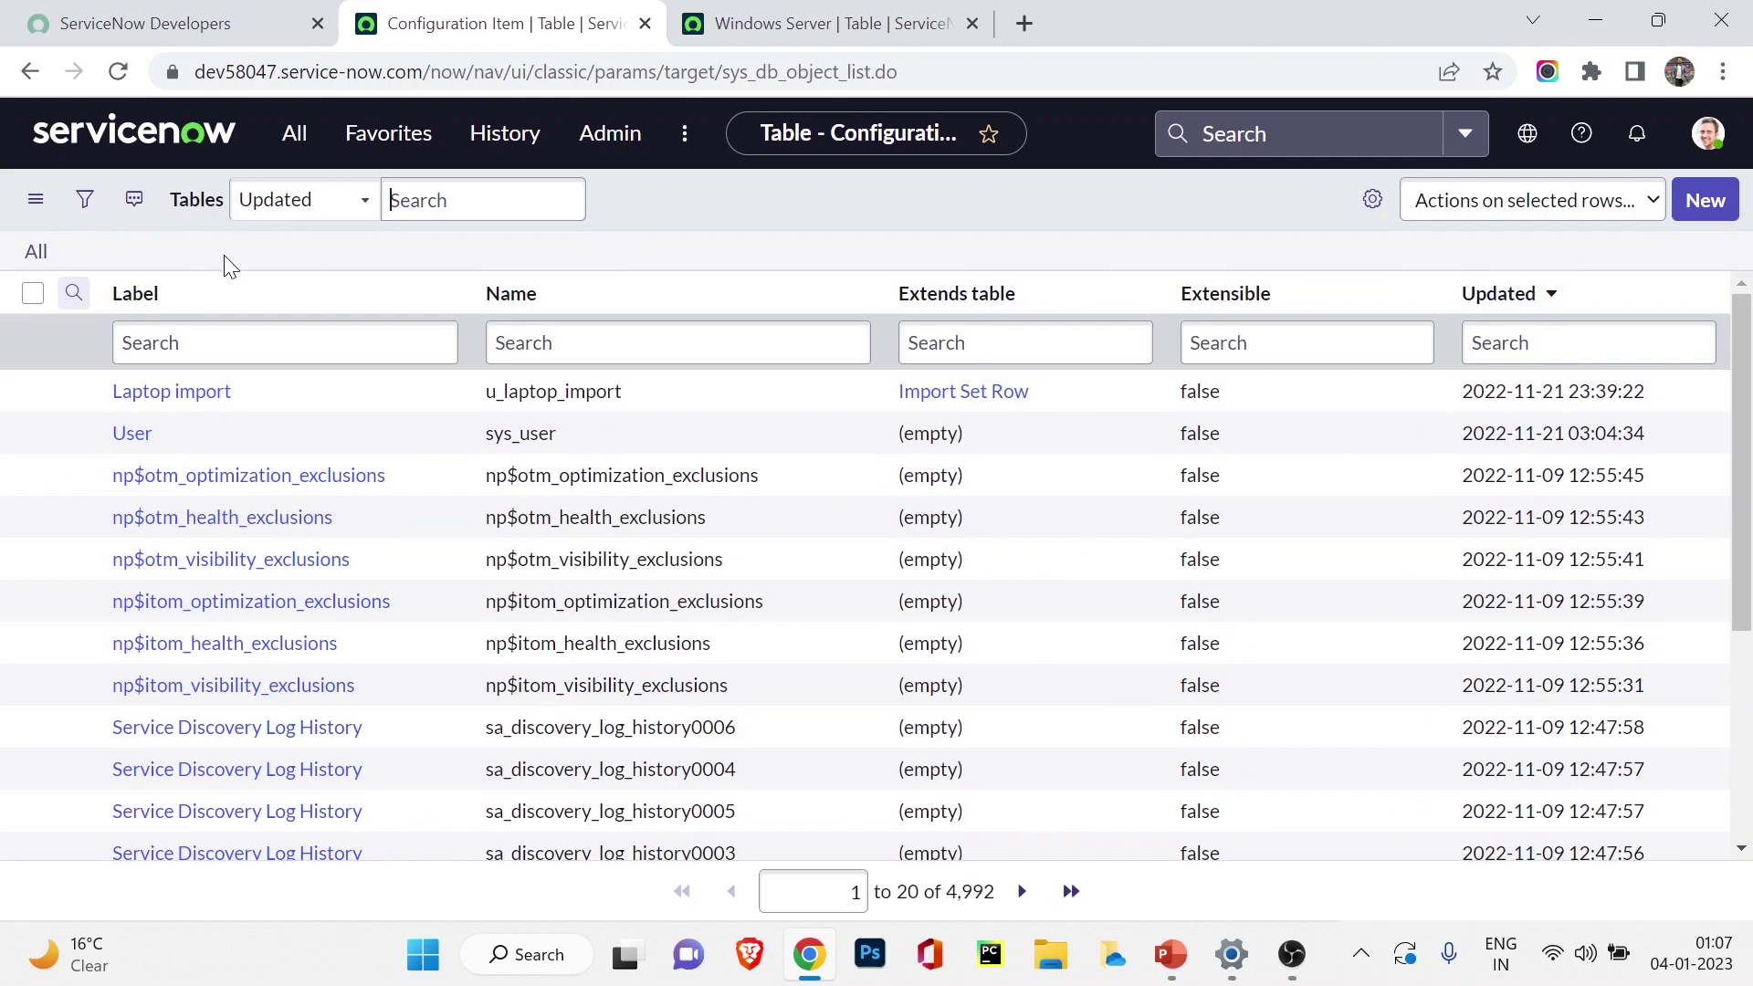
Filter the Tables list by Extends table with "*configuration item" and look over the matching tables.
{"action": "left_click", "coordinate": [118, 342]}
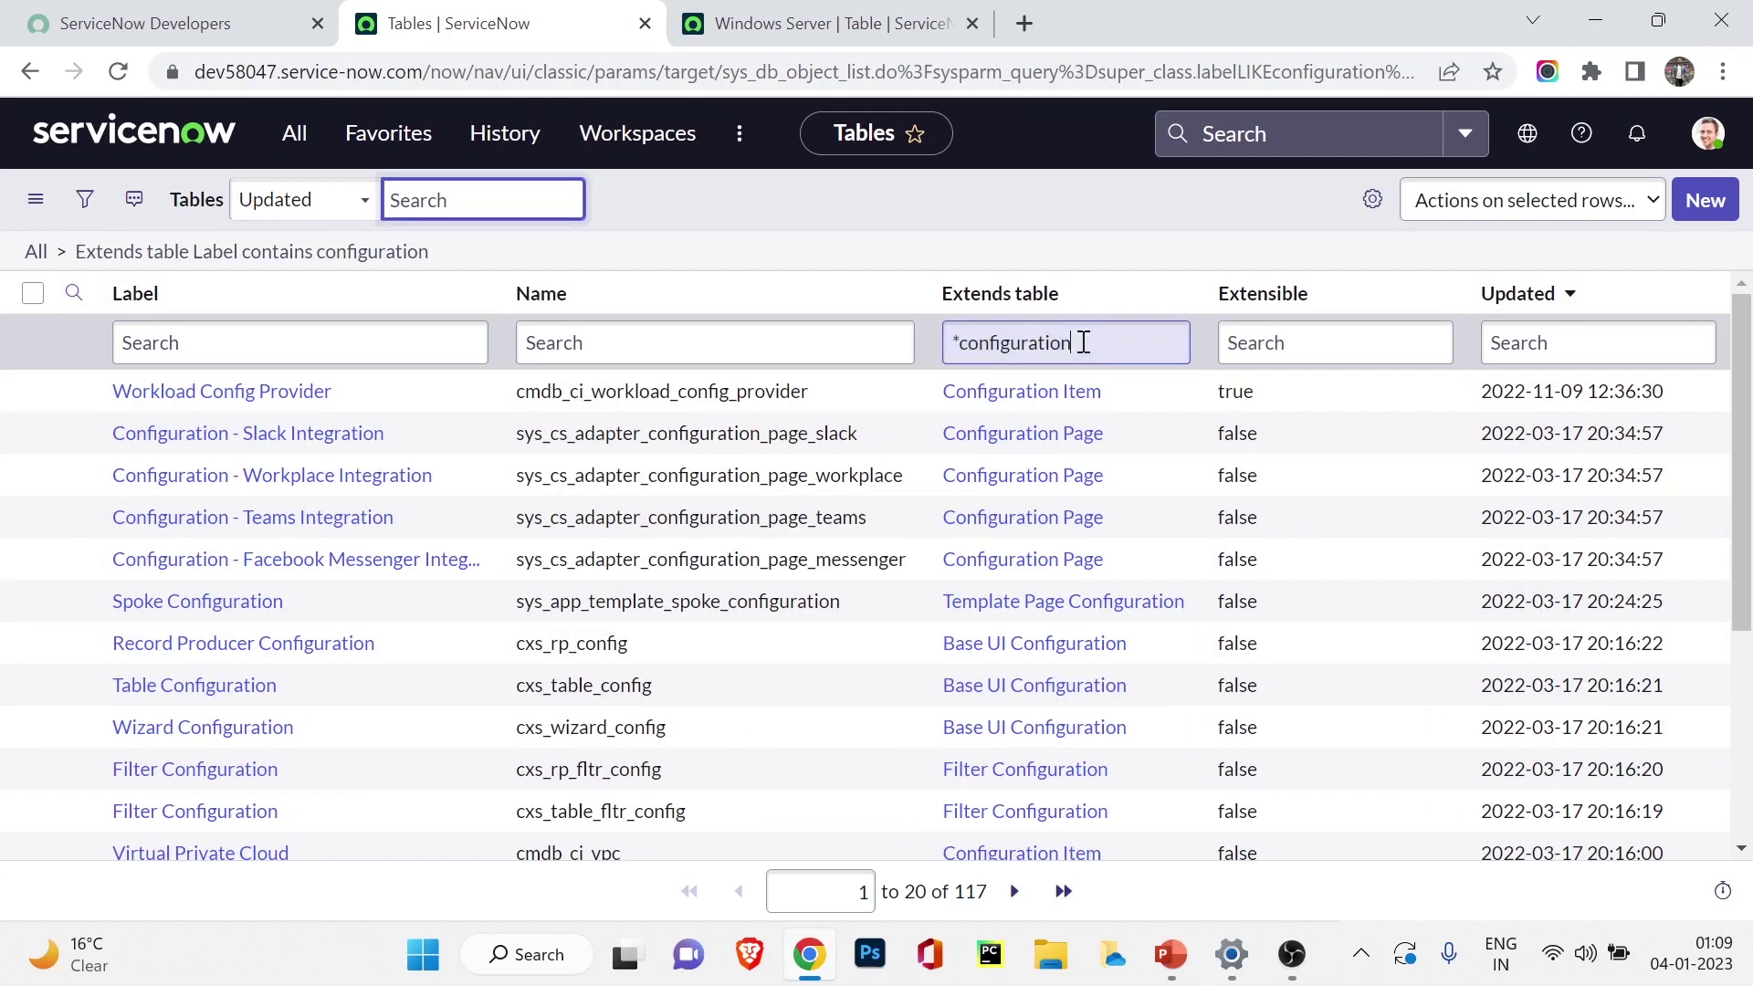
{"action": "left_click", "coordinate": [1084, 342]}
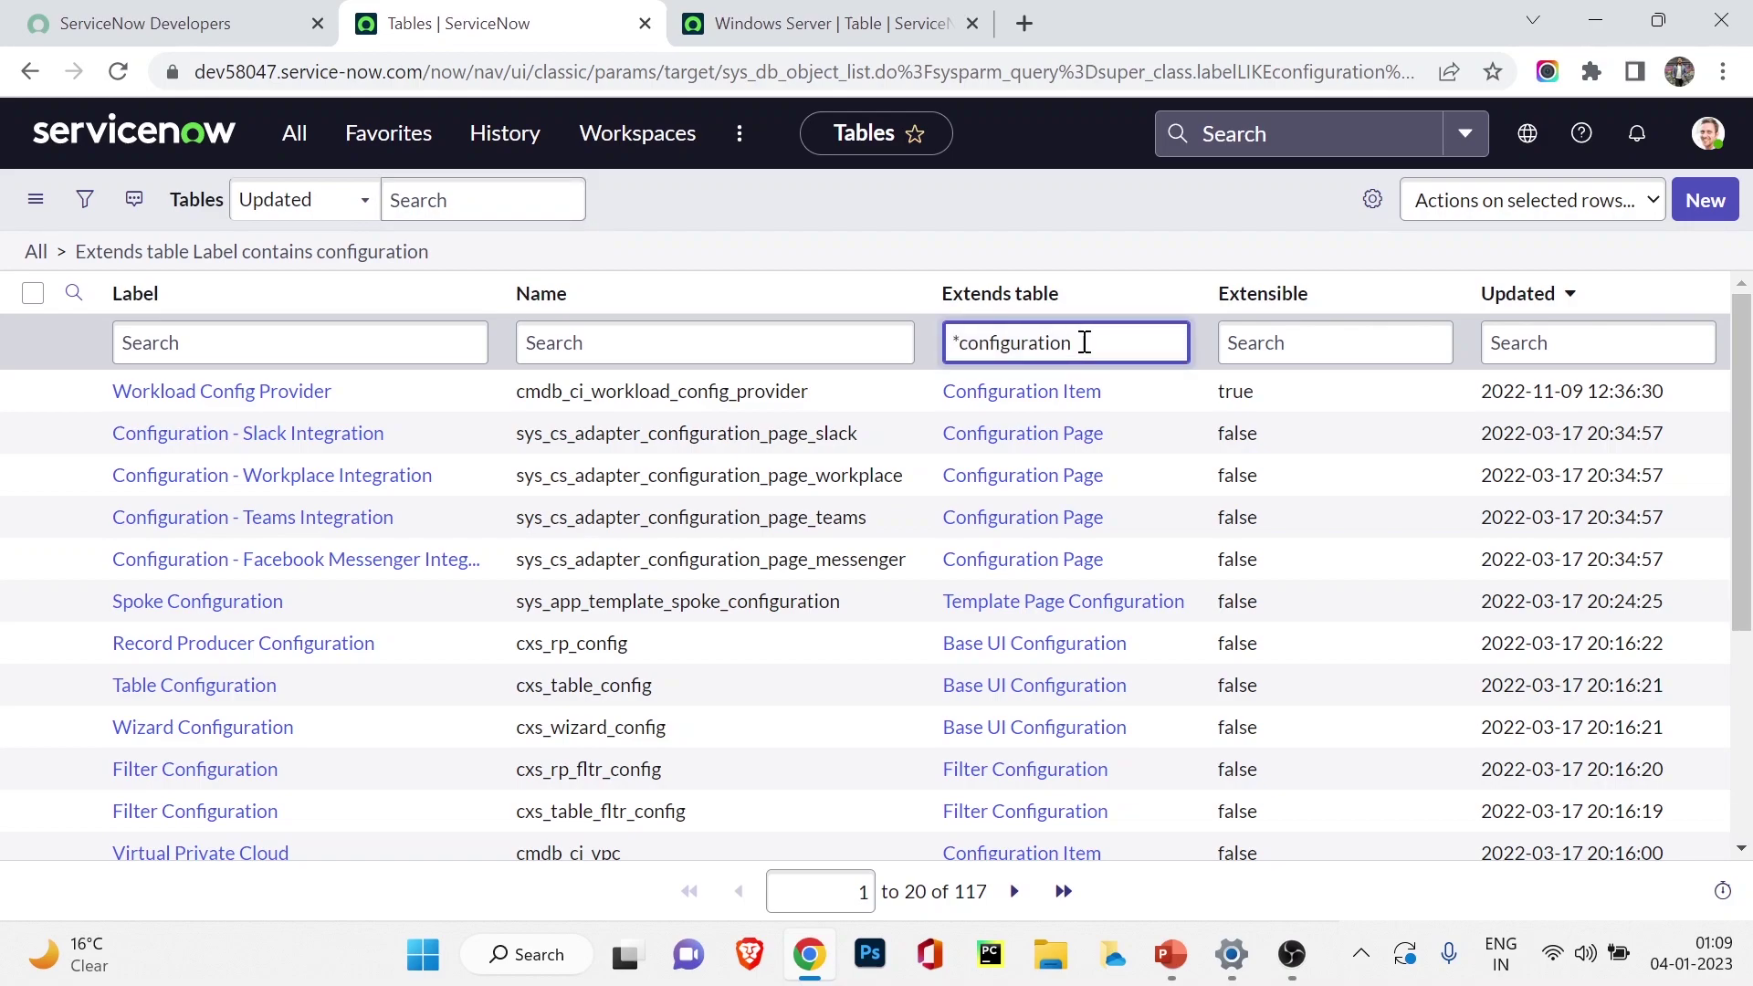
{"action": "type", "text": "item"}
{"action": "key", "text": "Return"}
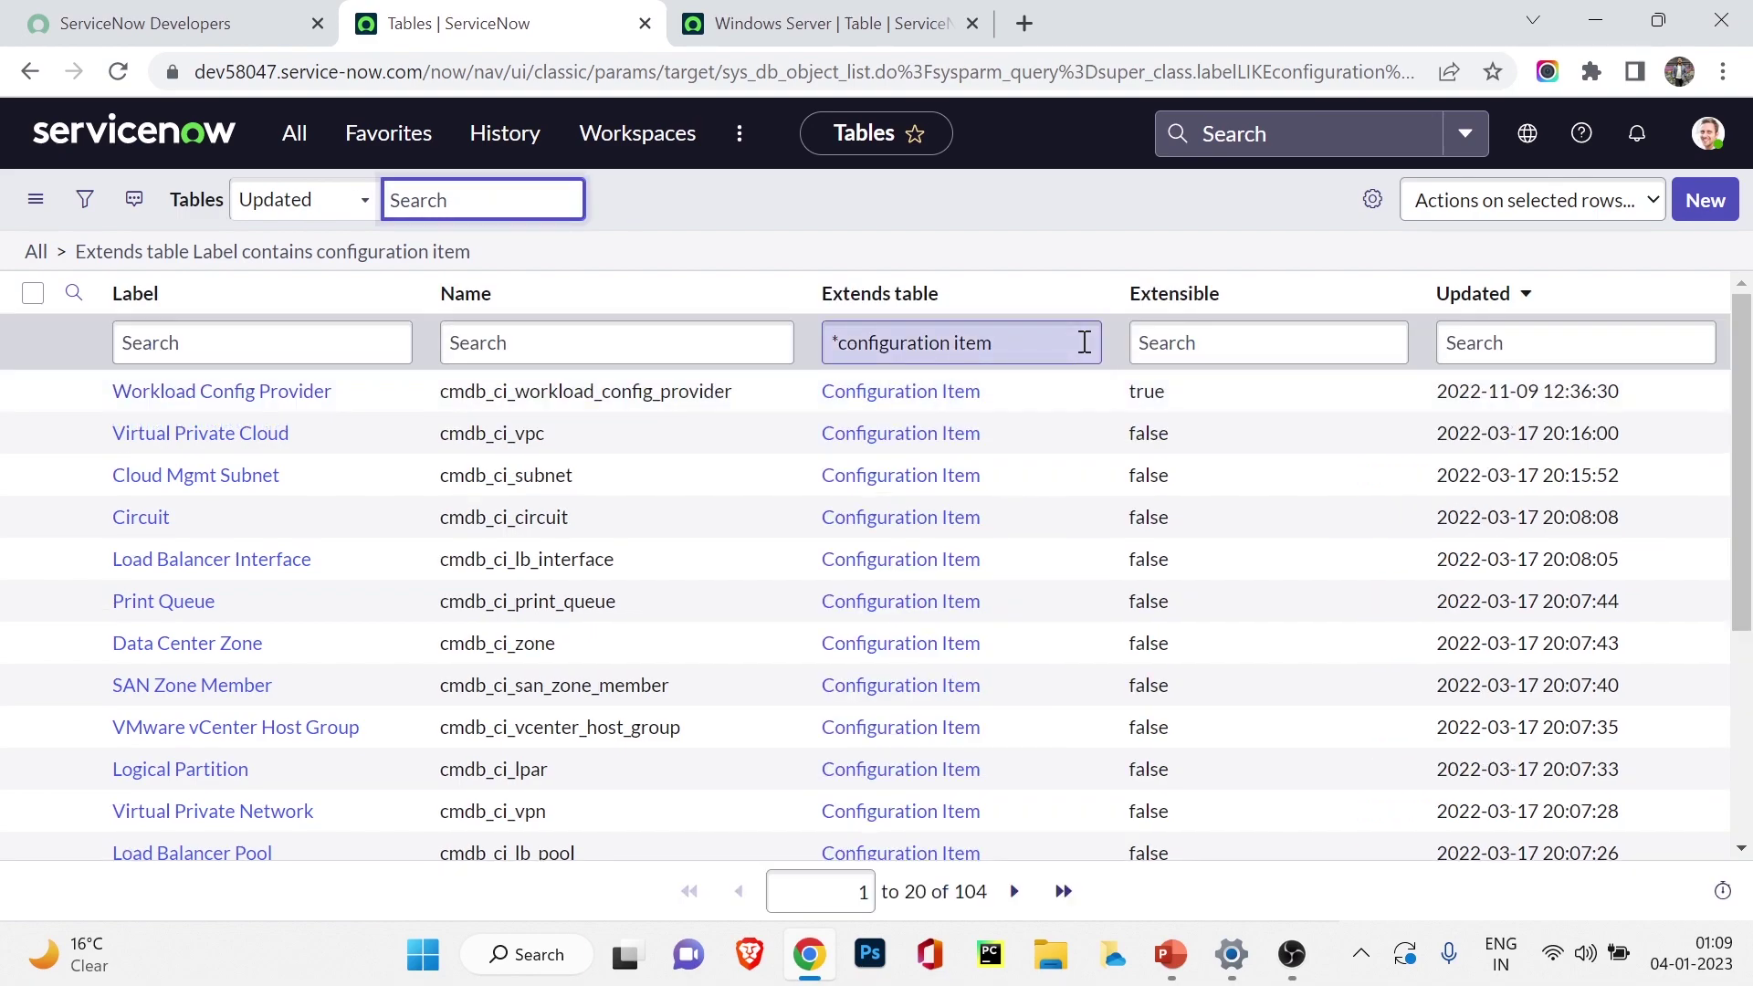
{"action": "scroll", "coordinate": [858, 500], "scroll_direction": "down", "scroll_amount": 4}
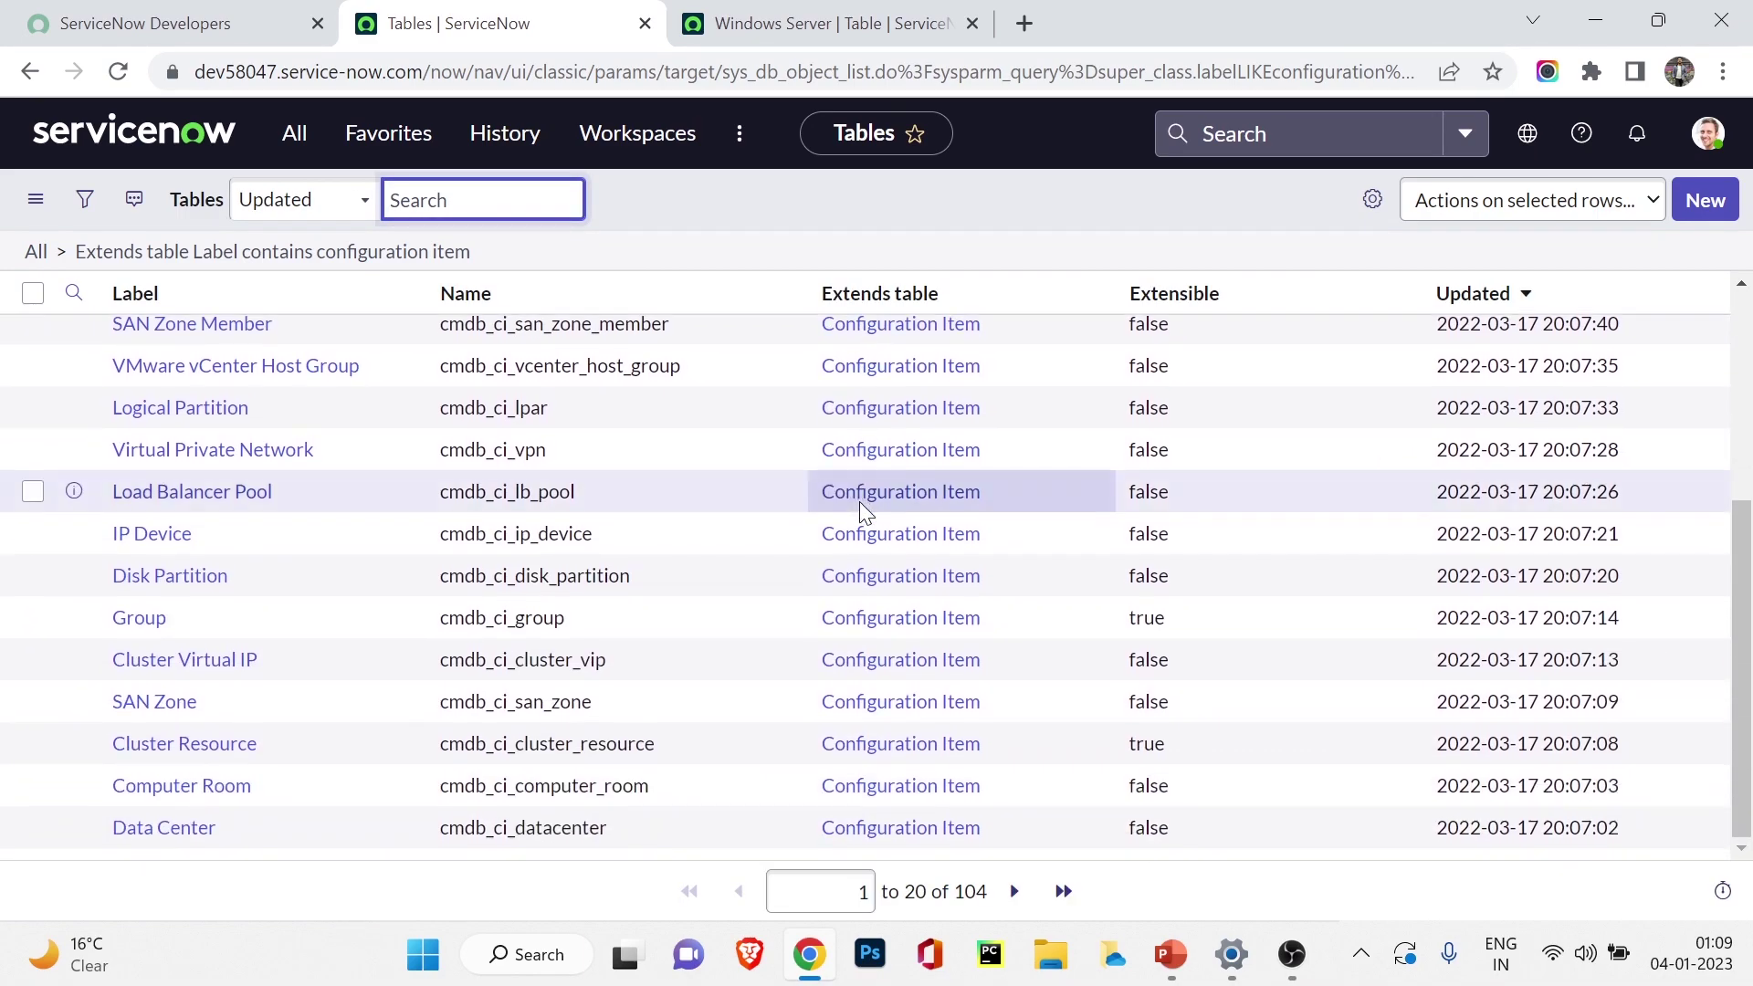
{"action": "scroll", "coordinate": [858, 501], "scroll_direction": "up", "scroll_amount": 4}
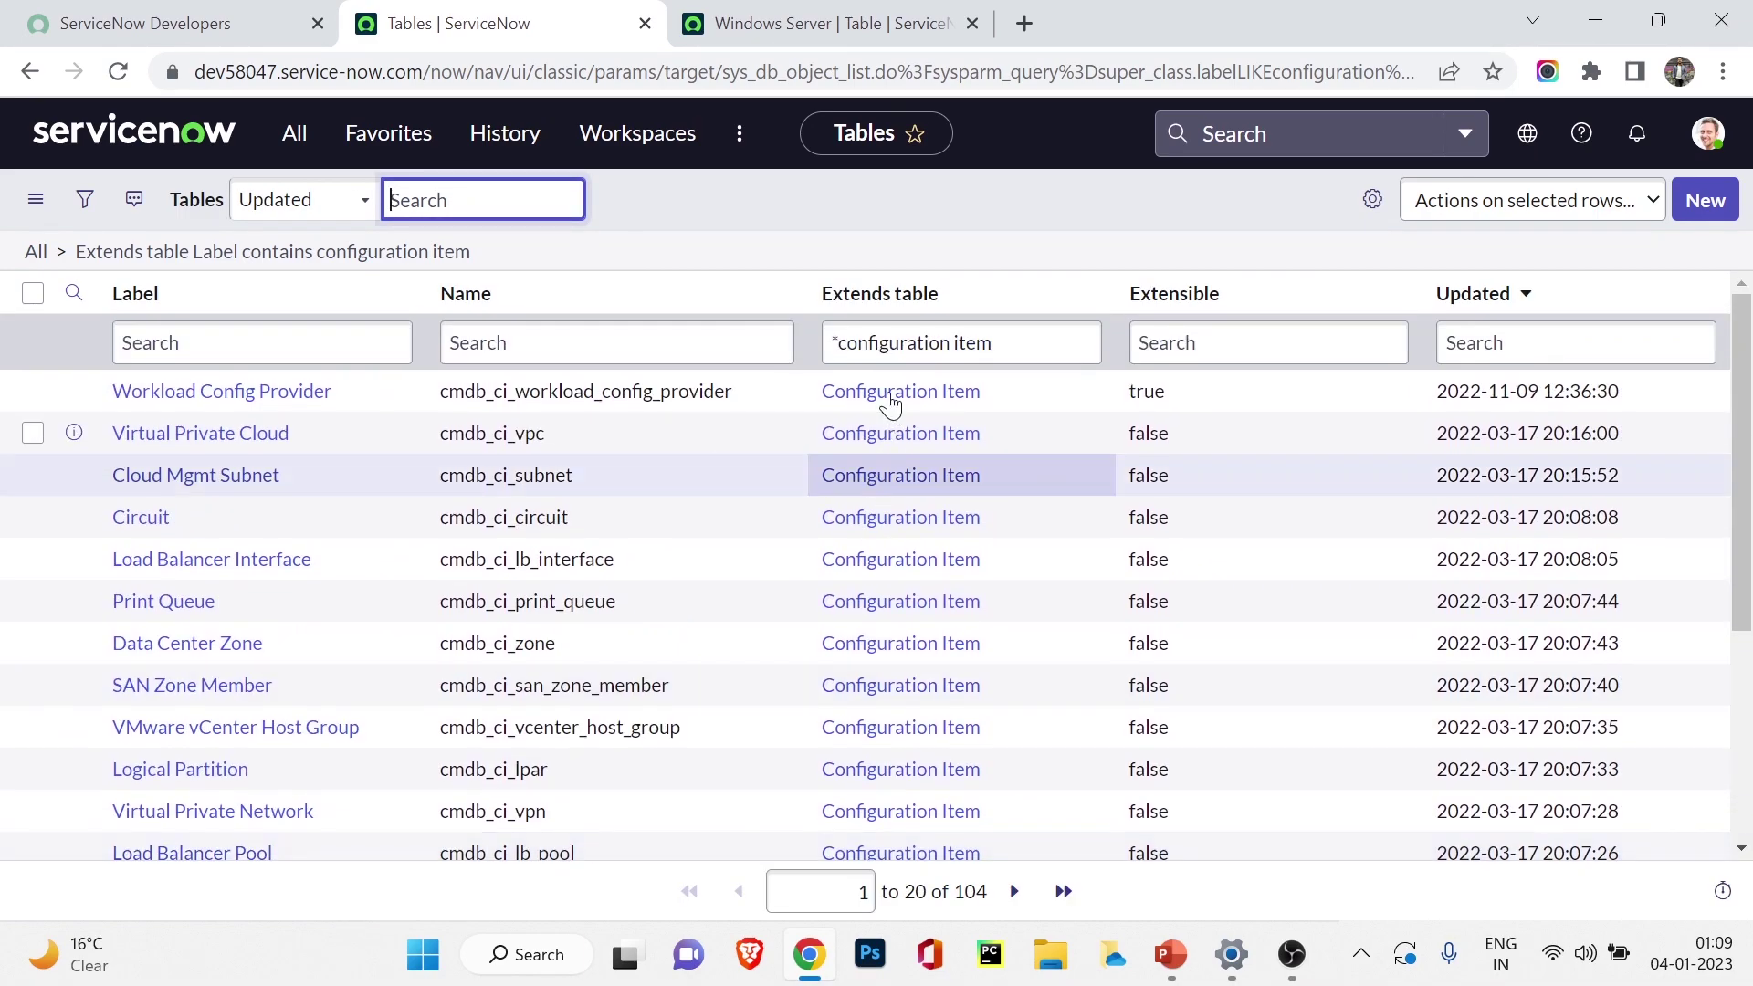
{"action": "scroll", "coordinate": [853, 617], "scroll_direction": "down", "scroll_amount": 4}
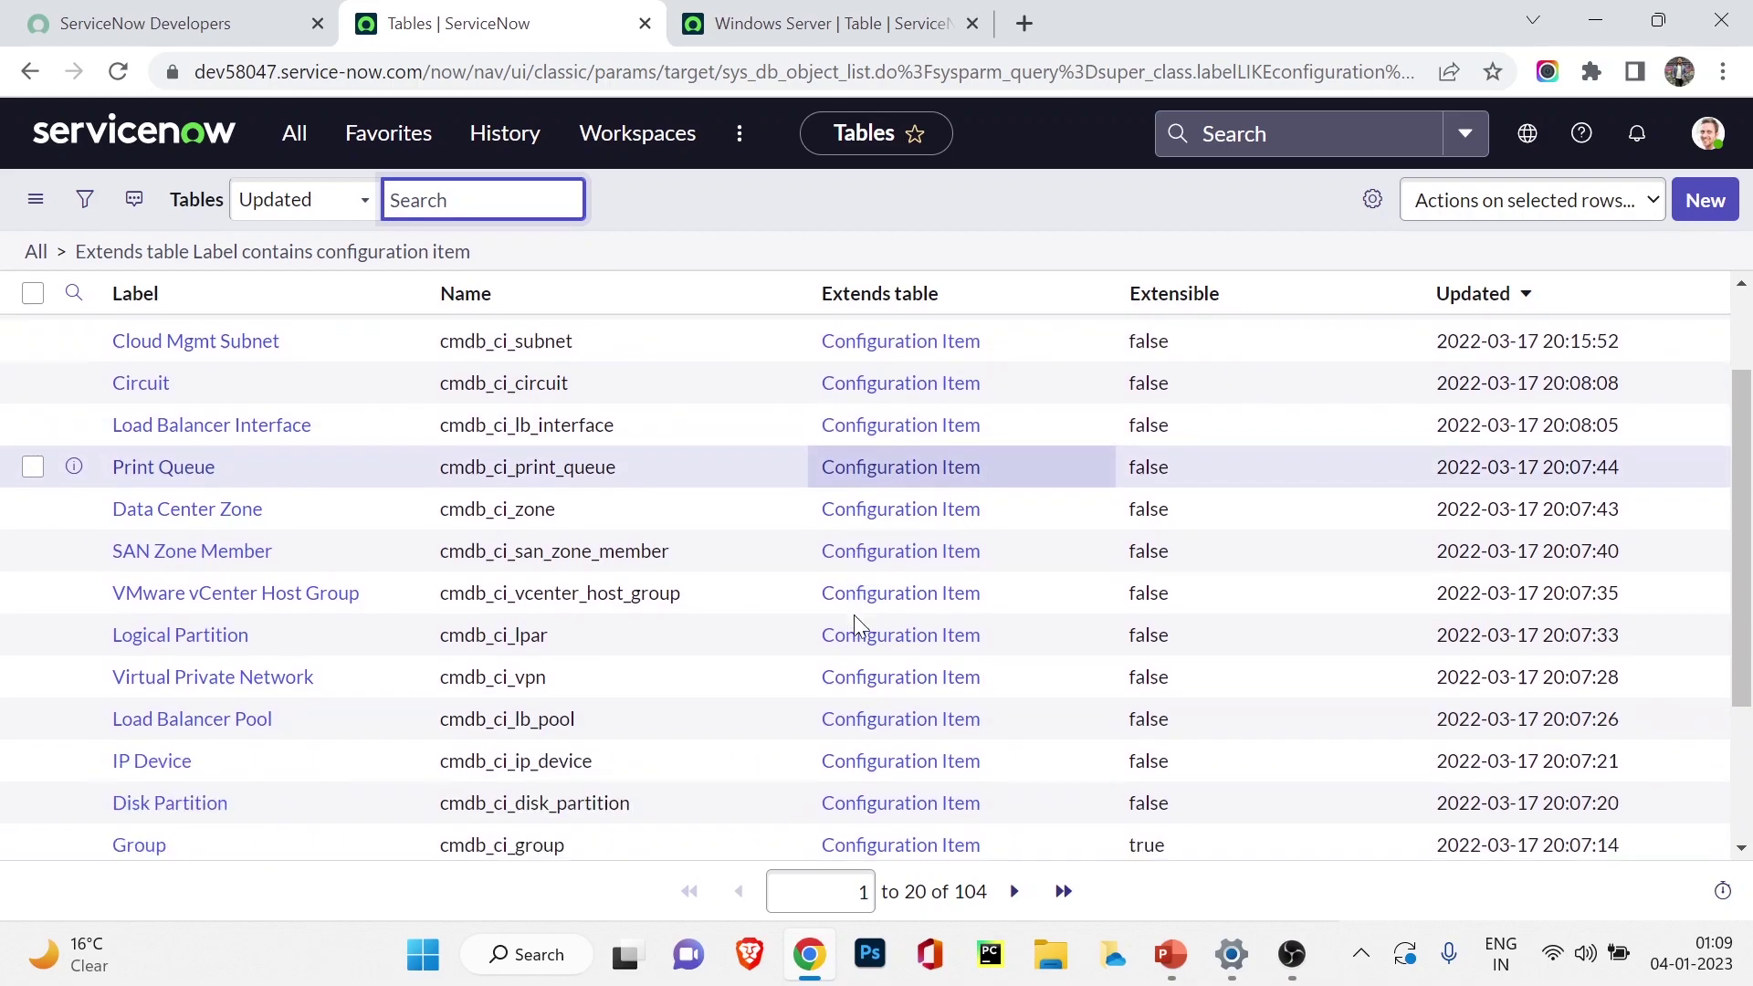
{"action": "scroll", "coordinate": [853, 617], "scroll_direction": "up", "scroll_amount": 4}
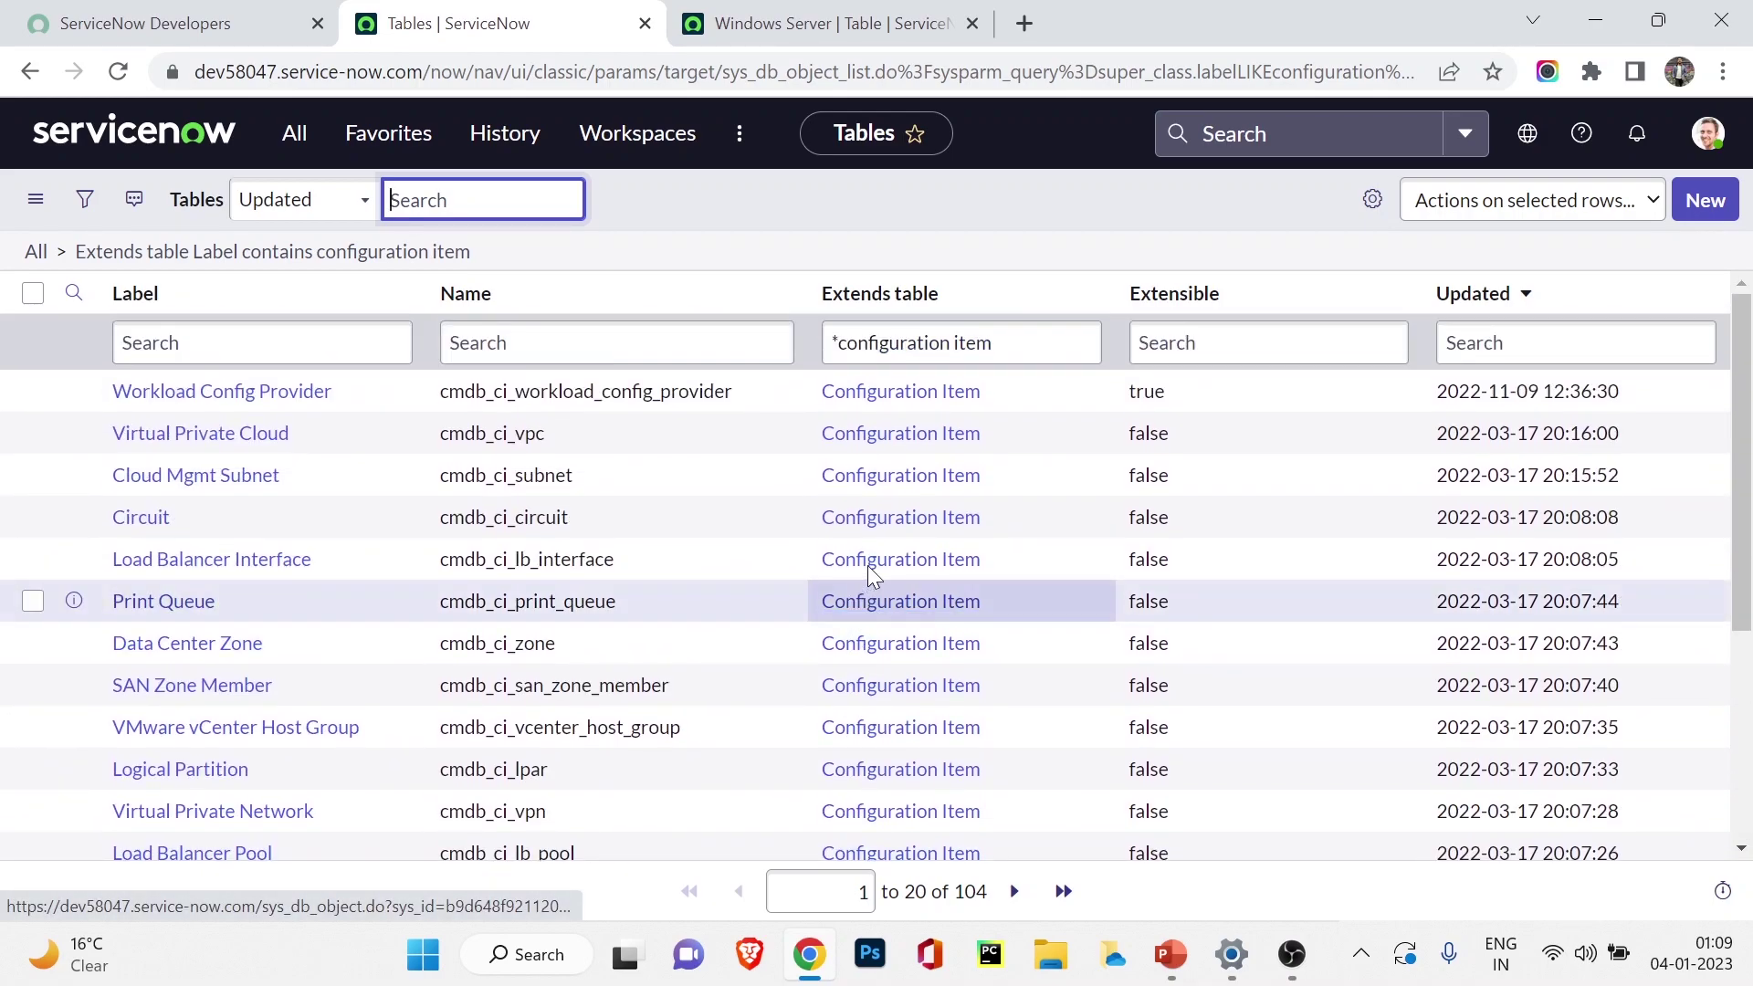